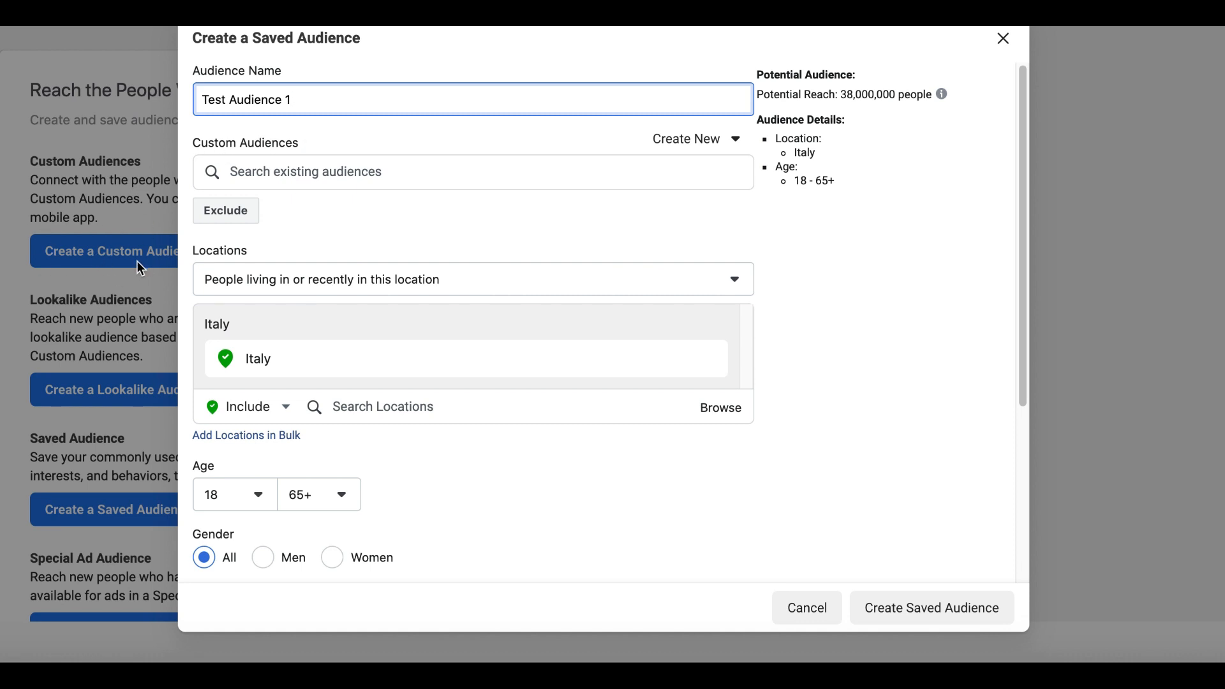
Set the location targeting to people living in or recently in this location
left_click(441, 230)
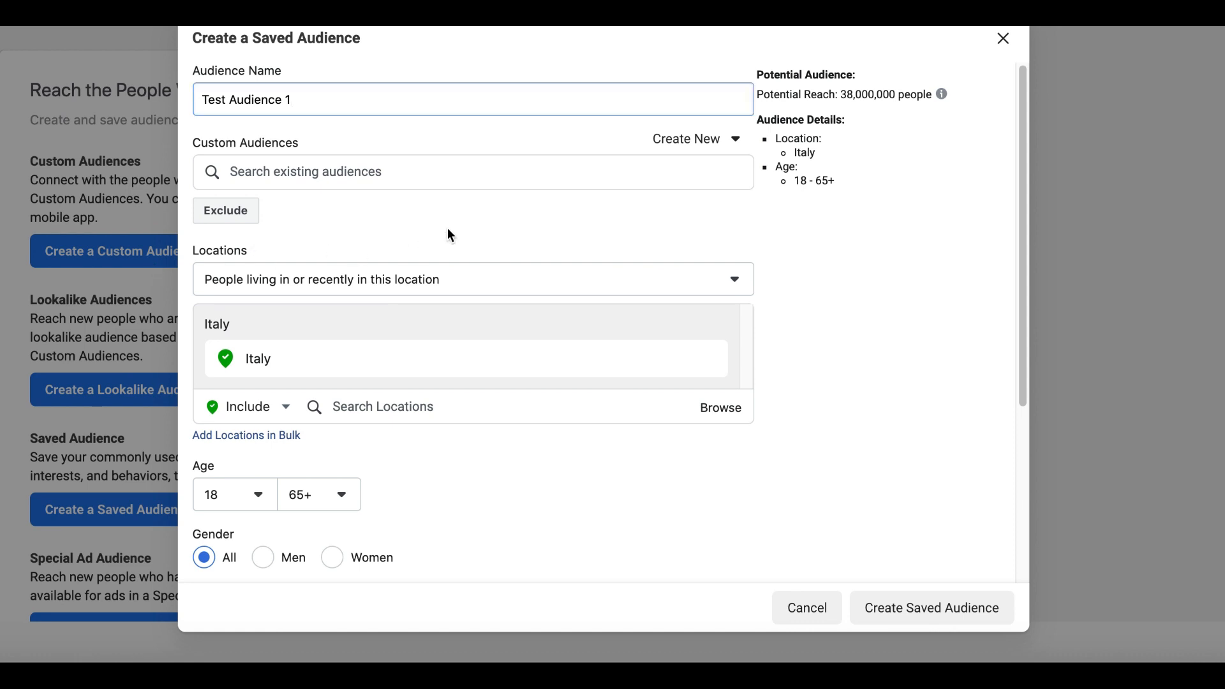
scroll(383, 274, "down", 1)
left_click(375, 261)
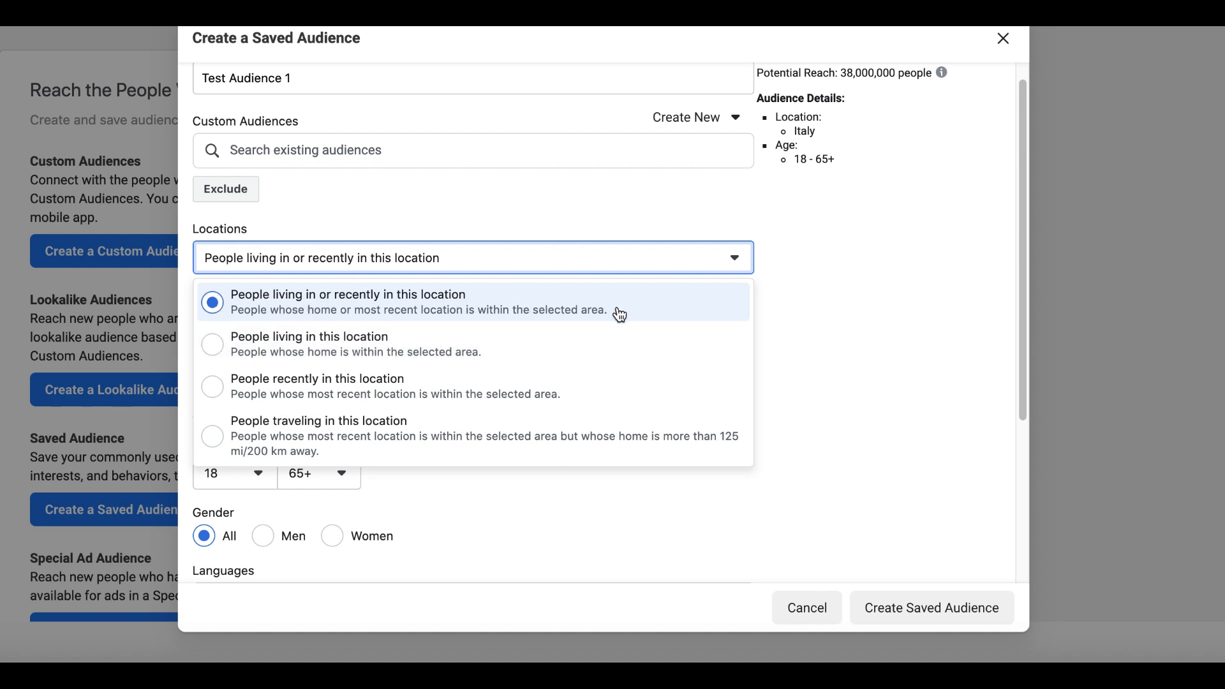
left_click(644, 295)
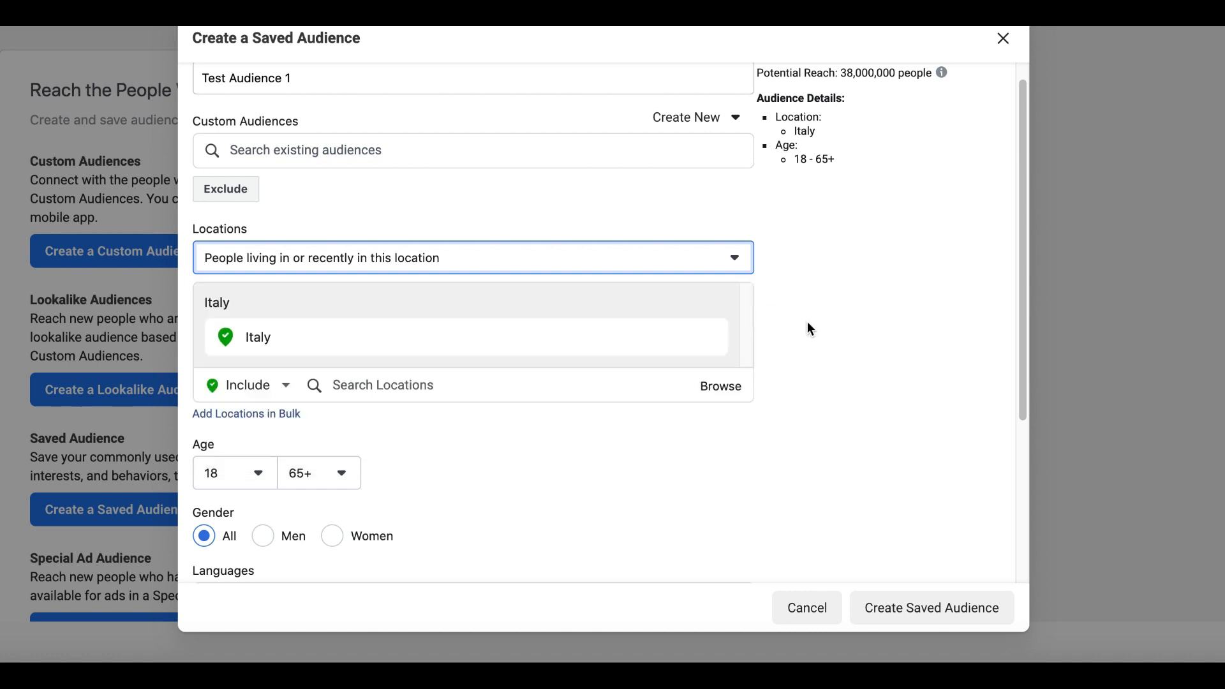
Remove Italy from the targeted locations and include the country United States instead
left_click(709, 337)
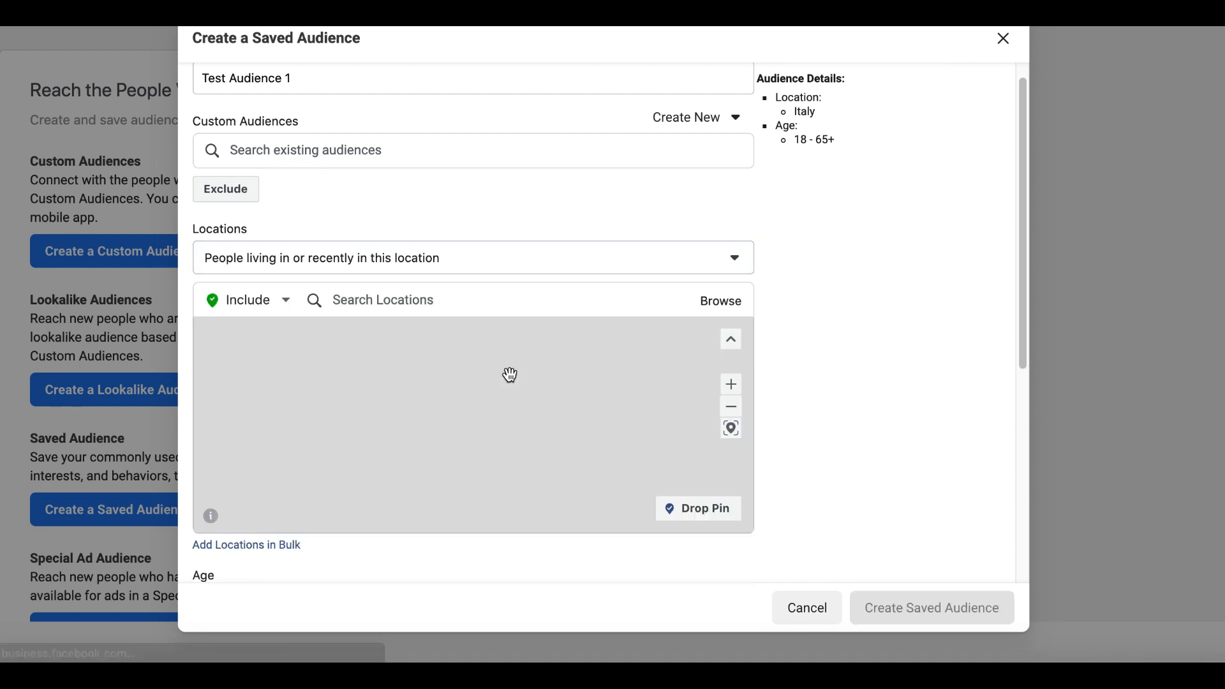
left_click(497, 302)
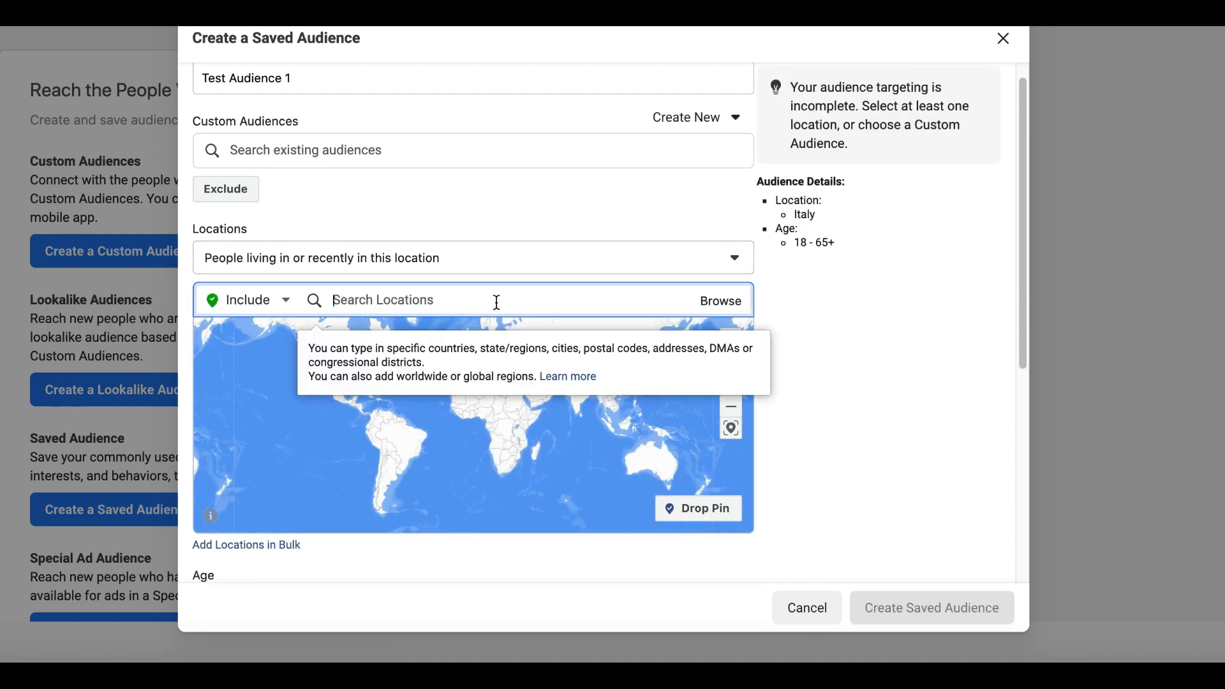
type("united states")
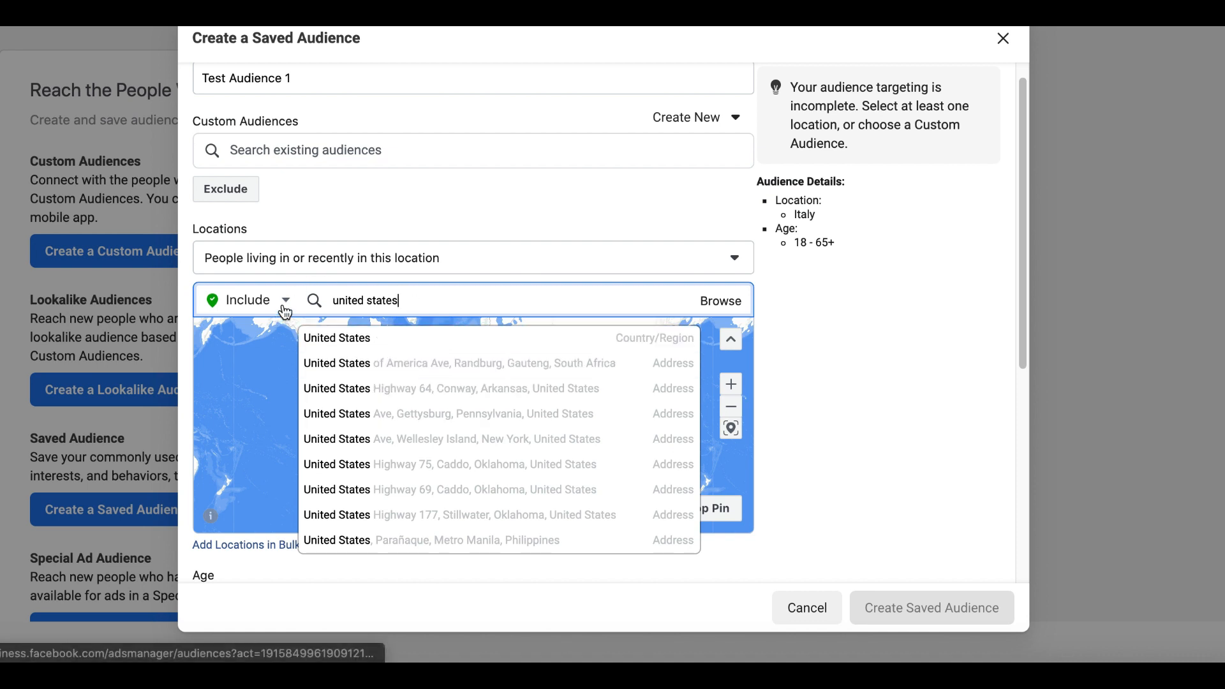
left_click(403, 339)
scroll(392, 367, "down", 1)
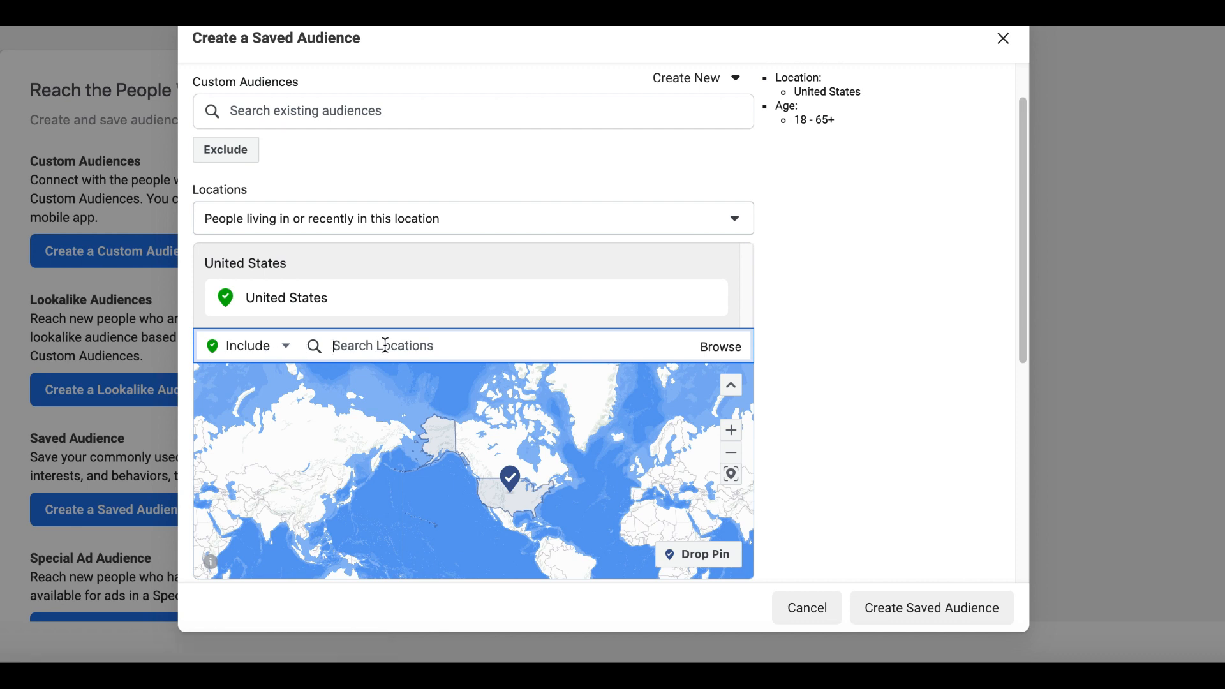
Exclude the state of Alaska, United States from the audience's locations
left_click(725, 348)
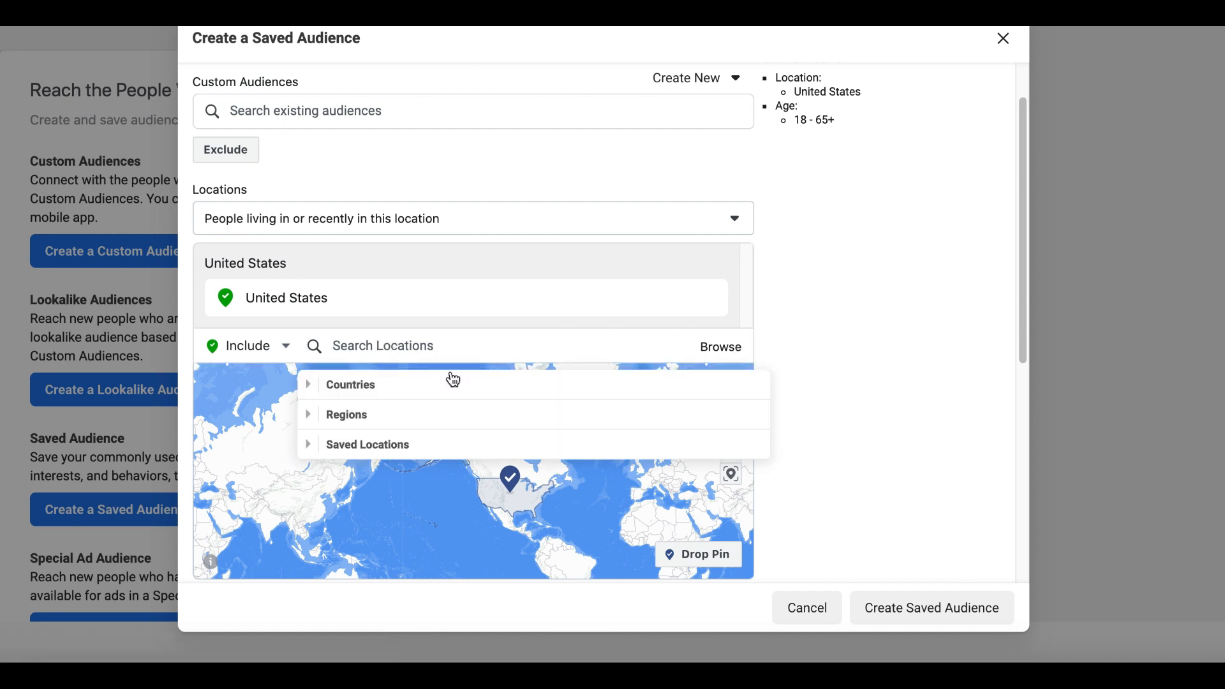
left_click(277, 349)
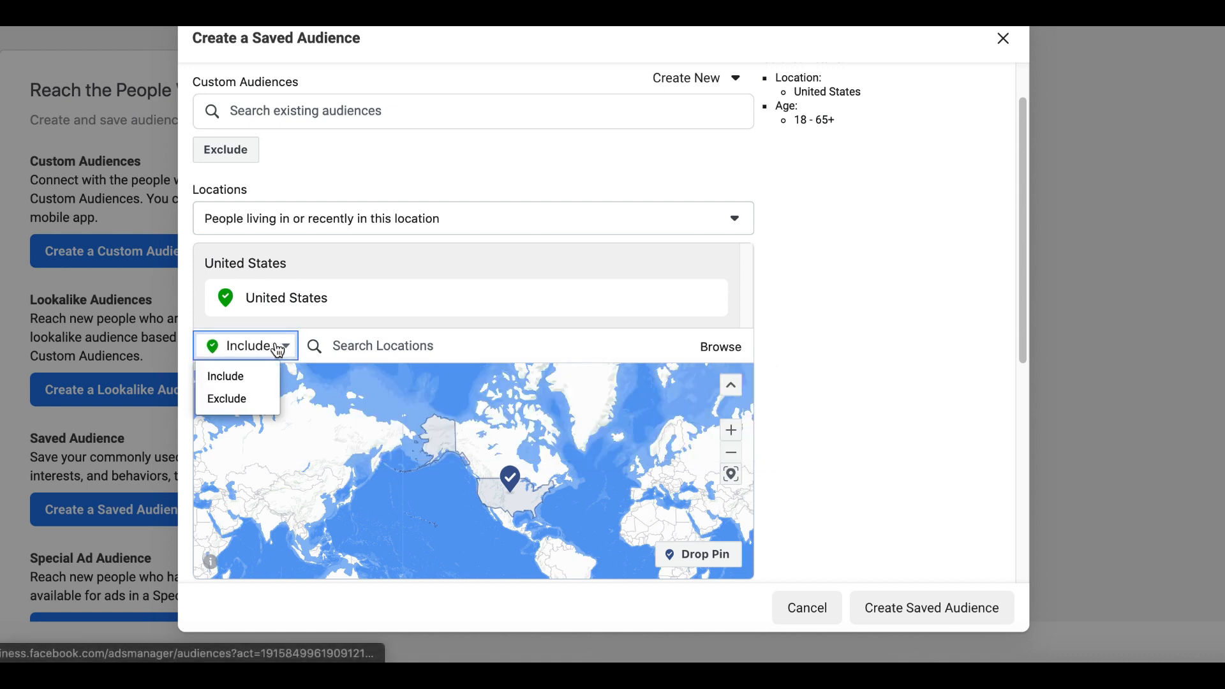
left_click(242, 401)
left_click(414, 349)
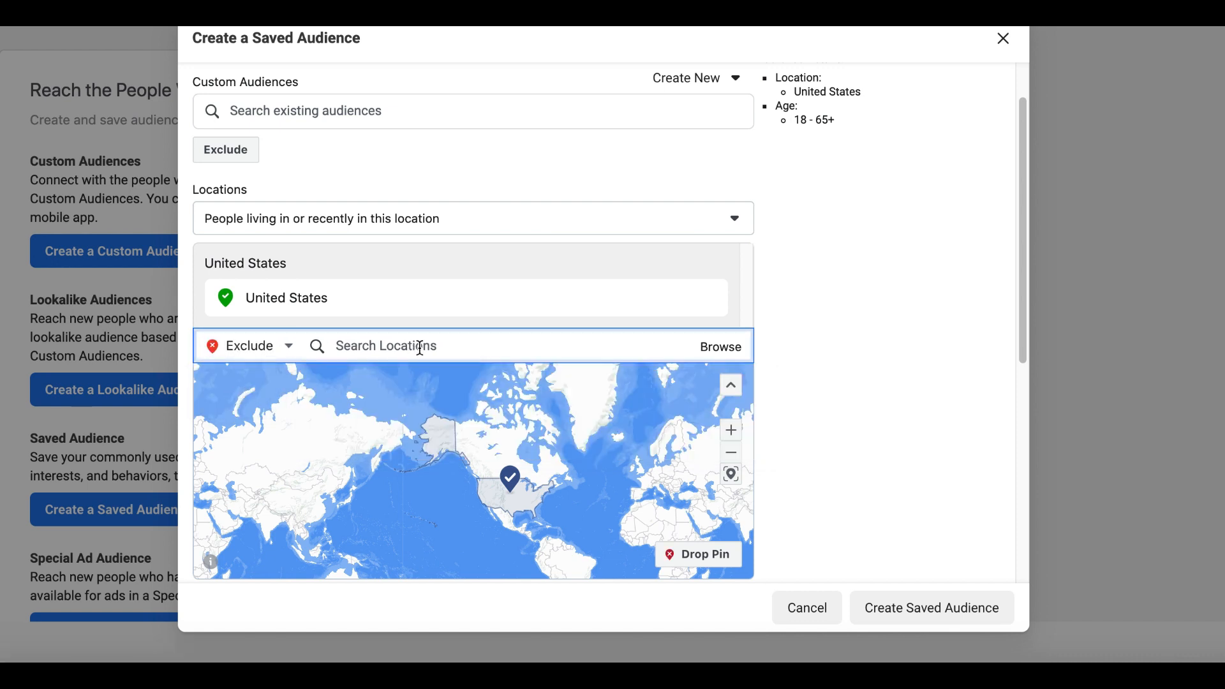
type("hawa")
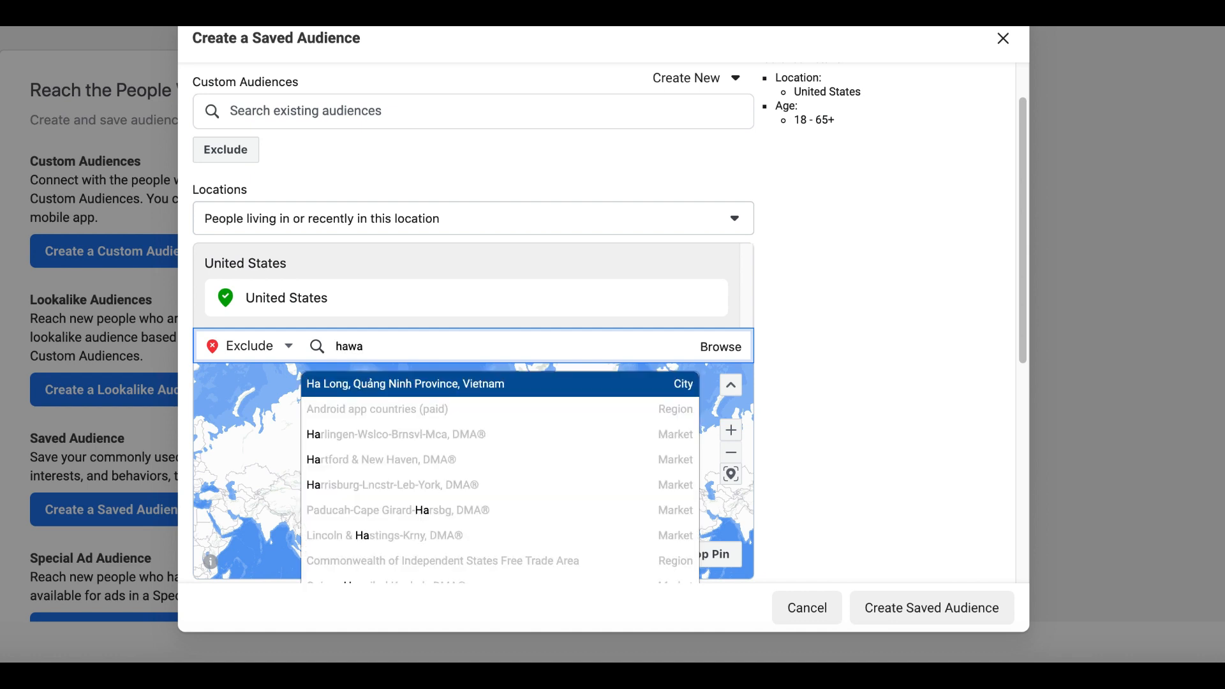
key("BackSpace")
key("BackSpace")
type("als")
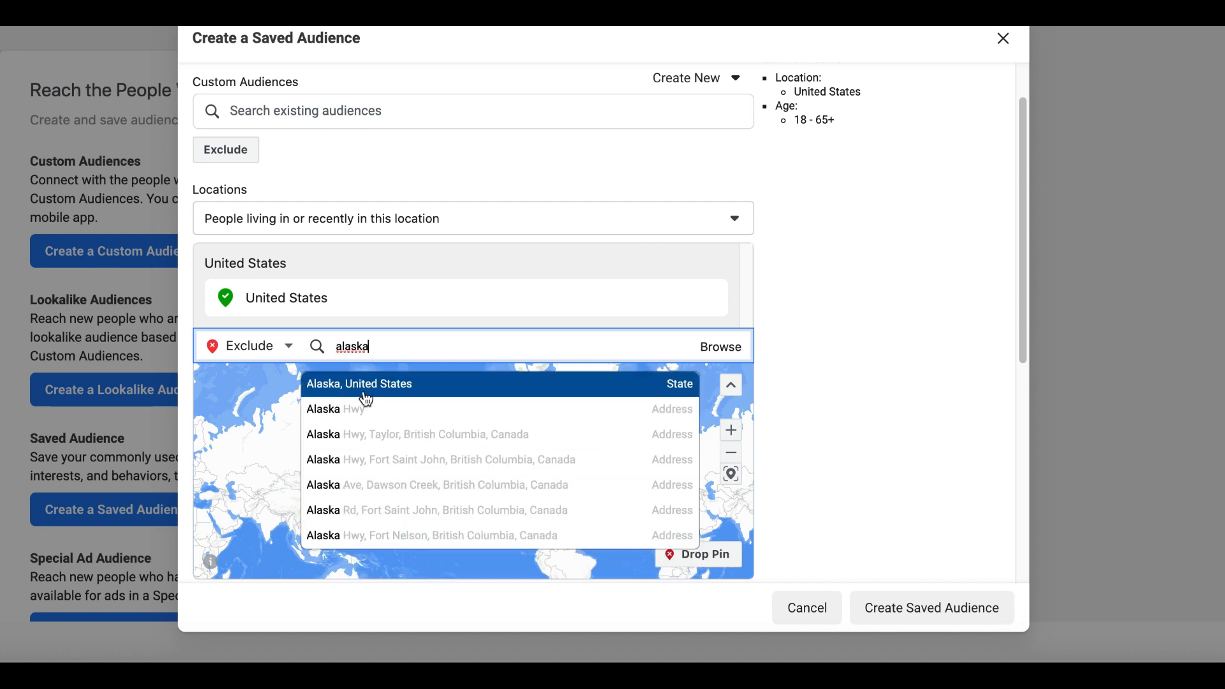
left_click(365, 390)
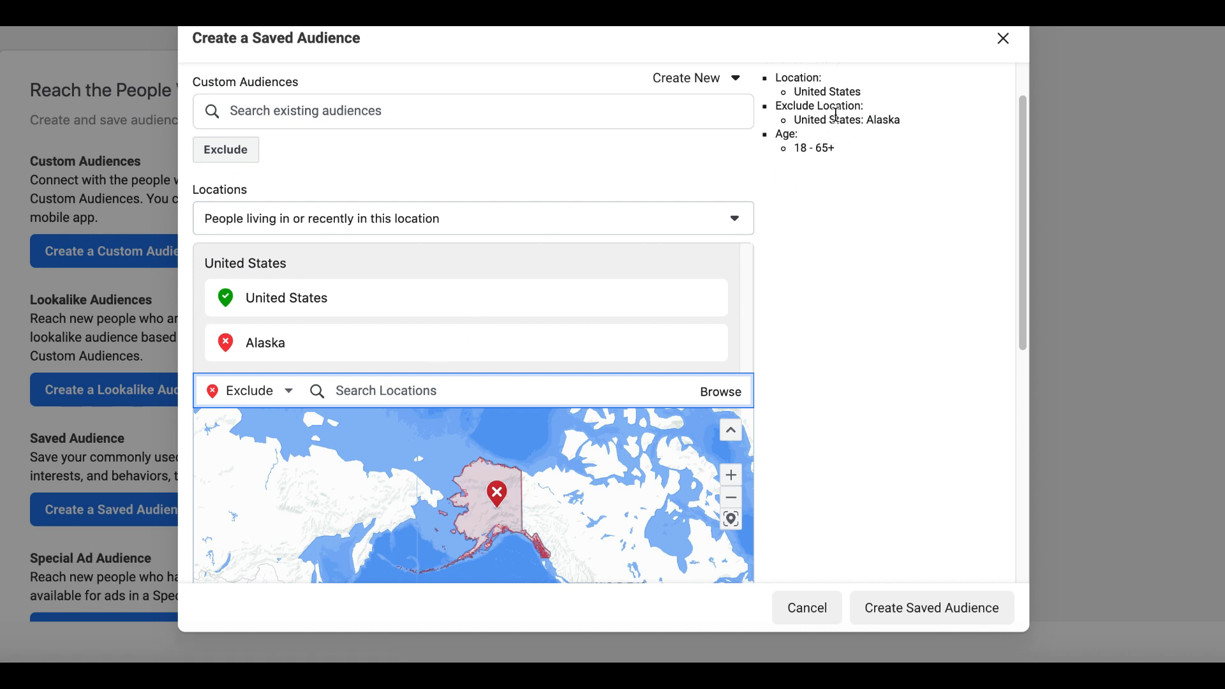
Switch the location mode back to Include and try to drop a pin on the map west of Alaska
scroll(825, 335, "down", 3)
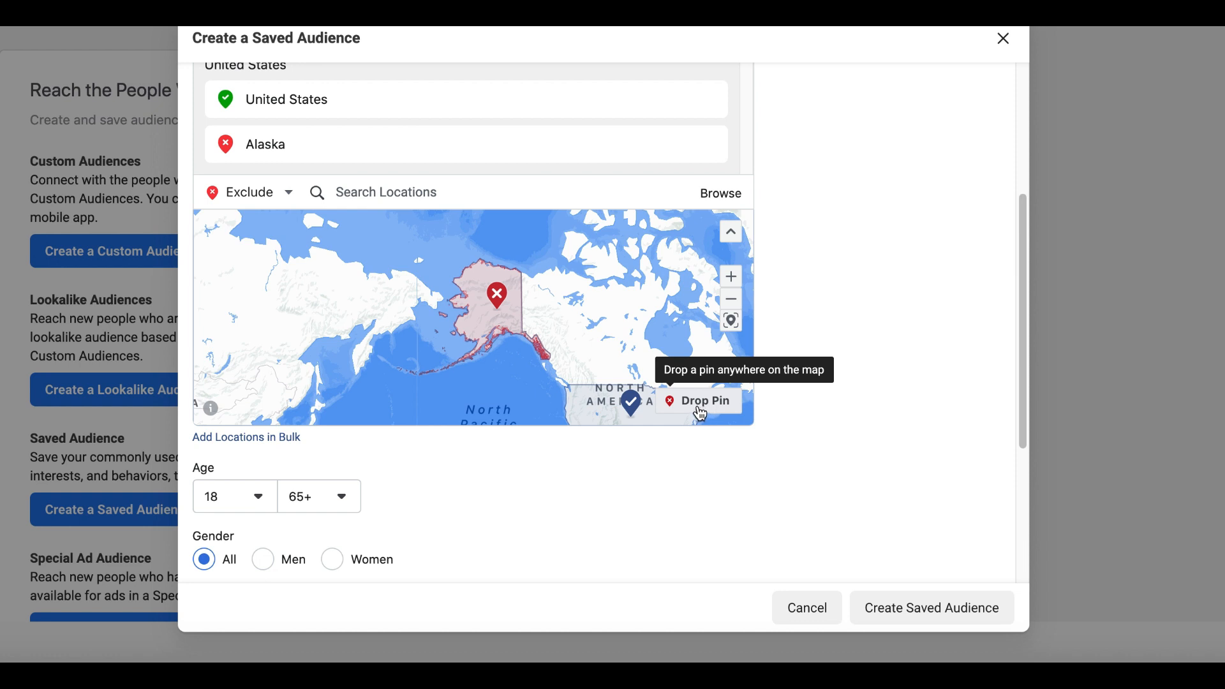
left_click(280, 193)
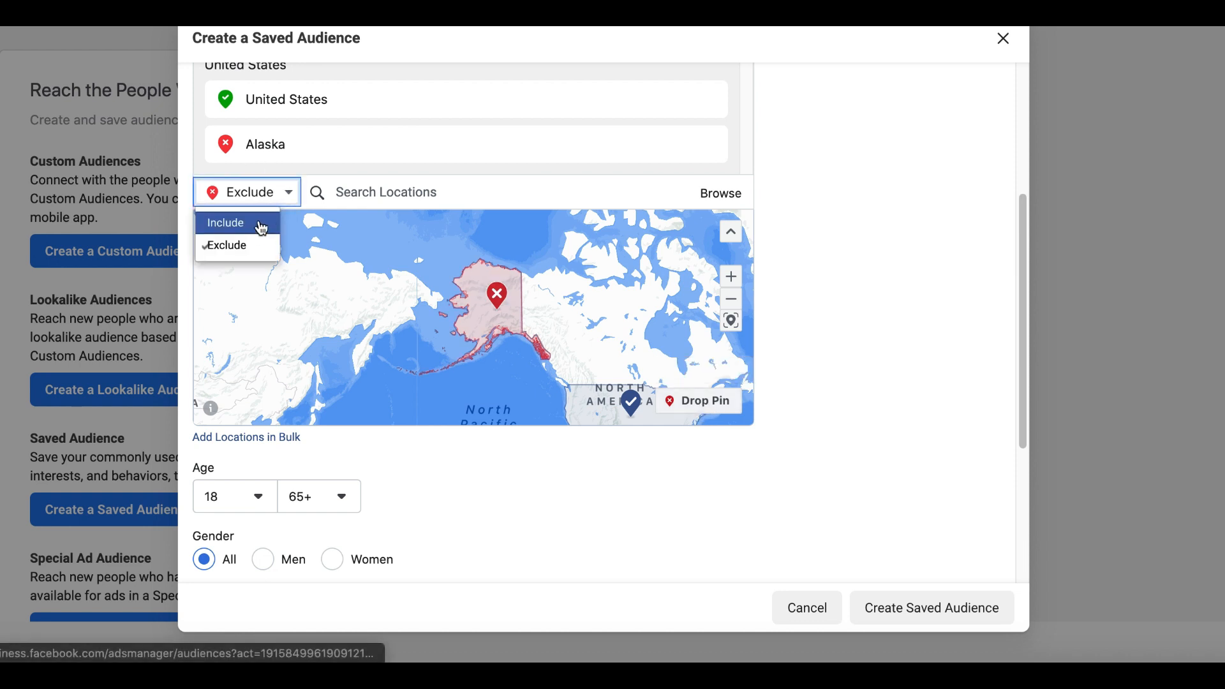
left_click(262, 224)
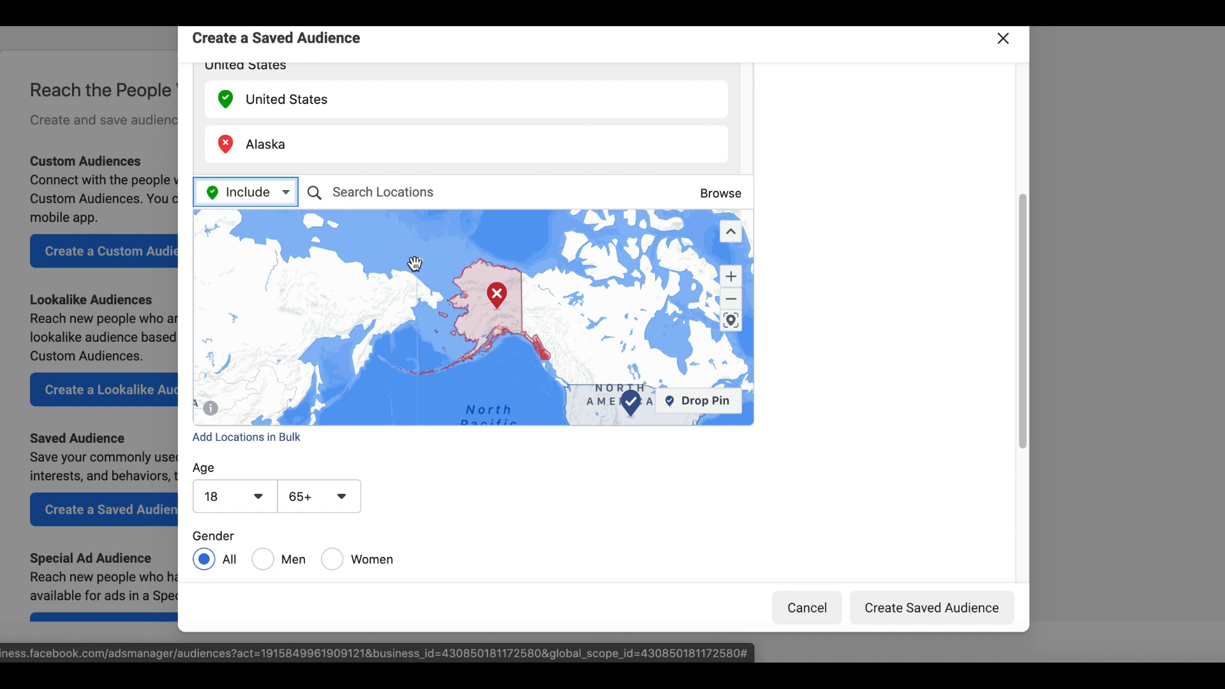
left_click(695, 410)
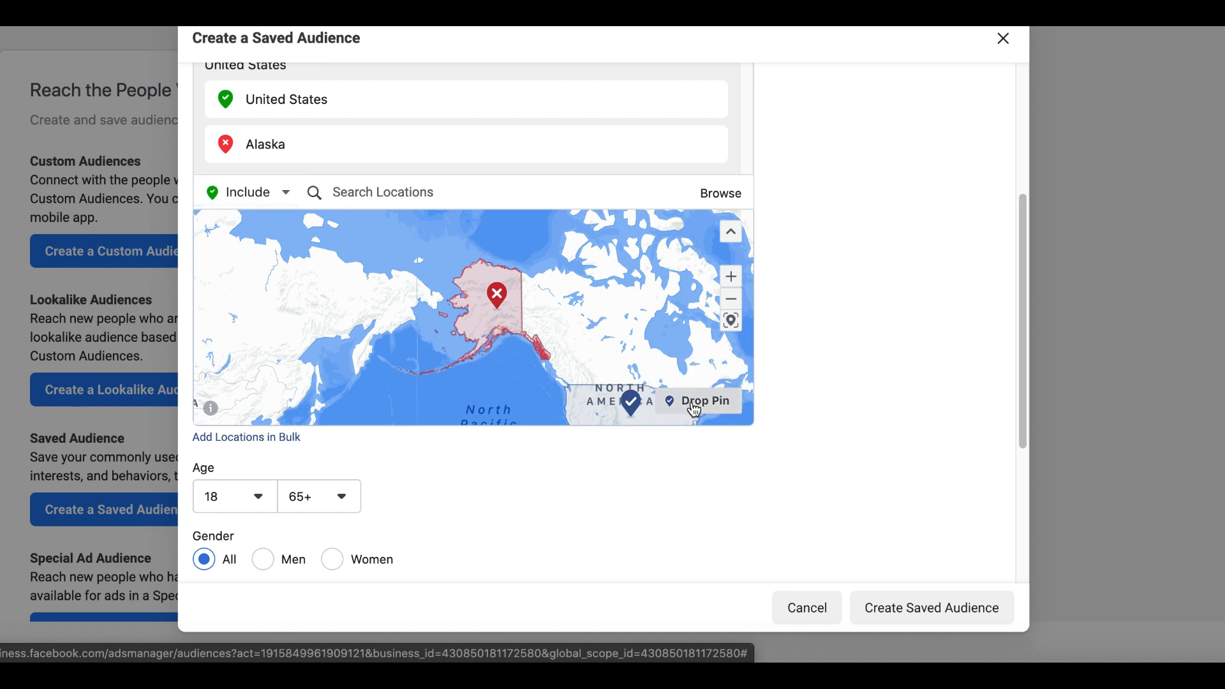
left_click(393, 297)
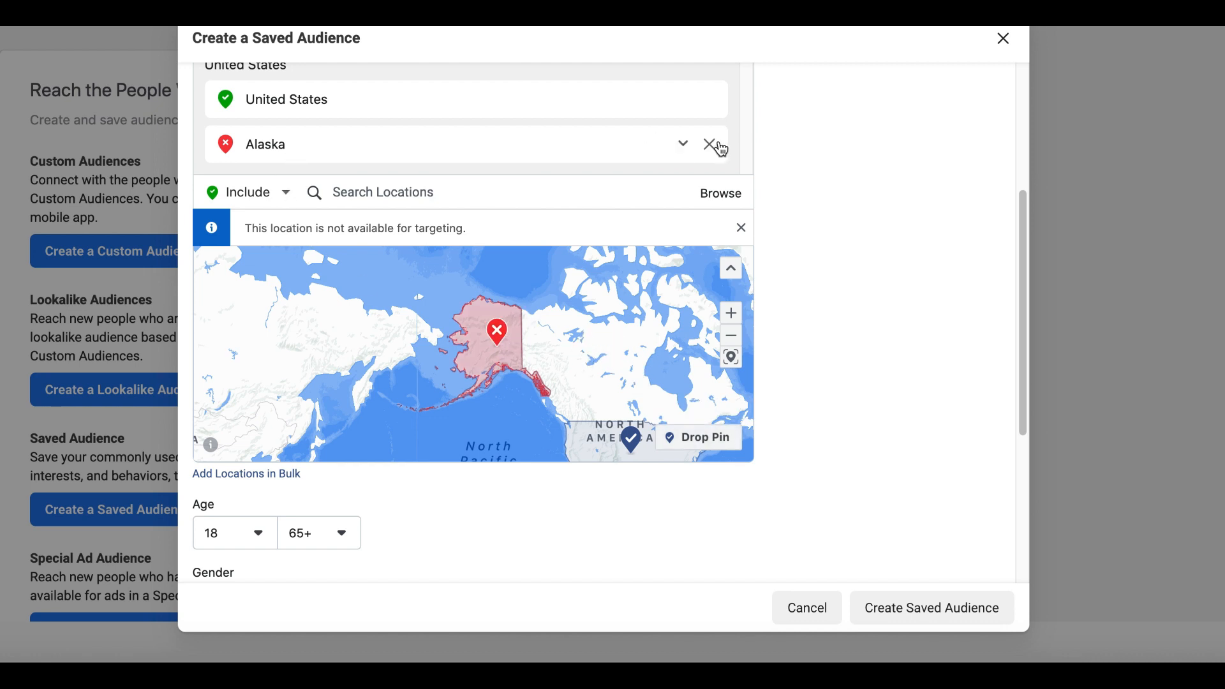
Remove Alaska and the United States from the locations and drop an included pin in northwestern Canada
left_click(710, 145)
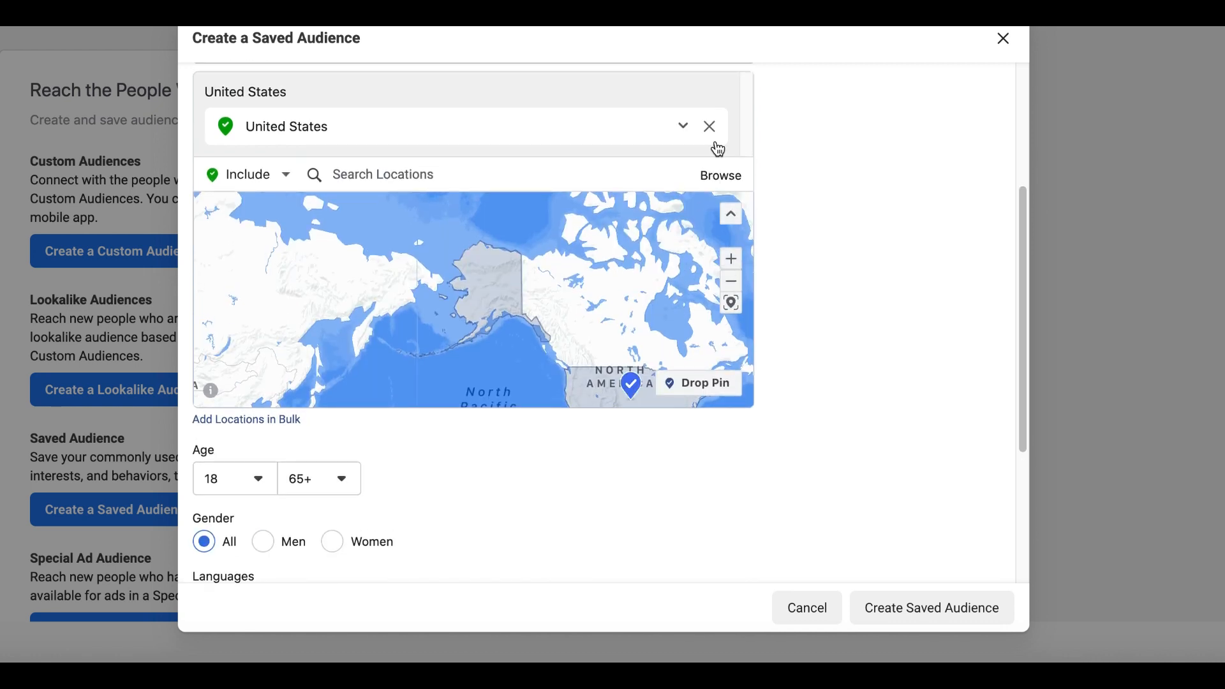
left_click(713, 131)
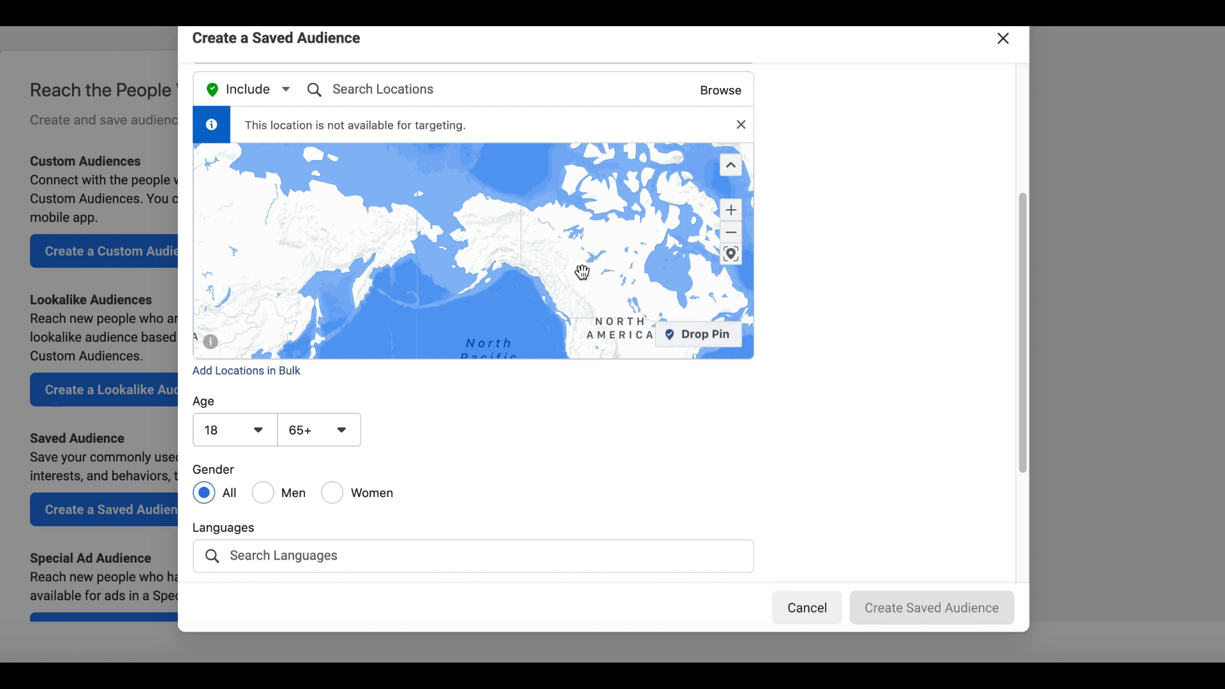
left_click(582, 273)
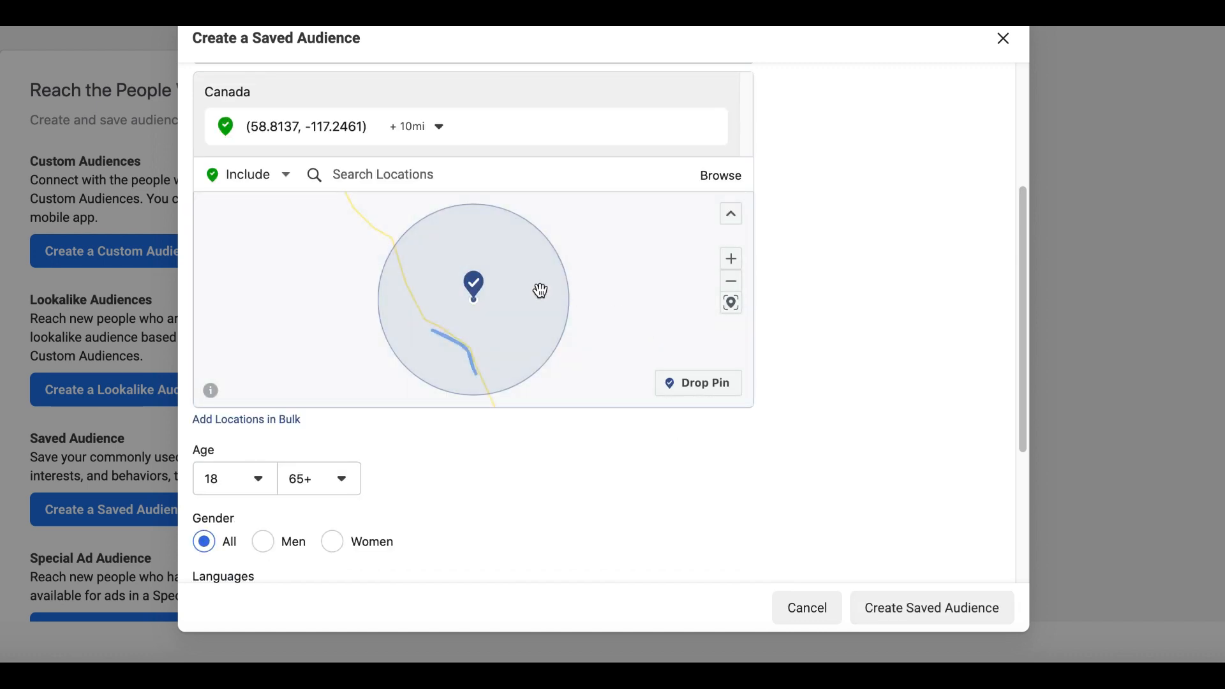
Enlarge the Canadian pin's targeting radius to 50 mi
mouse_move(293, 136)
left_click(732, 261)
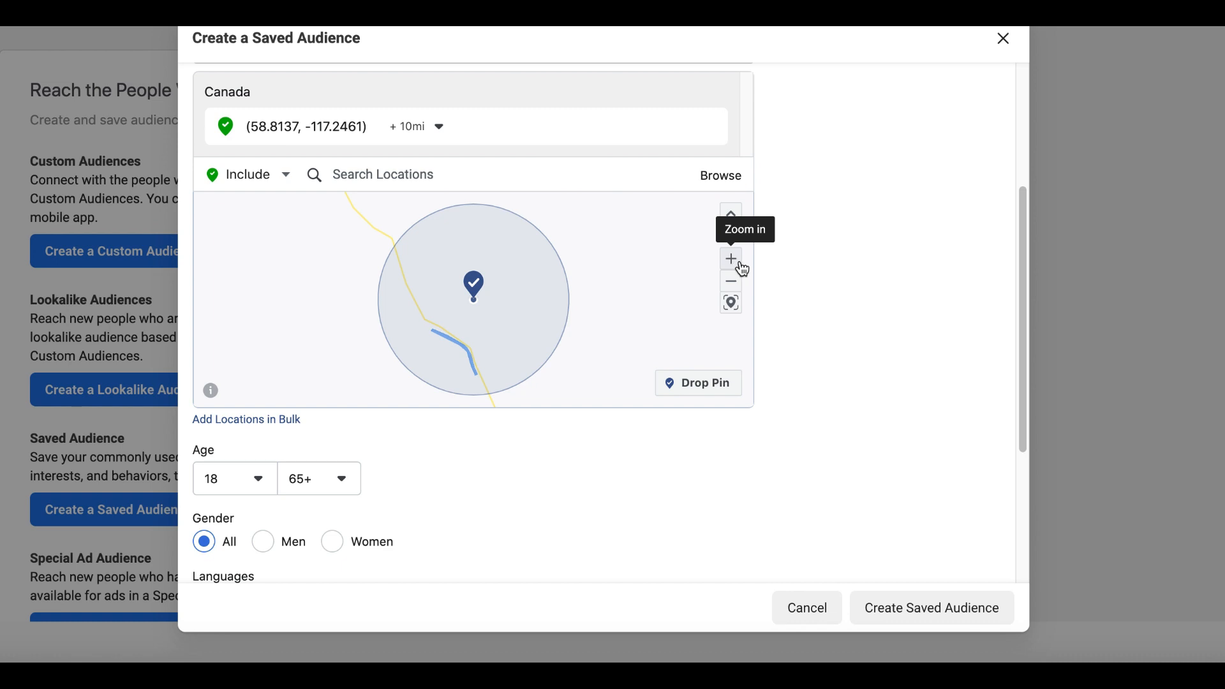
left_click(732, 261)
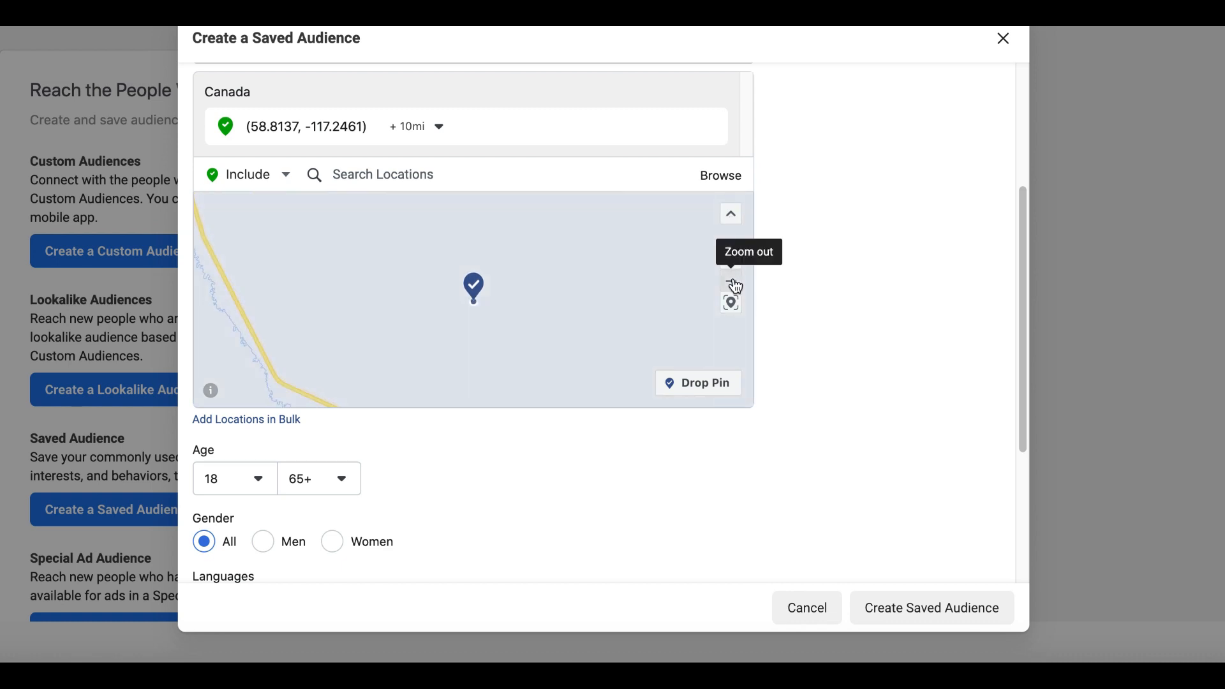
left_click(737, 287)
left_click(734, 285)
left_click(440, 136)
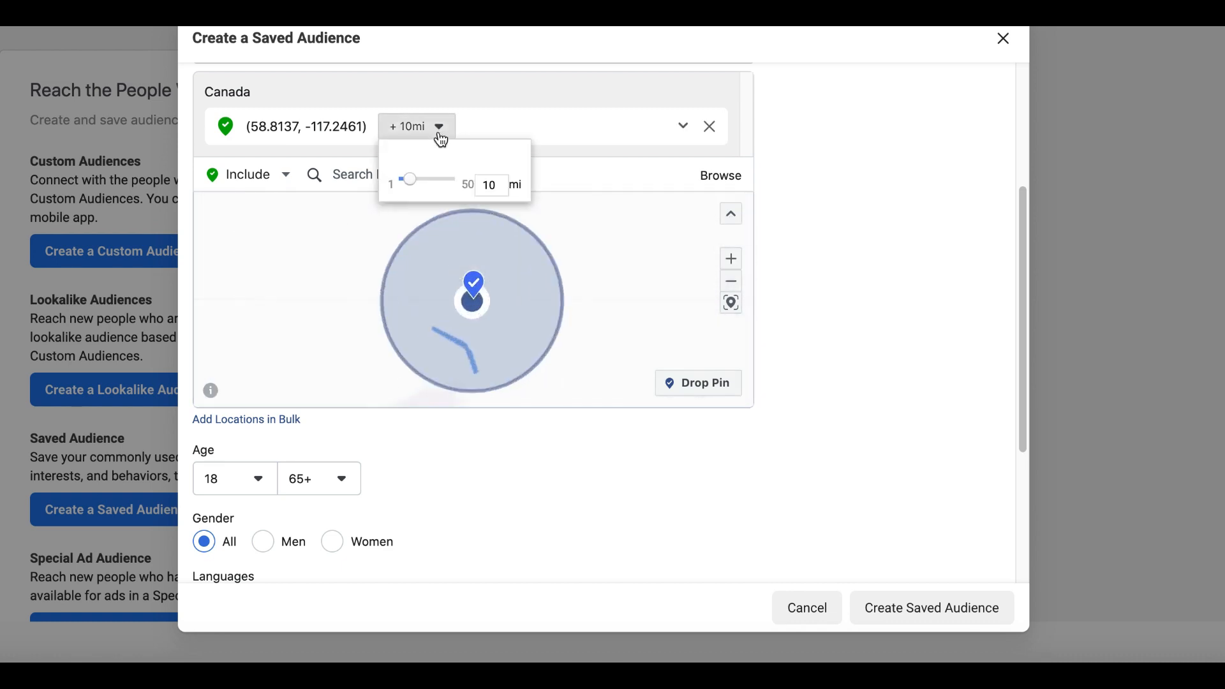
left_click_drag(416, 185, 471, 187)
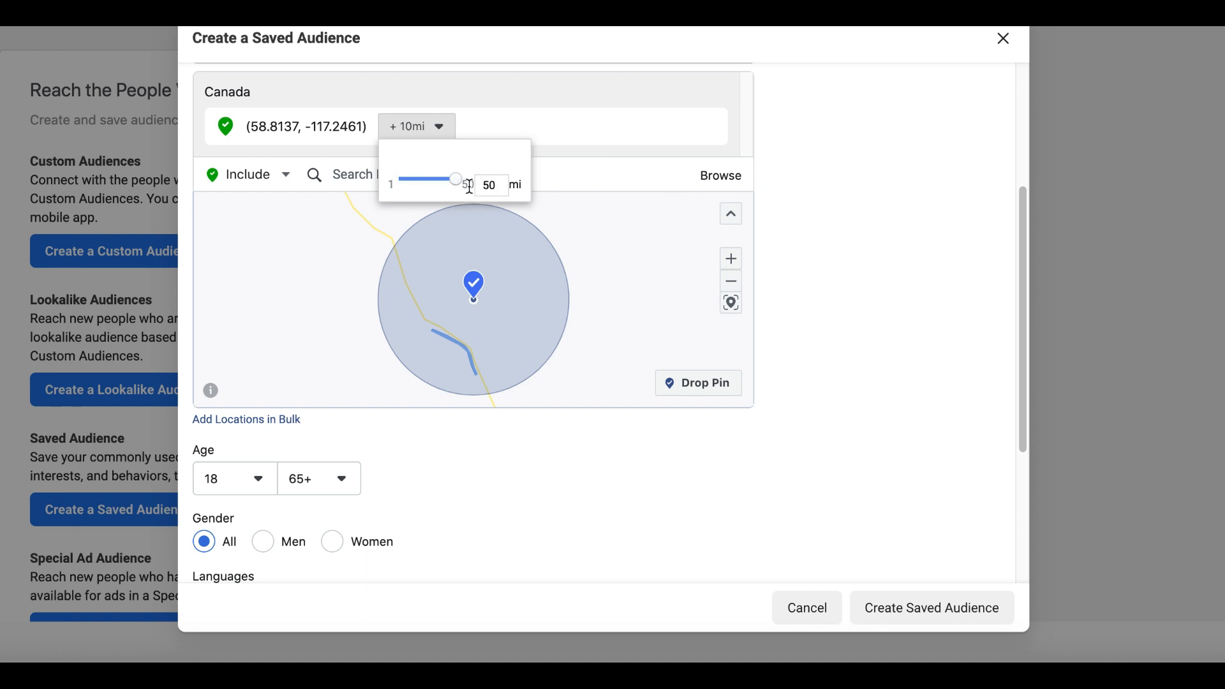
left_click(597, 178)
Reduce the Canadian pin's targeting radius to 18 mi
left_click(446, 132)
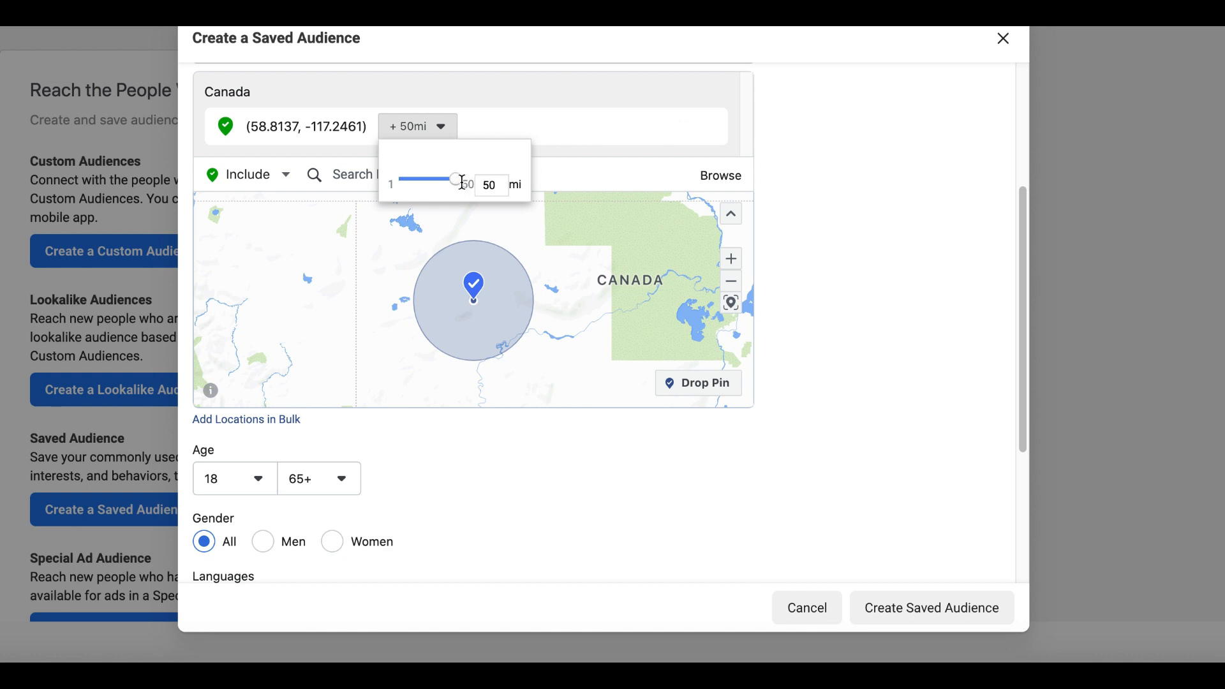
left_click_drag(460, 188, 437, 185)
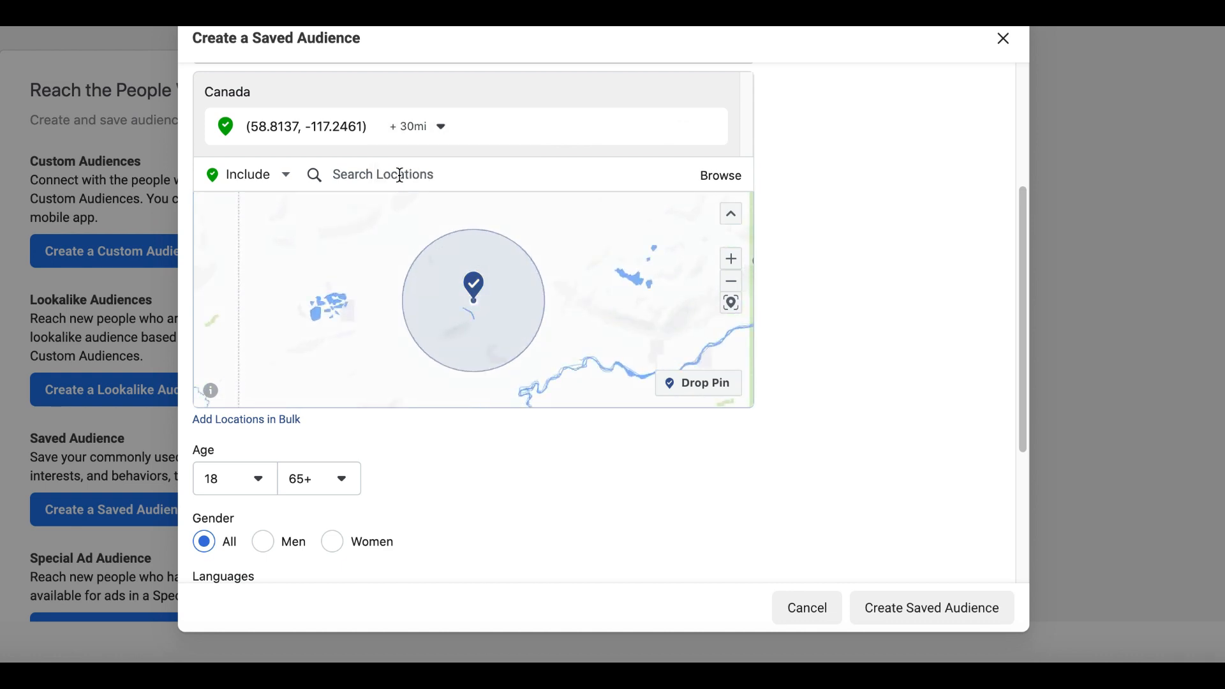
left_click(433, 126)
left_click_drag(443, 180, 426, 187)
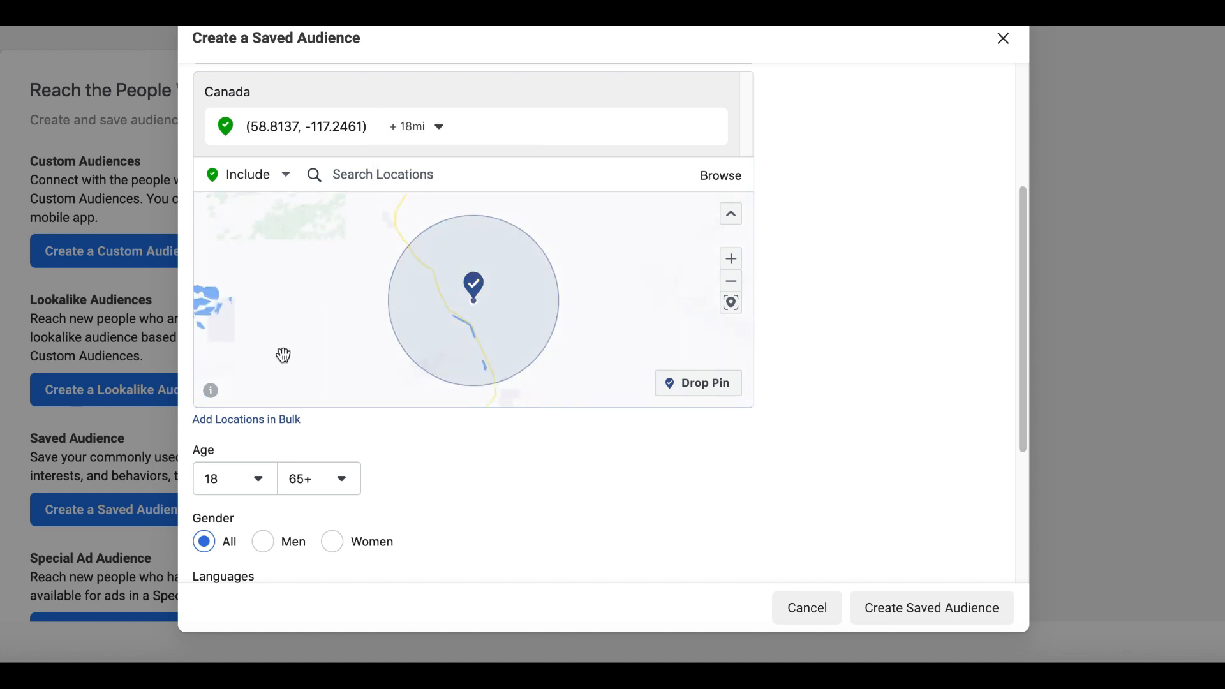
Start adding locations in bulk with Countries as the location type
left_click(258, 426)
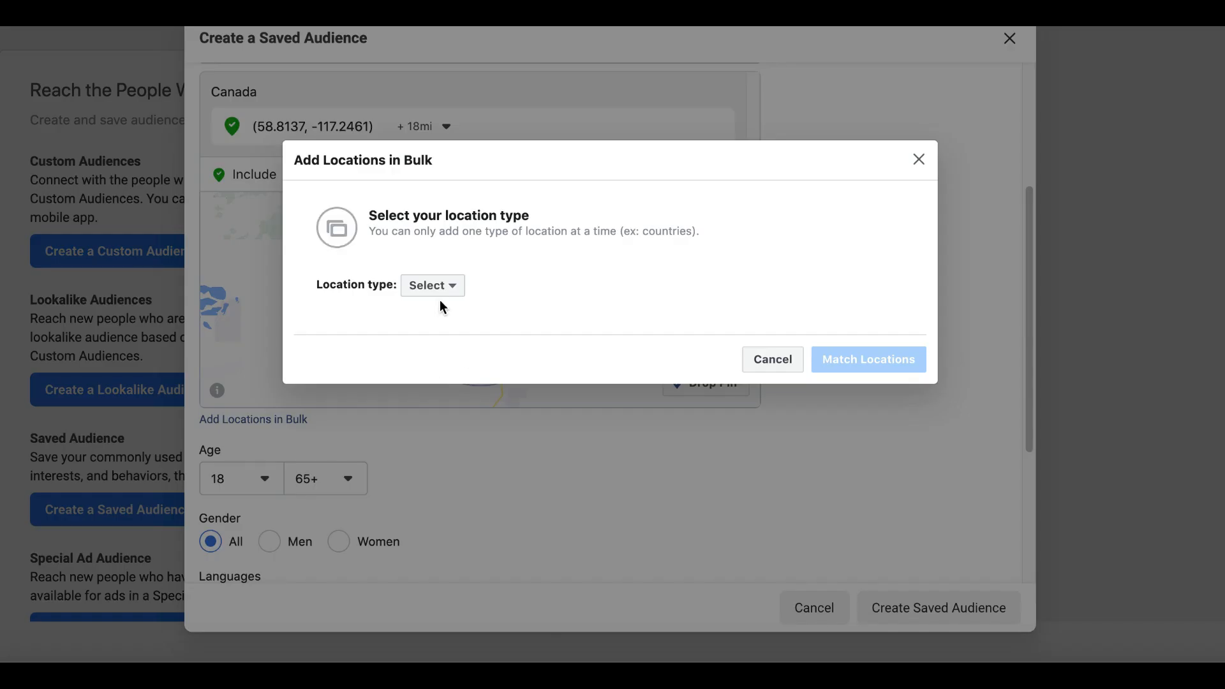
left_click(439, 287)
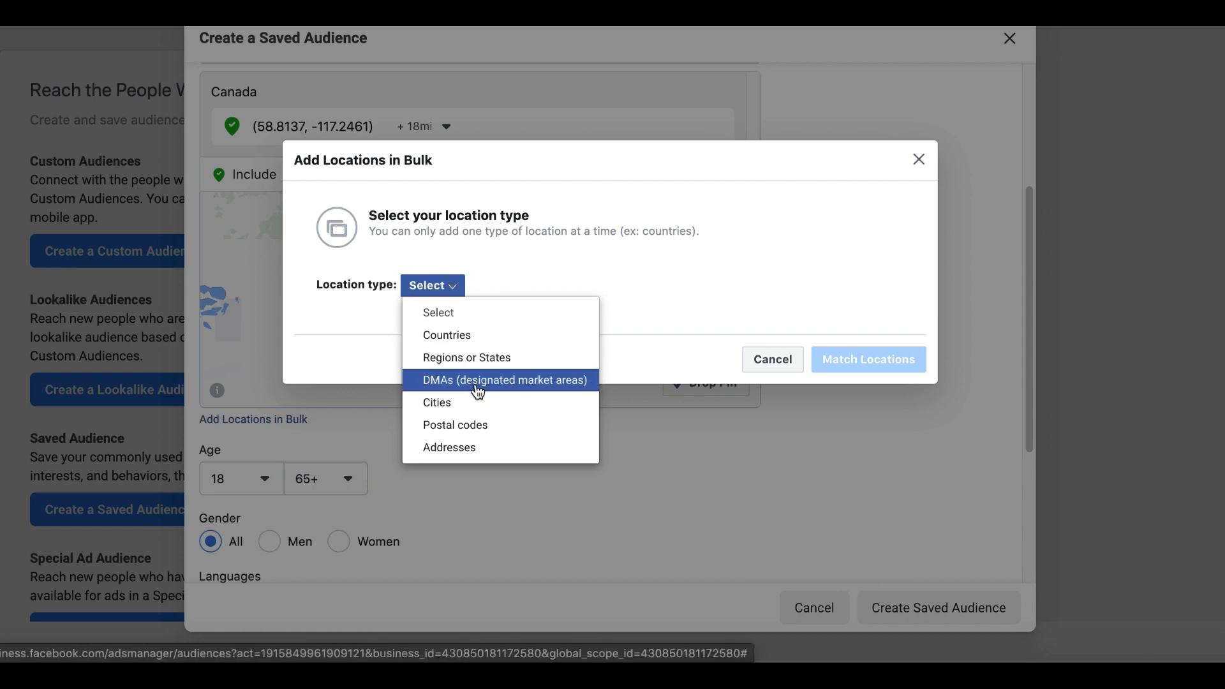
left_click(535, 344)
left_click(462, 282)
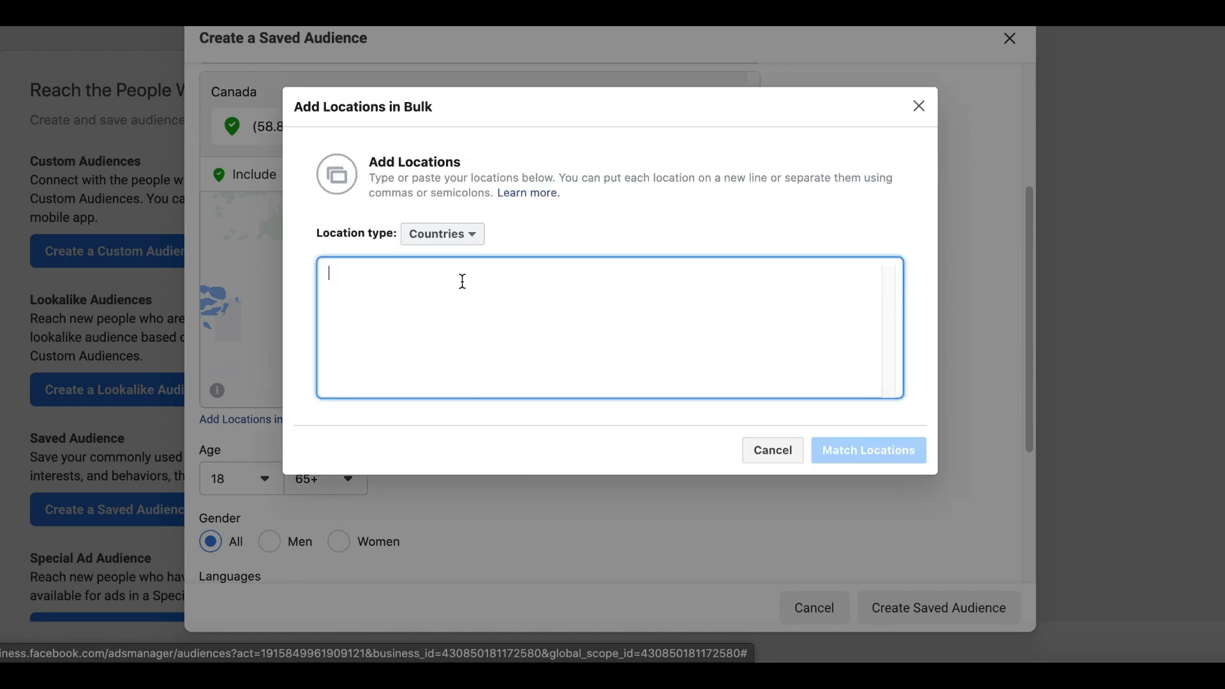
Enter united states, united kingdom, canada, germany, australia, austria and Sweden as bulk locations, one per line, and match them
type("united states")
key("Return")
type("united")
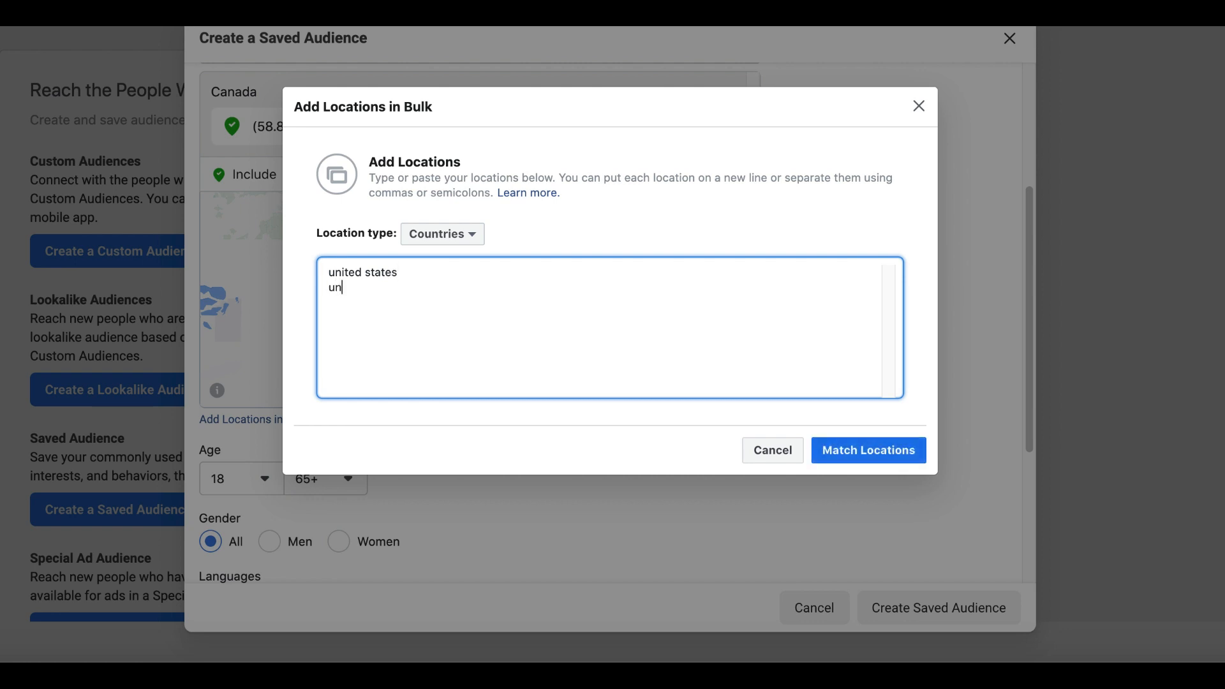
type(" kingoncanada")
key("Return")
type("gee")
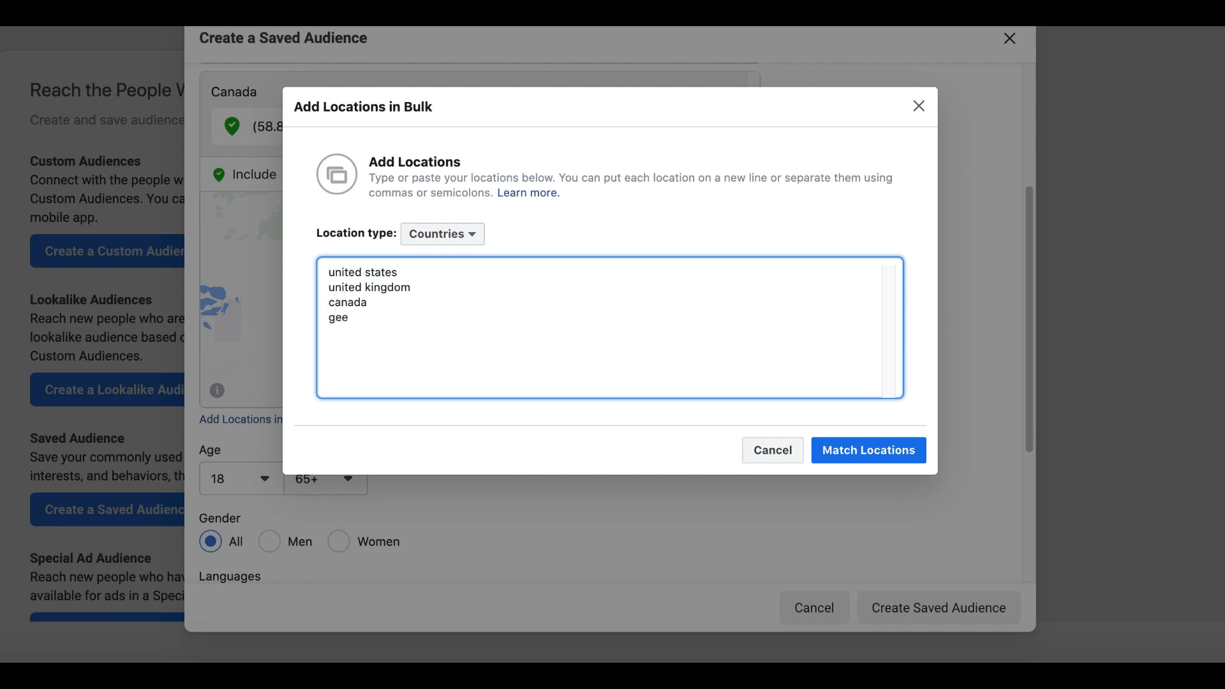
type("mman")
type("australia")
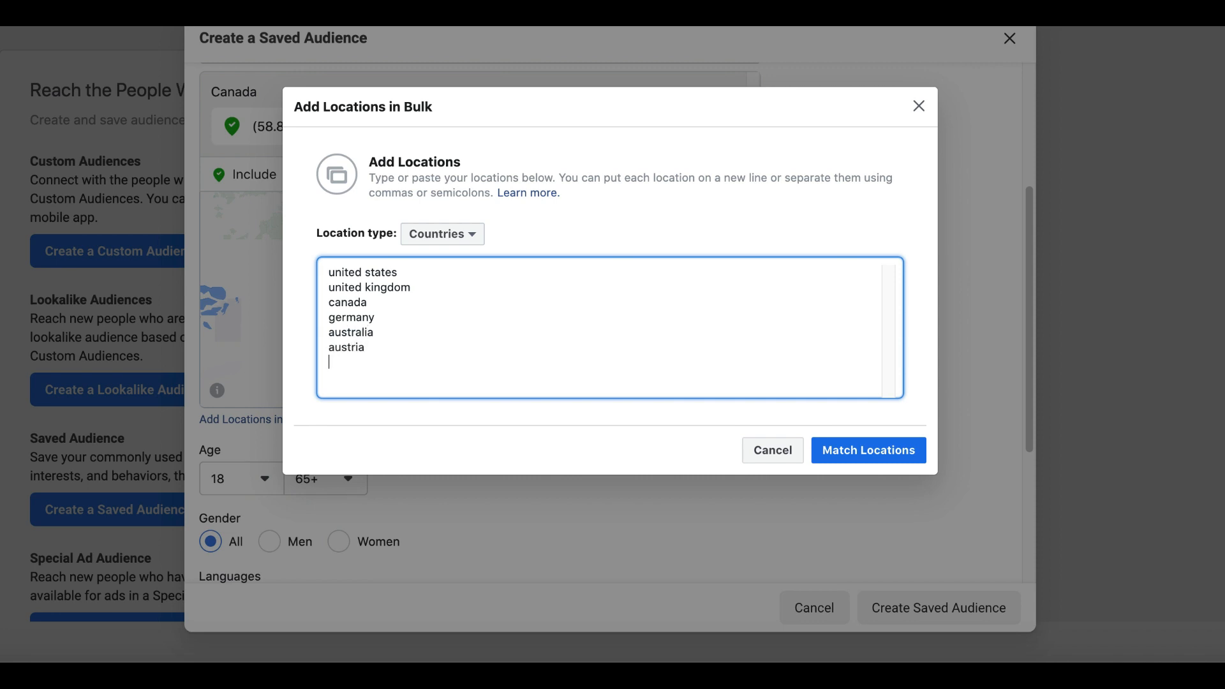
type("en")
right_click(338, 362)
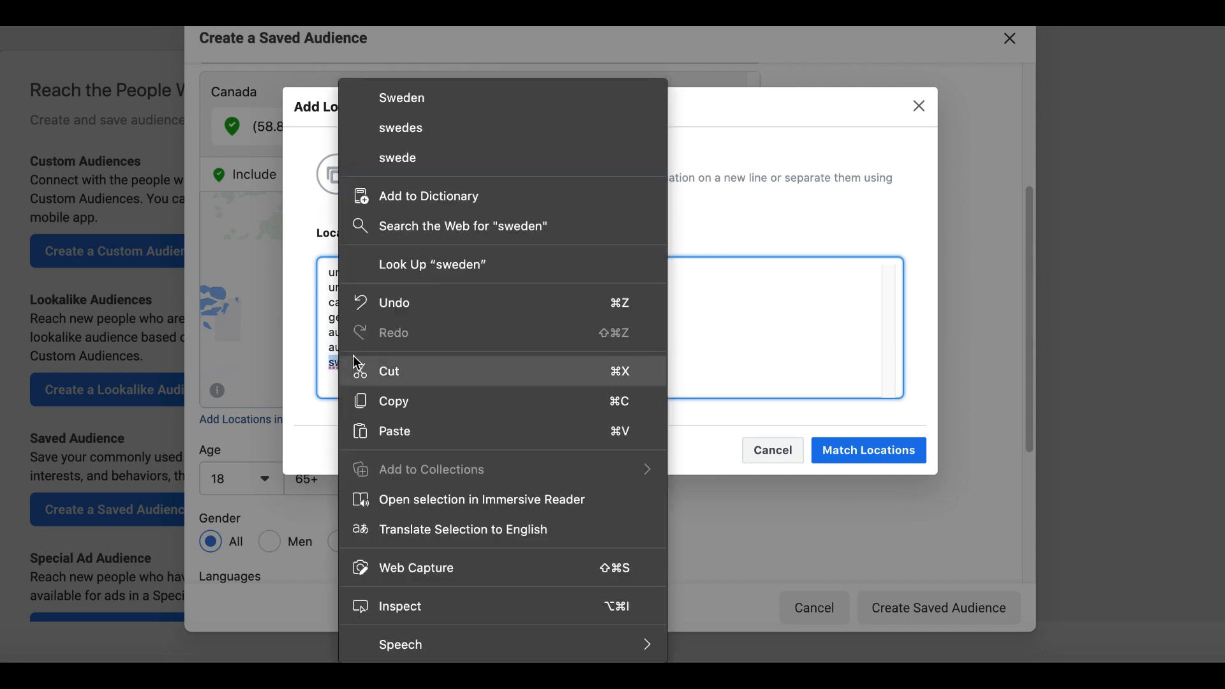
left_click(434, 101)
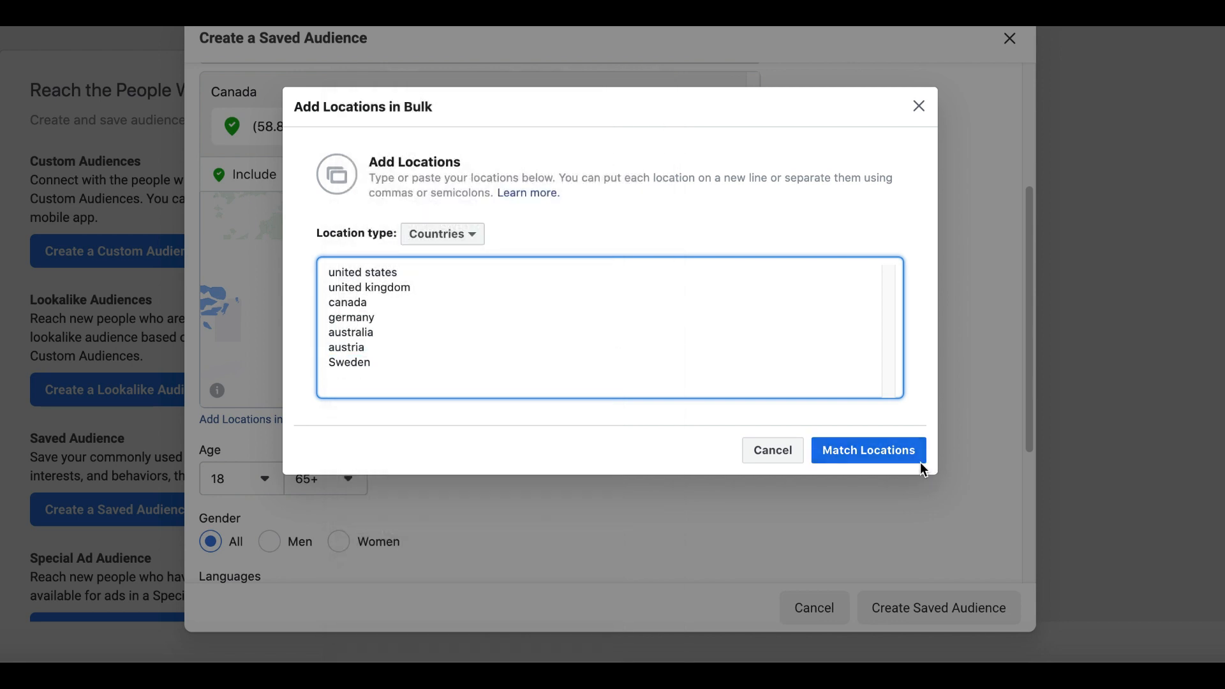
left_click(865, 456)
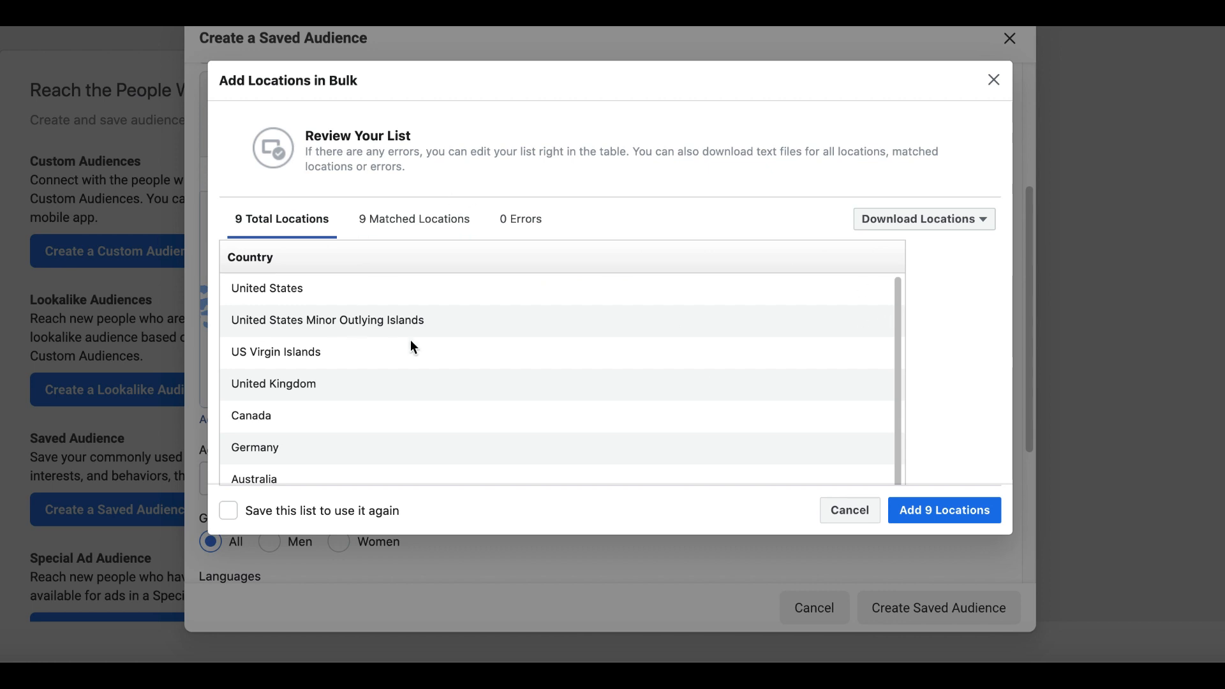
Remove United States Minor Outlying Islands and US Virgin Islands from the matched locations list
scroll(547, 372, "down", 1)
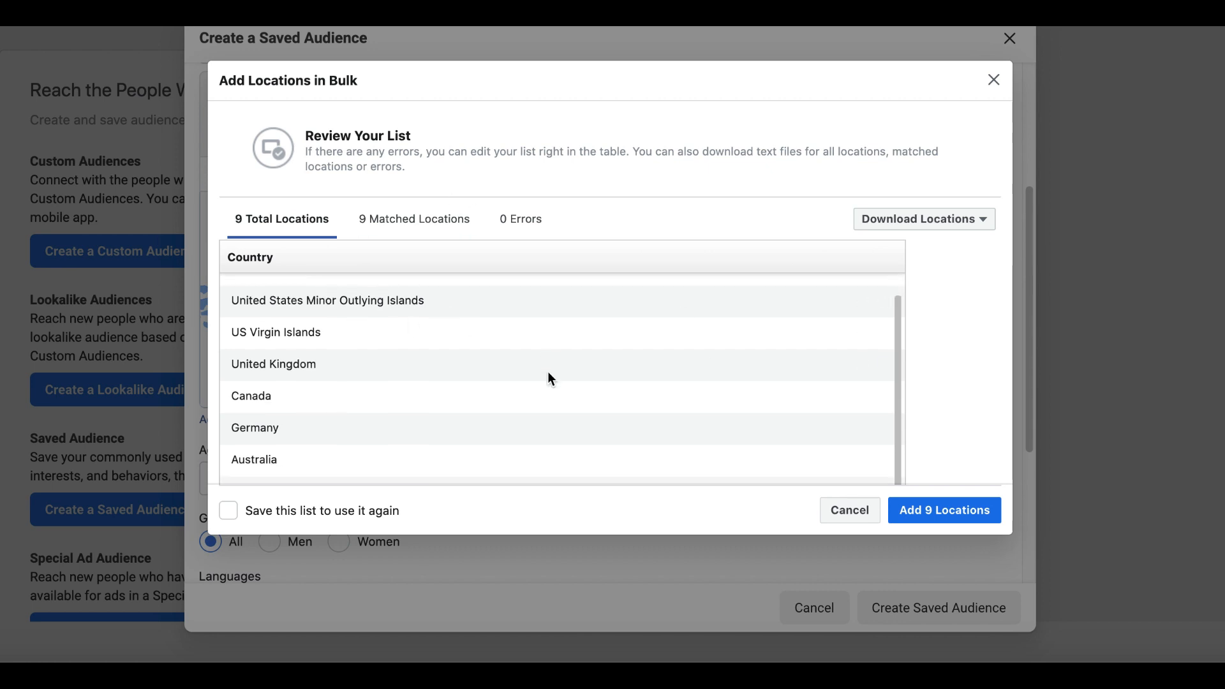
scroll(546, 373, "up", 1)
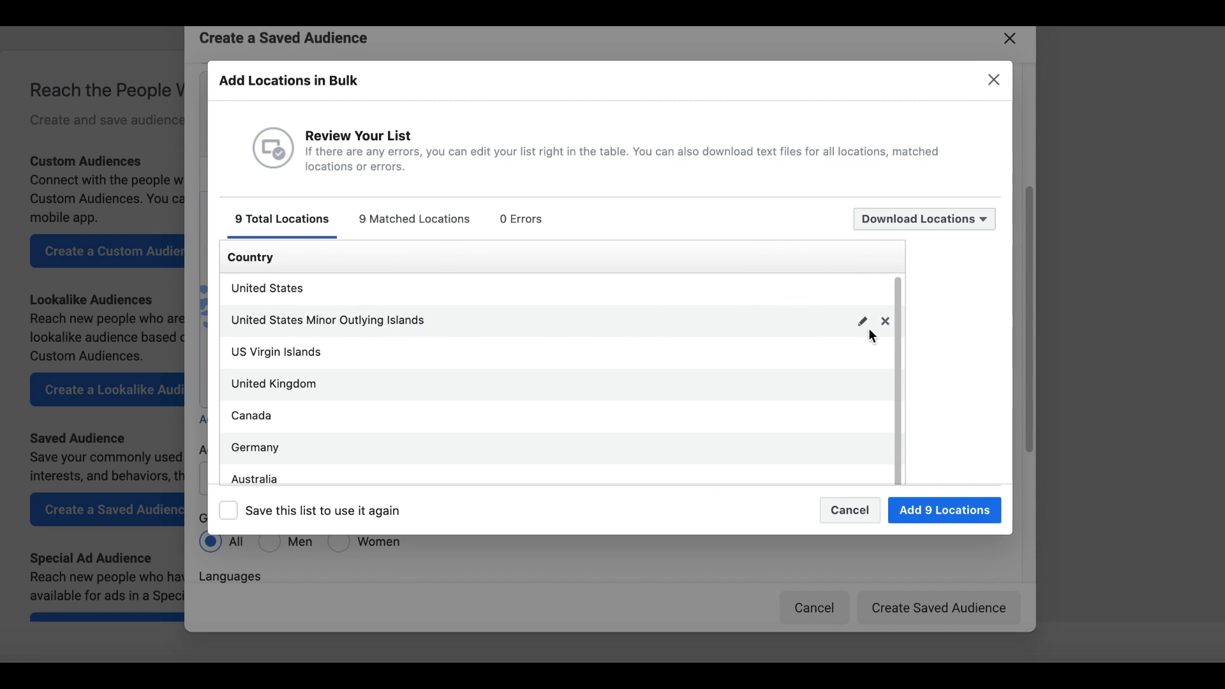
left_click(885, 322)
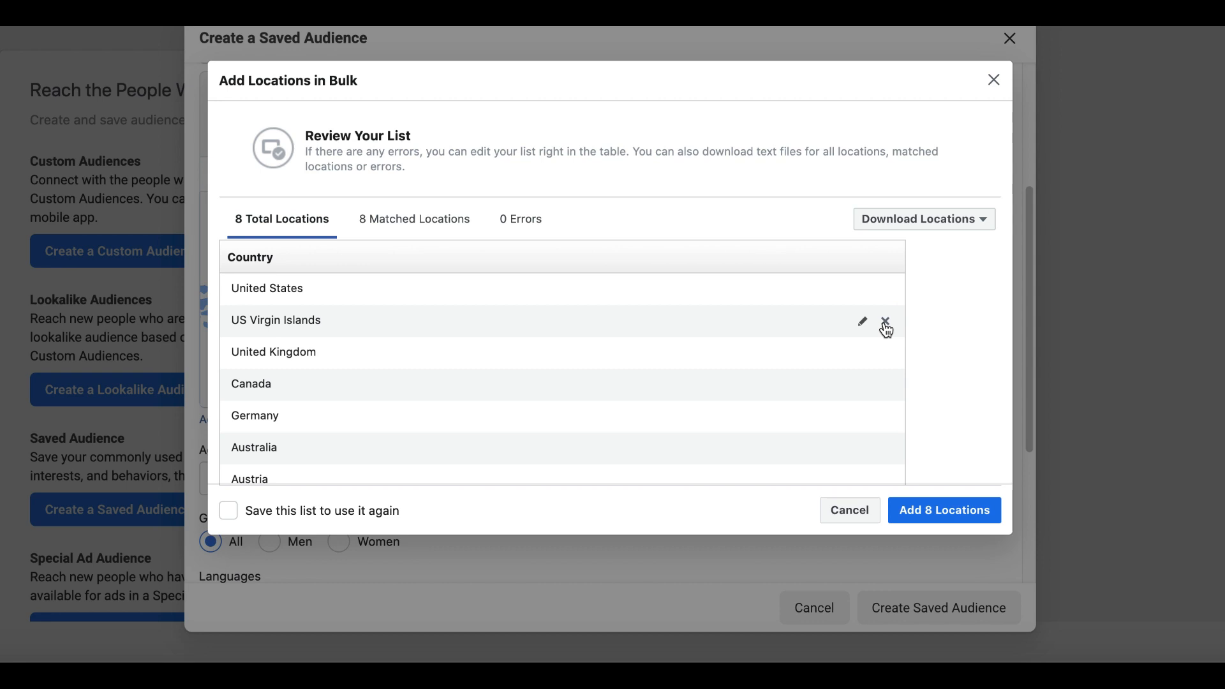
left_click(885, 321)
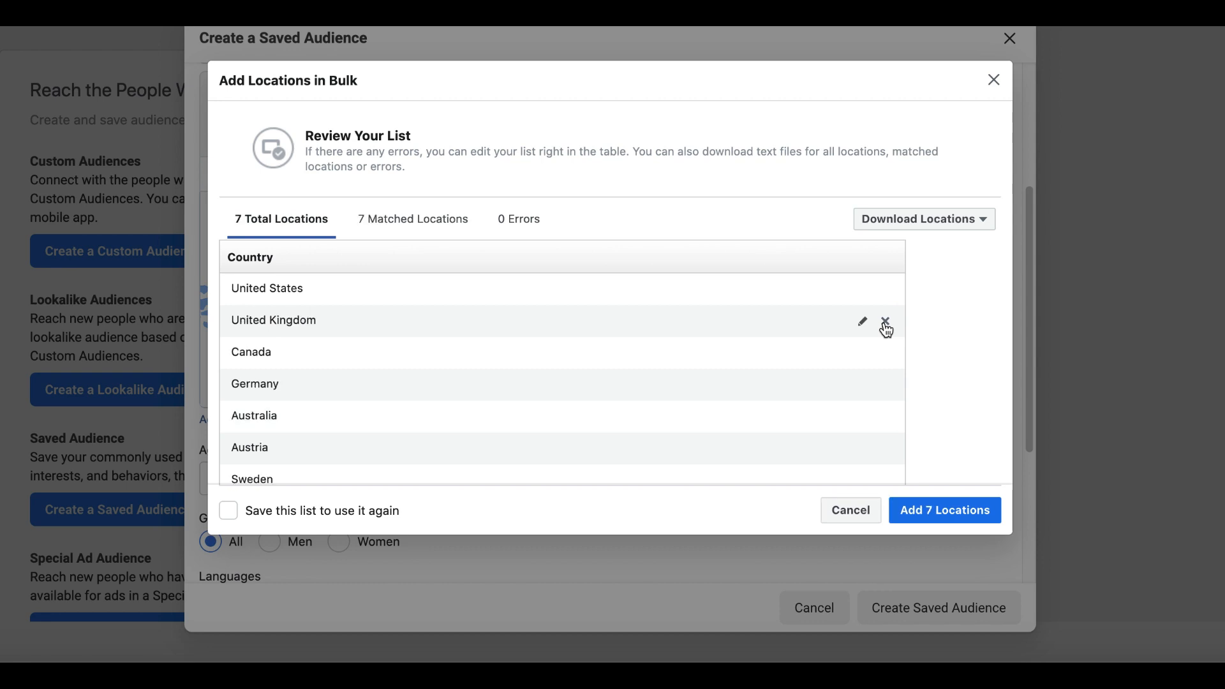
Review the remaining matched countries and add them to the audience's locations without saving the list
scroll(320, 338, "down", 1)
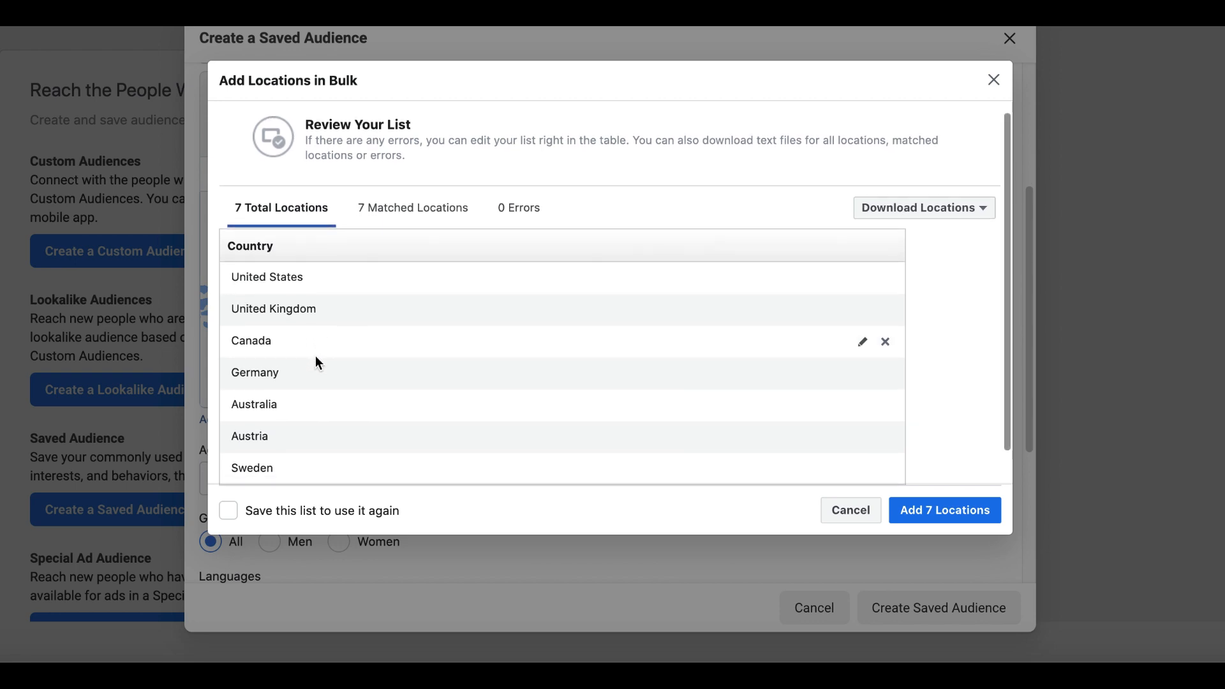
scroll(306, 387, "down", 2)
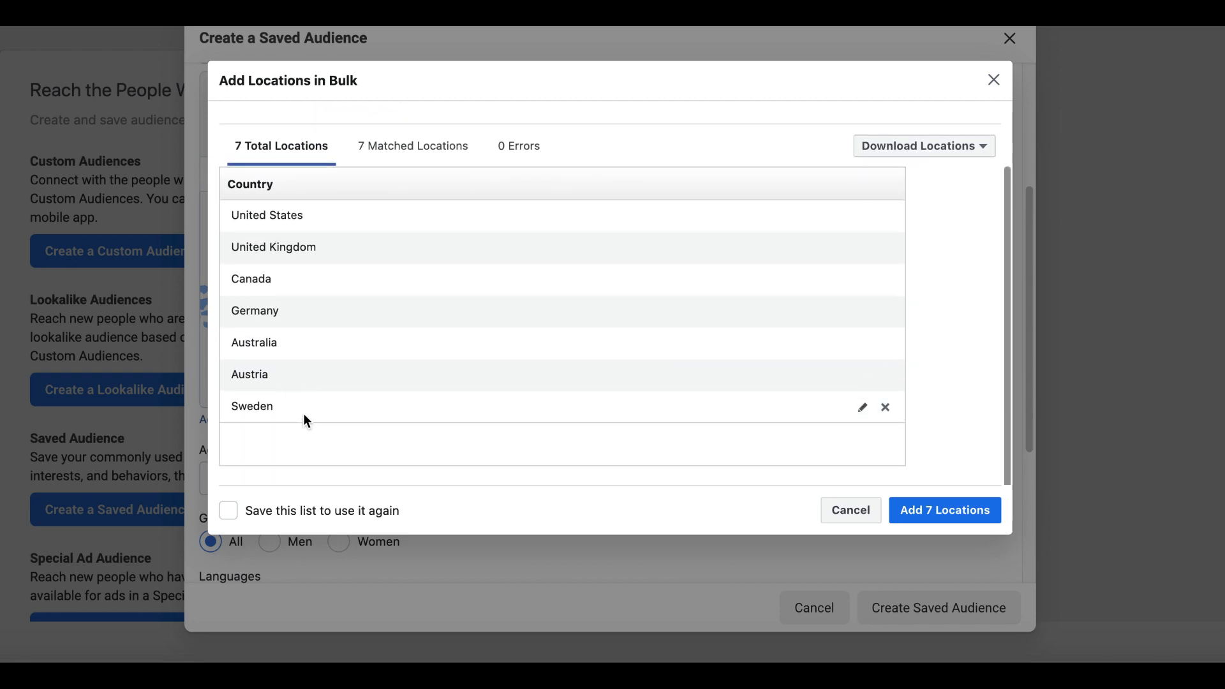
scroll(522, 323, "up", 1)
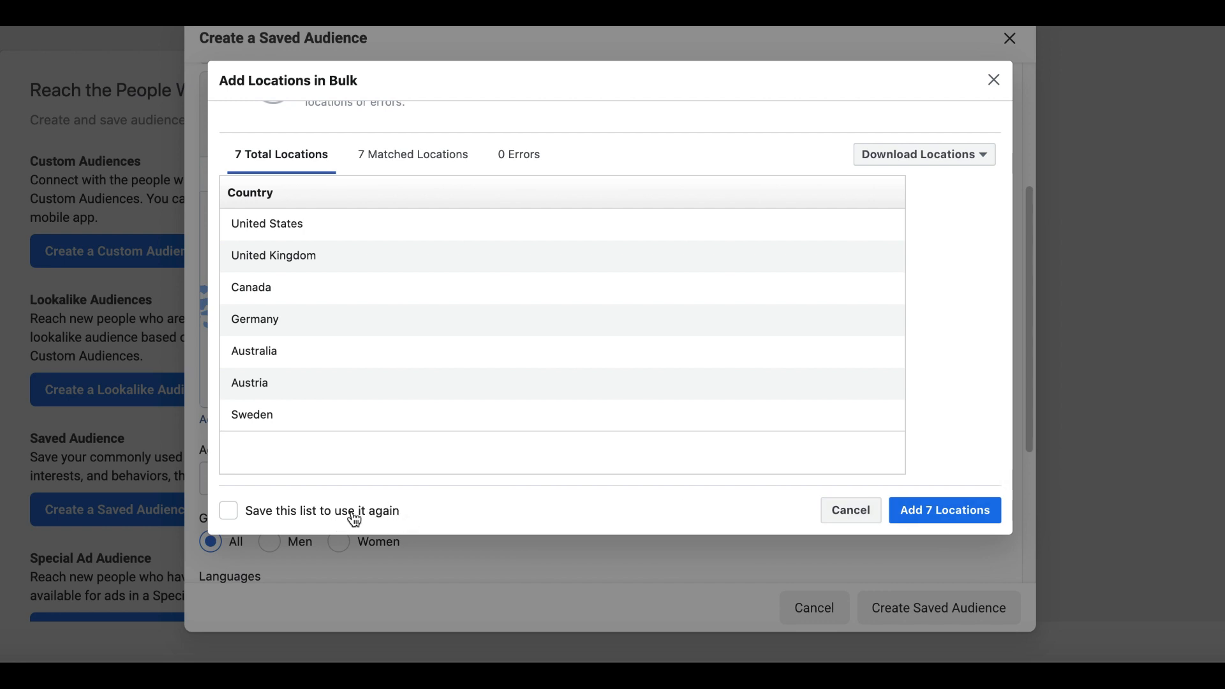
left_click(927, 513)
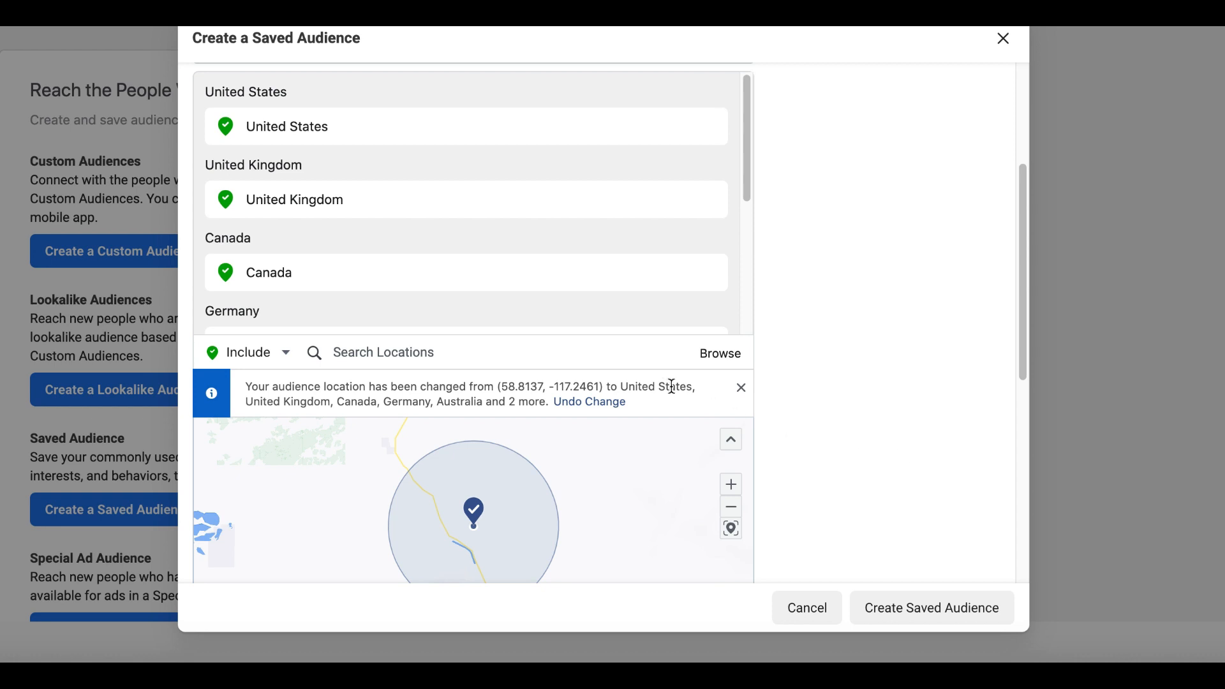
Examine the available minimum age options for the audience
scroll(822, 401, "down", 5)
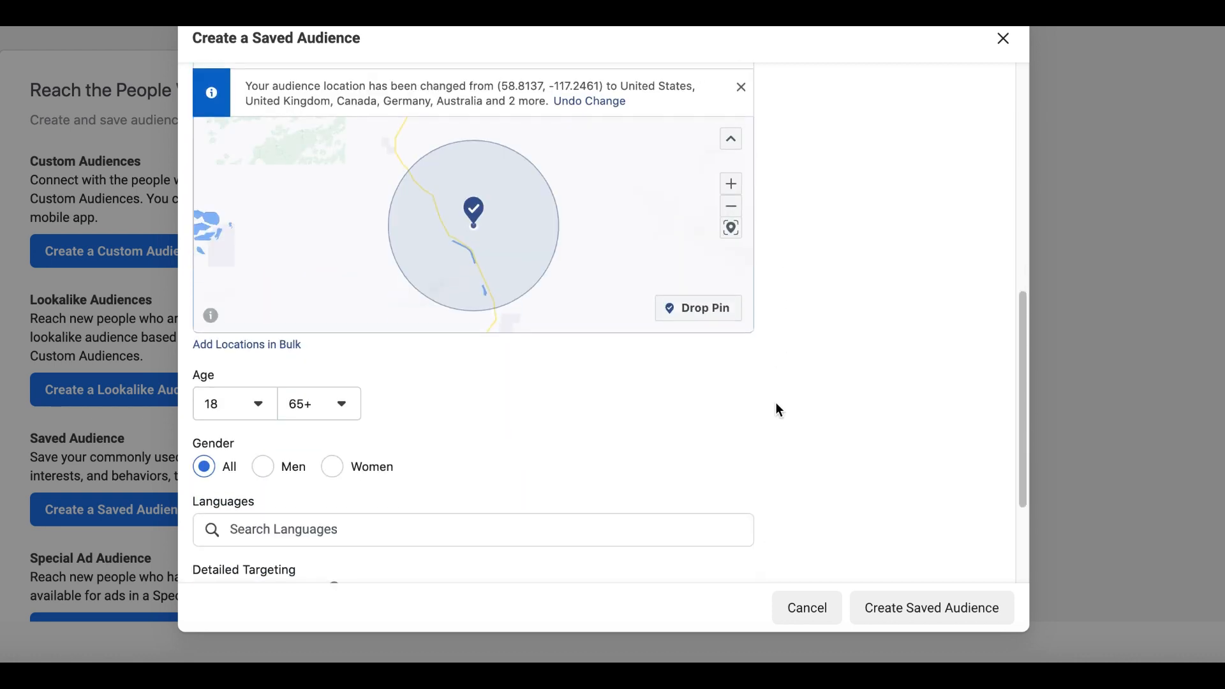
scroll(779, 411, "down", 1)
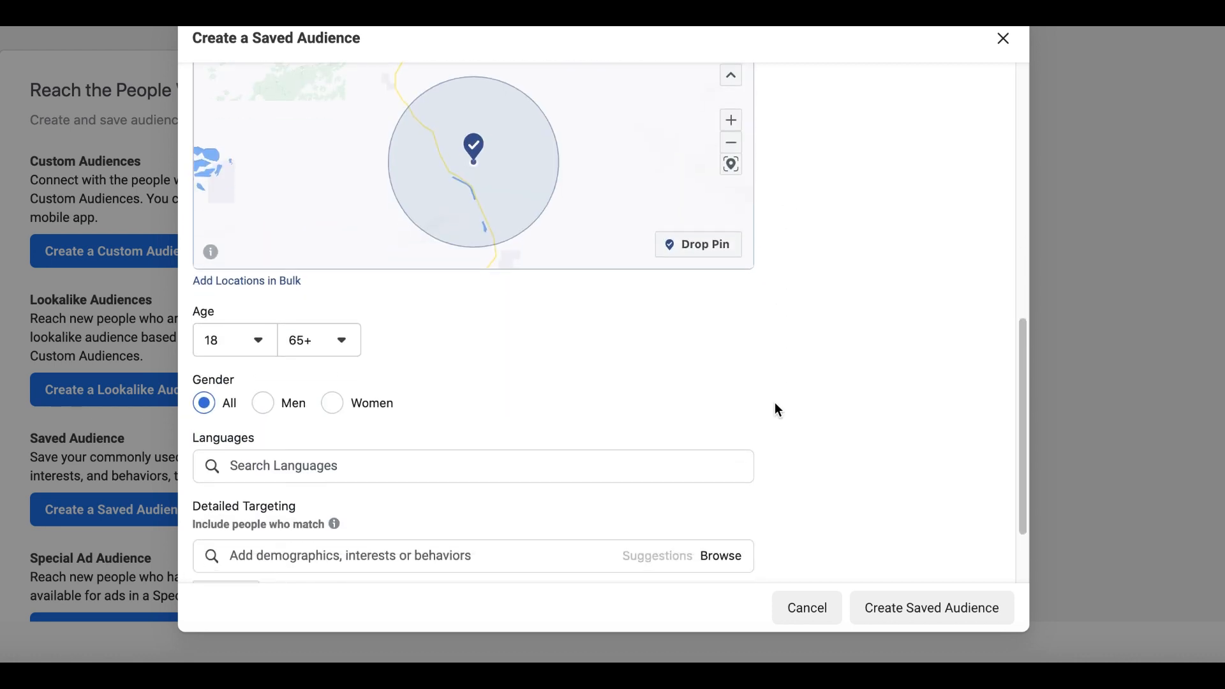
left_click(259, 347)
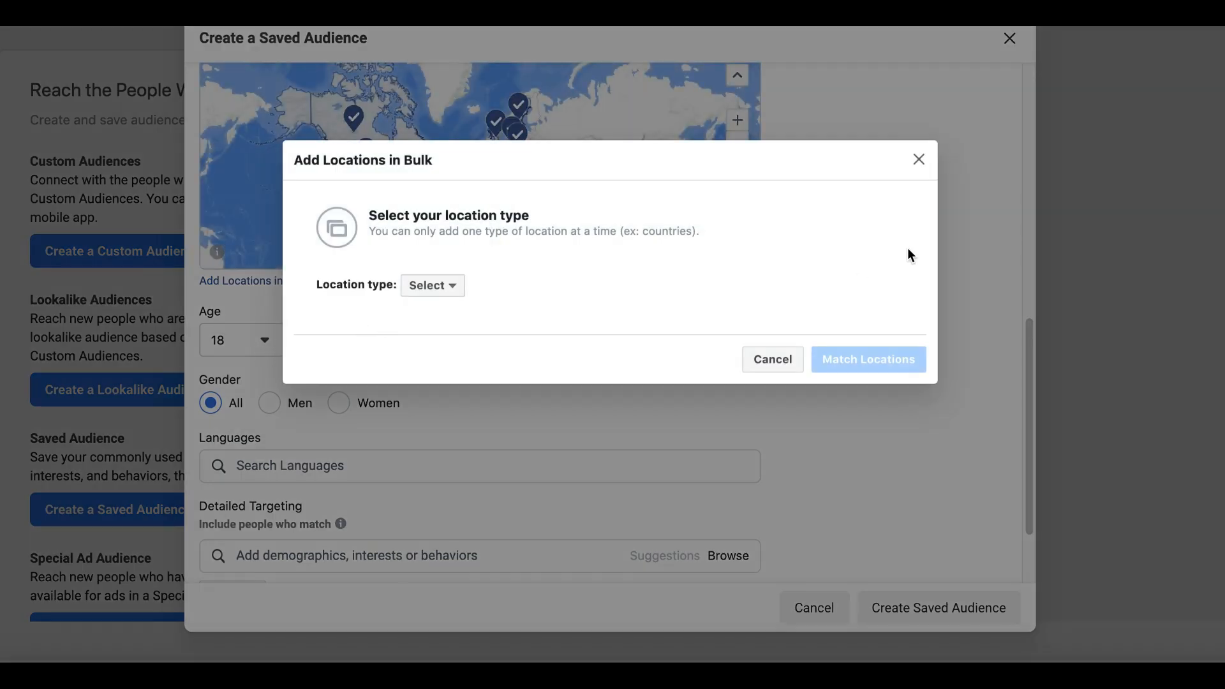
left_click(922, 157)
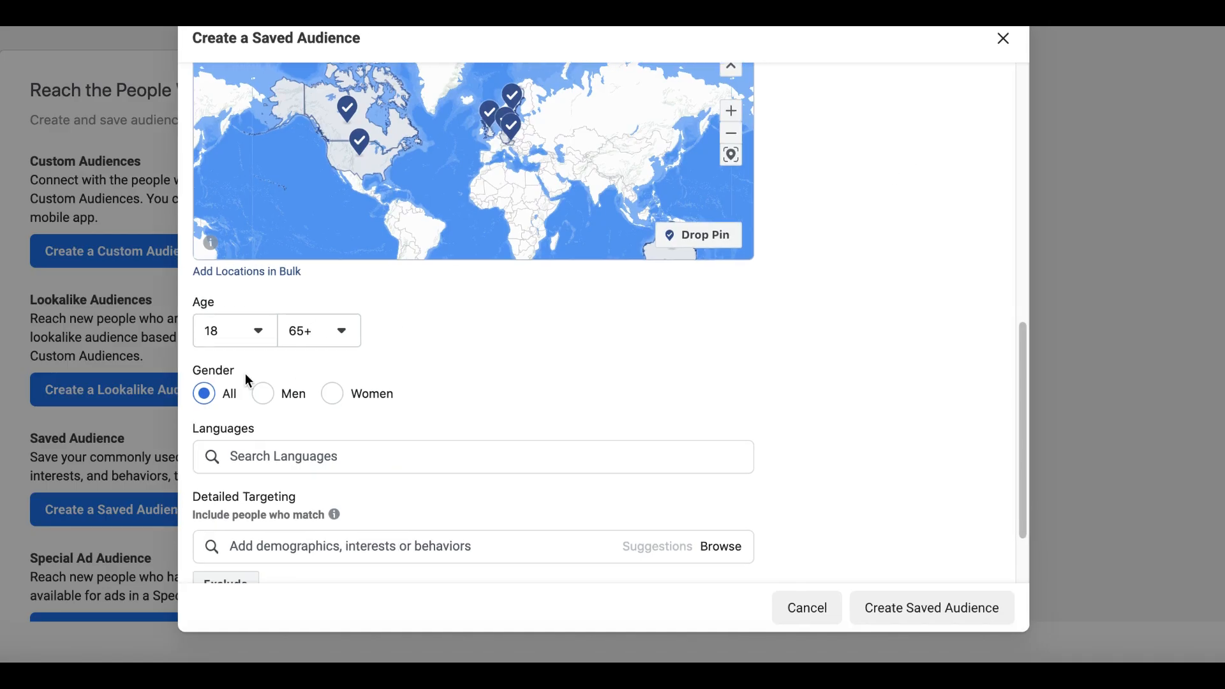
left_click(246, 343)
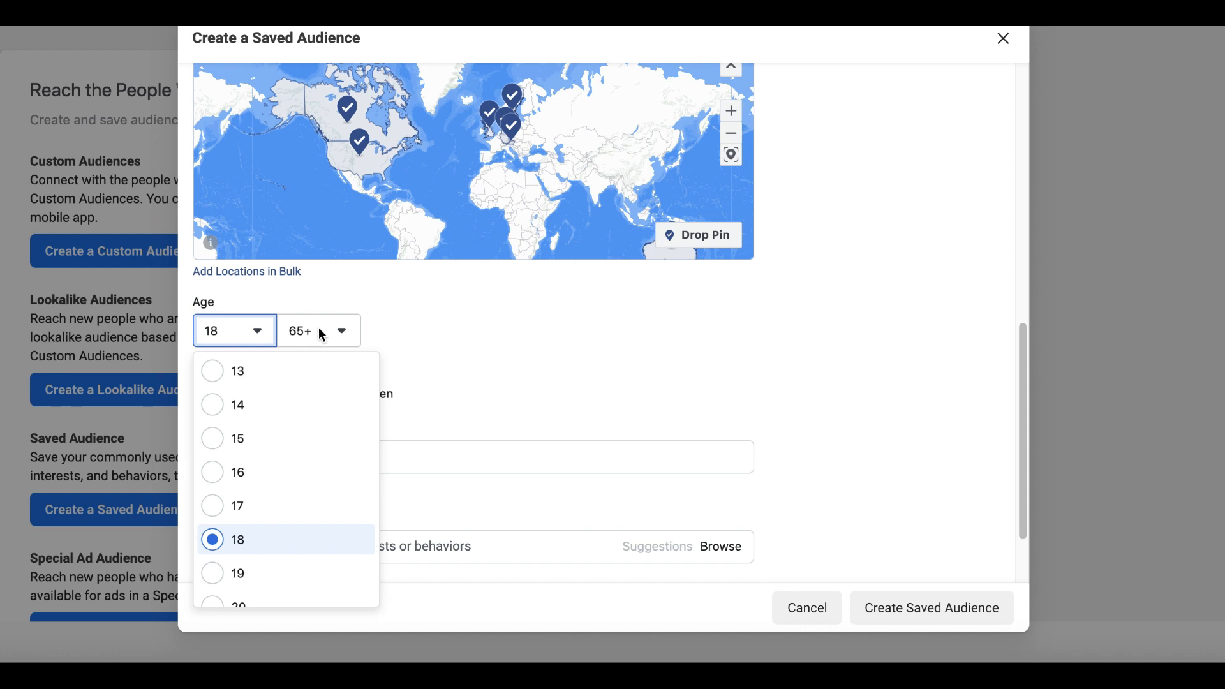
left_click(847, 350)
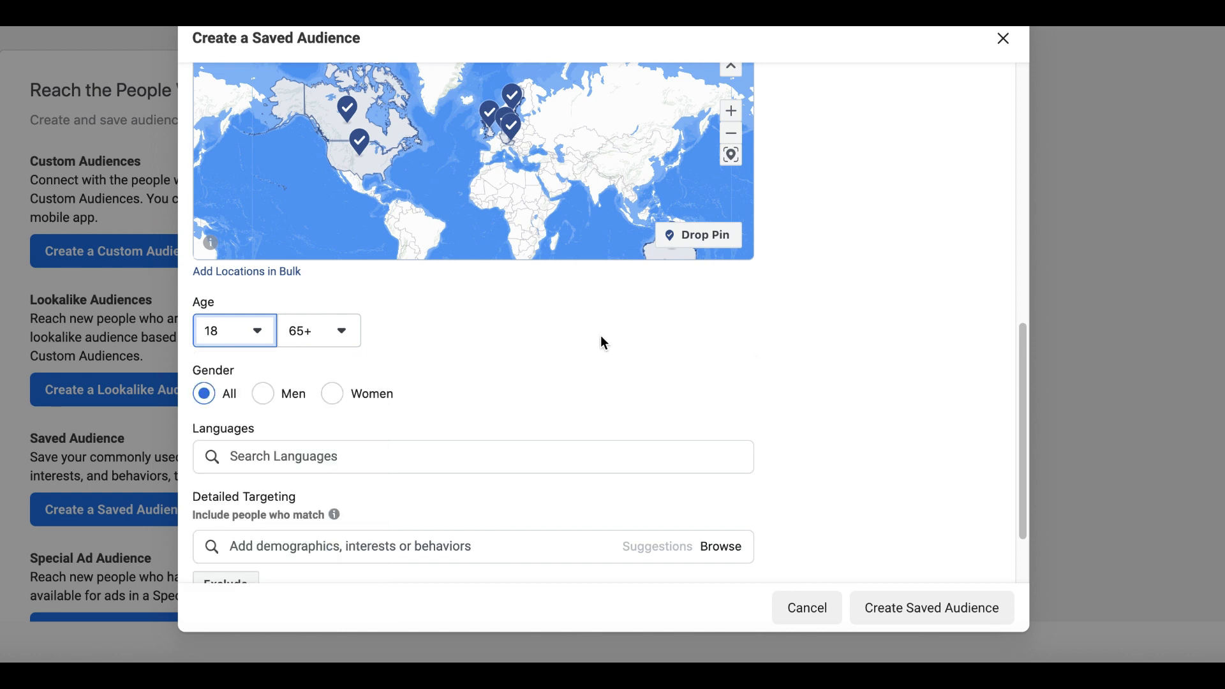
Switch the audience's gender to Men, to Women and back to All
scroll(596, 342, "down", 2)
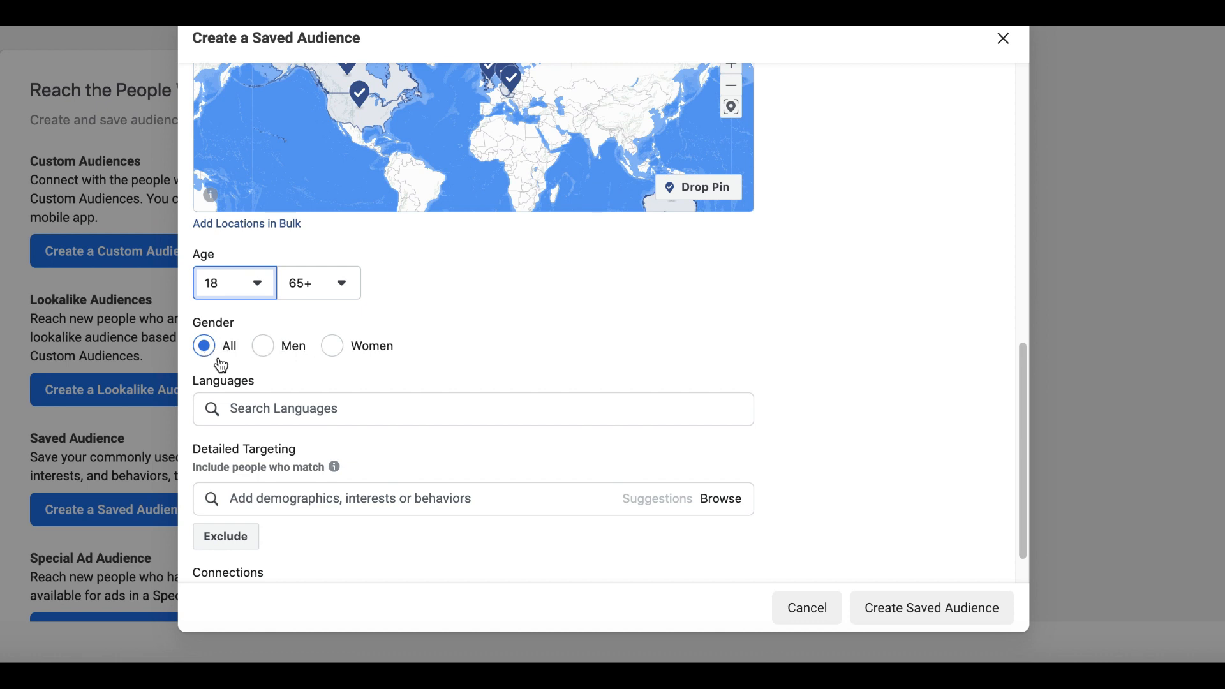
left_click(274, 356)
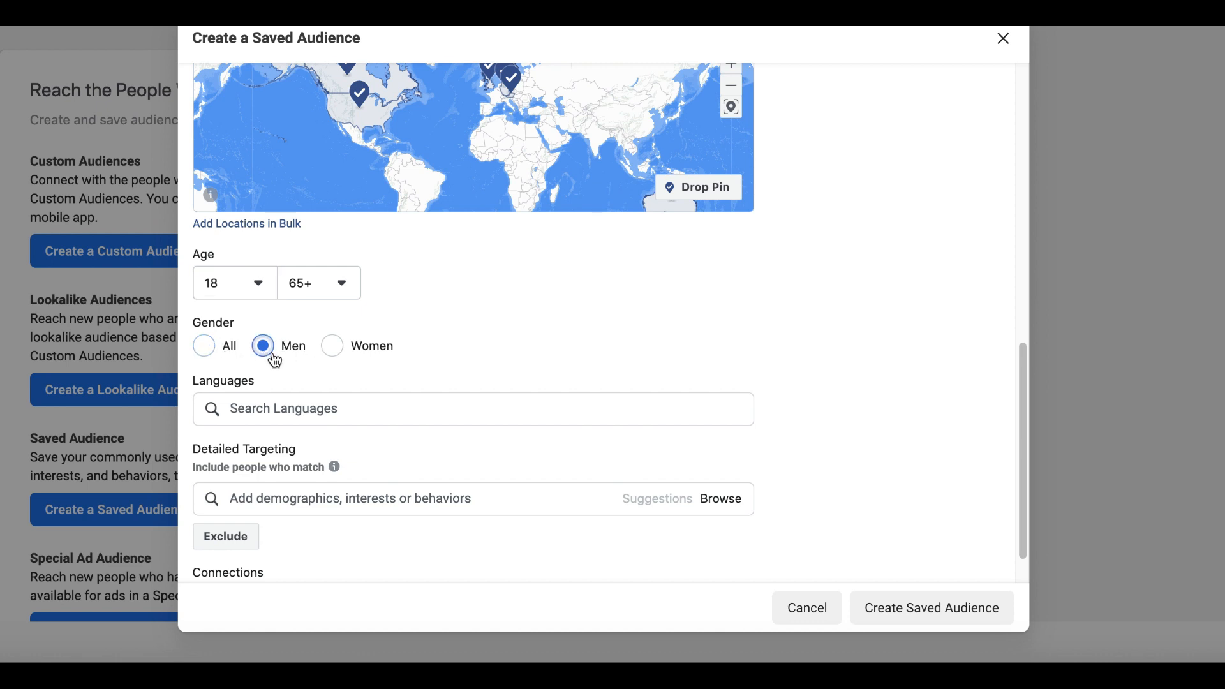
left_click(334, 350)
left_click(210, 349)
Add English (All) as the audience's language
scroll(662, 360, "down", 1)
left_click(512, 360)
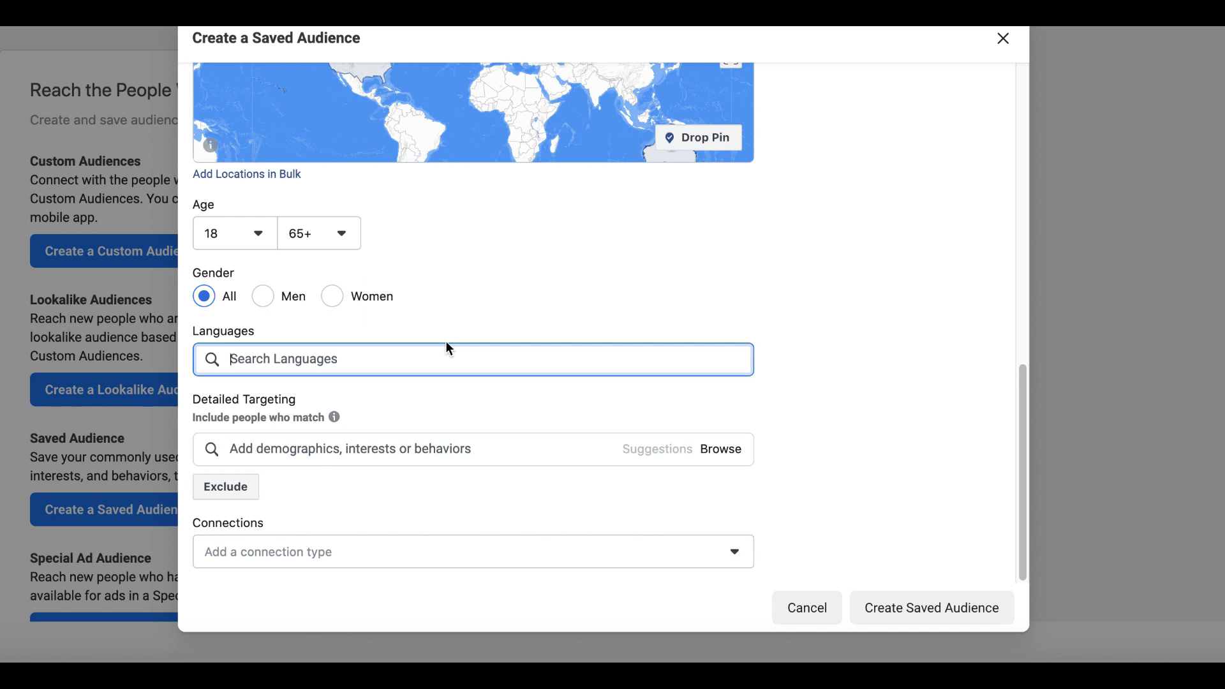
type("engli")
key("Return")
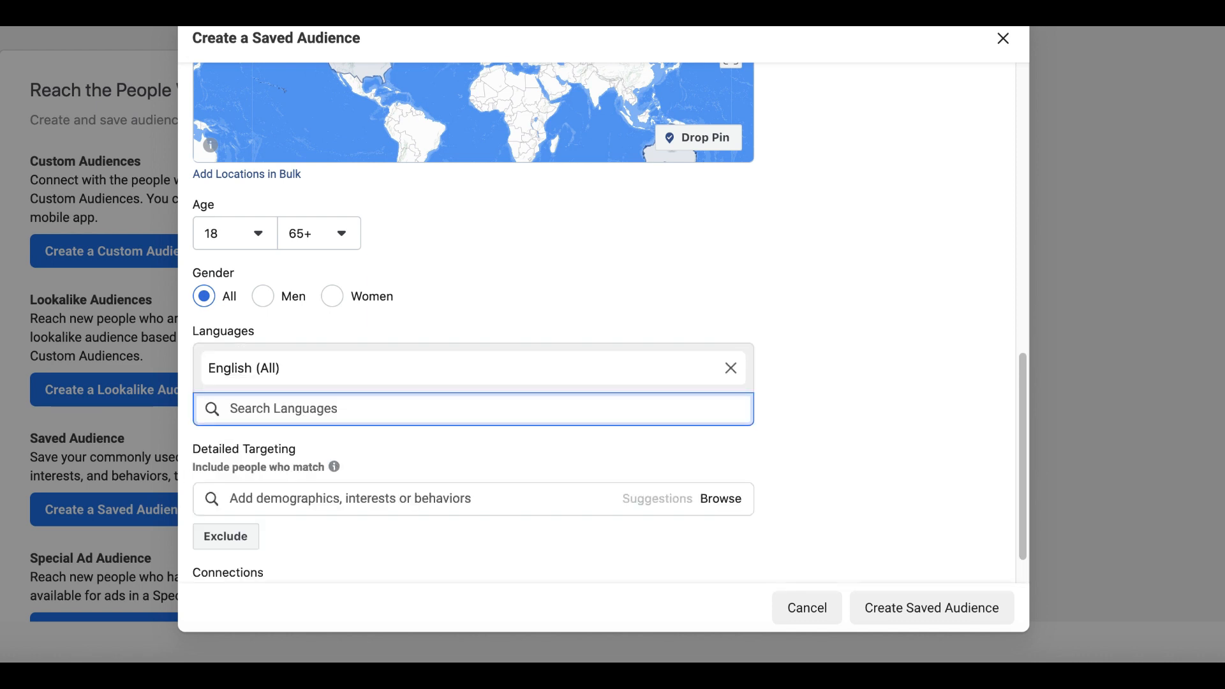
Browse the detailed targeting categories and examine the subcategories under Demographics
scroll(543, 419, "down", 1)
left_click(382, 454)
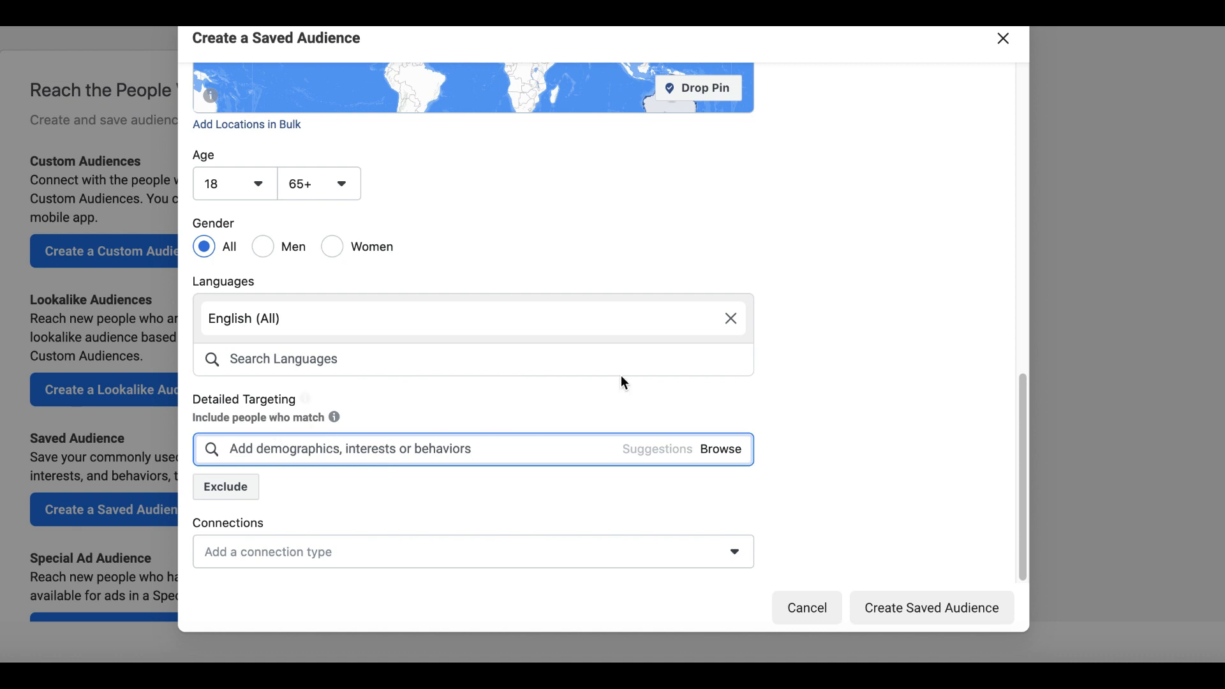
scroll(623, 378, "down", 1)
left_click(699, 442)
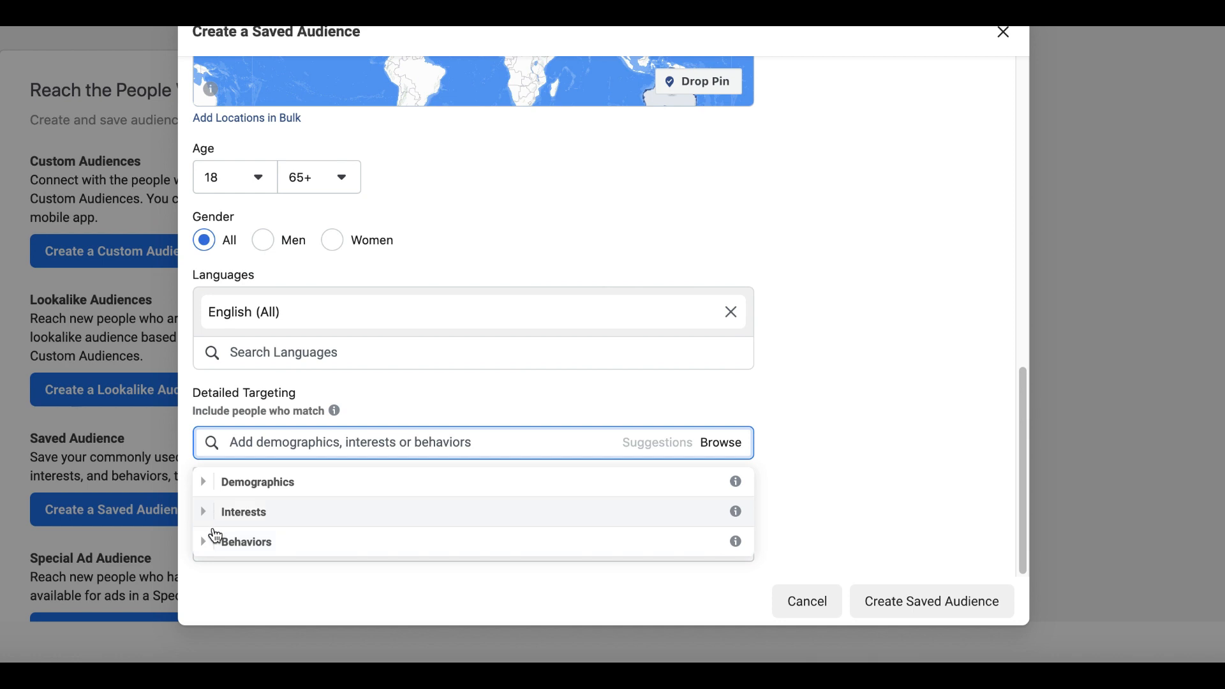
left_click(206, 492)
scroll(331, 507, "down", 1)
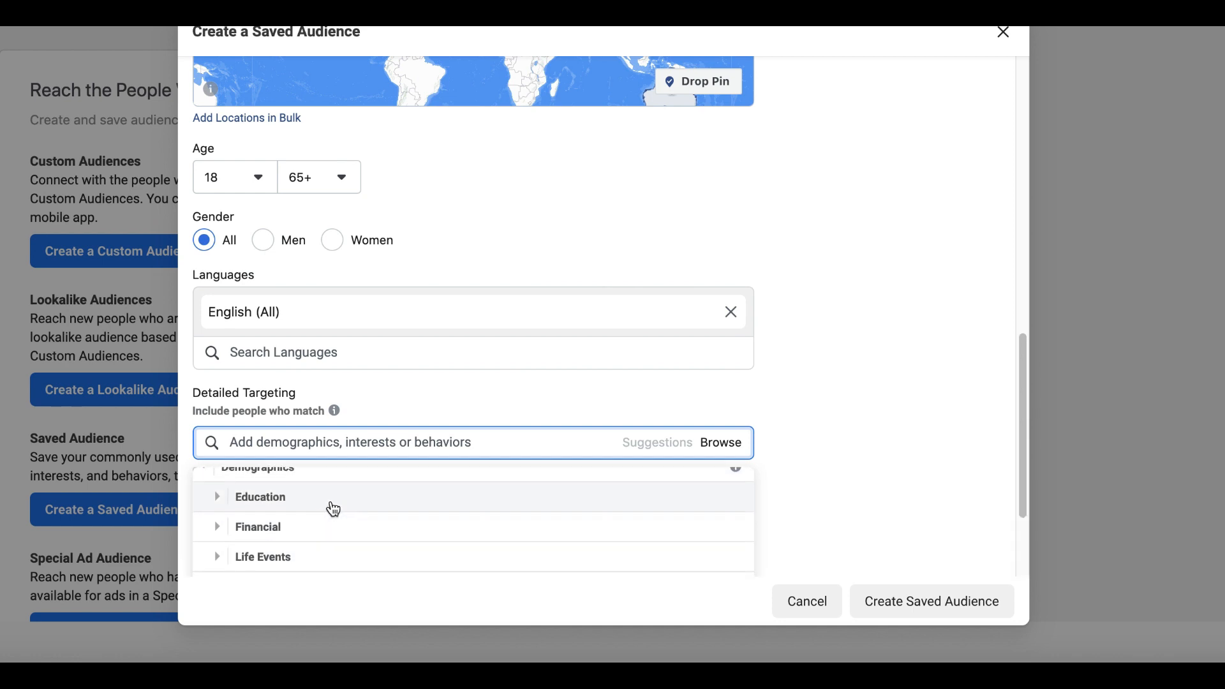
scroll(376, 518, "down", 1)
scroll(376, 519, "down", 3)
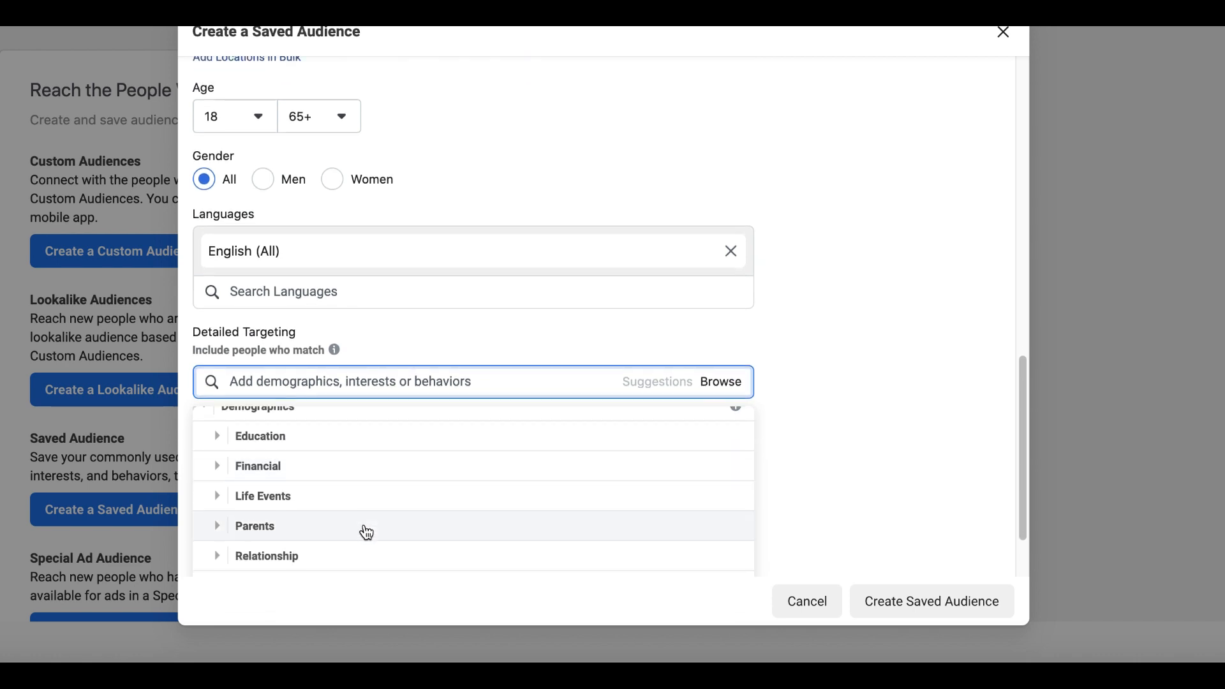
scroll(368, 534, "down", 2)
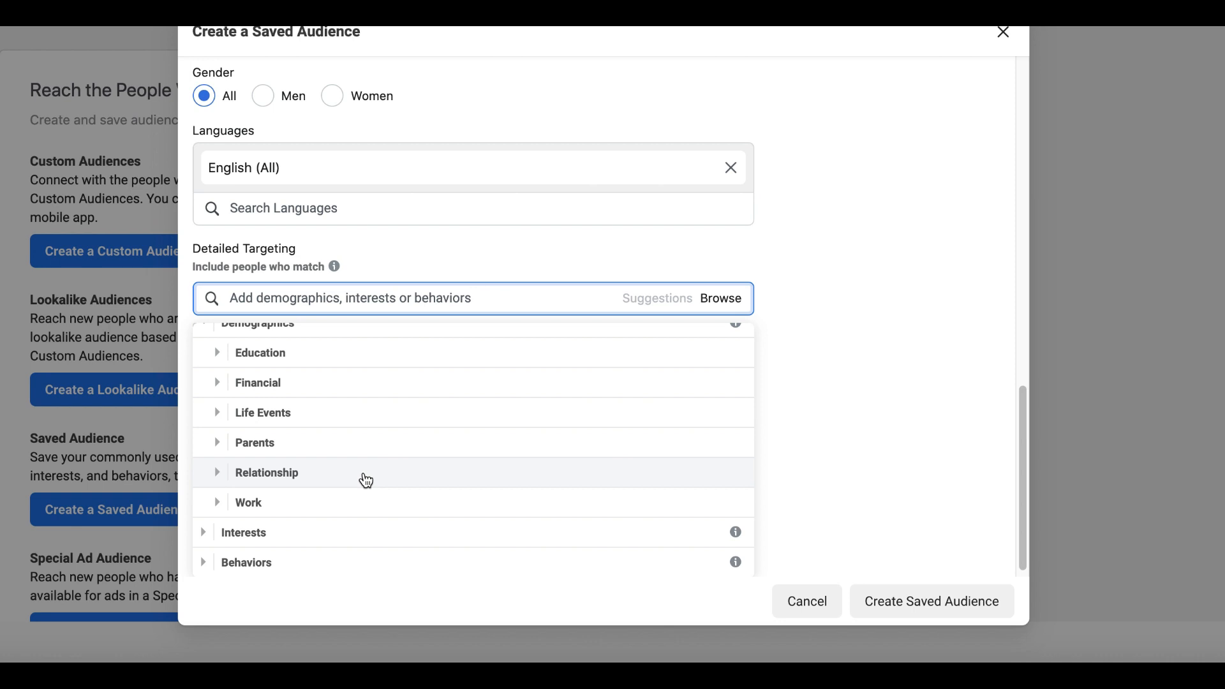
scroll(350, 465, "up", 1)
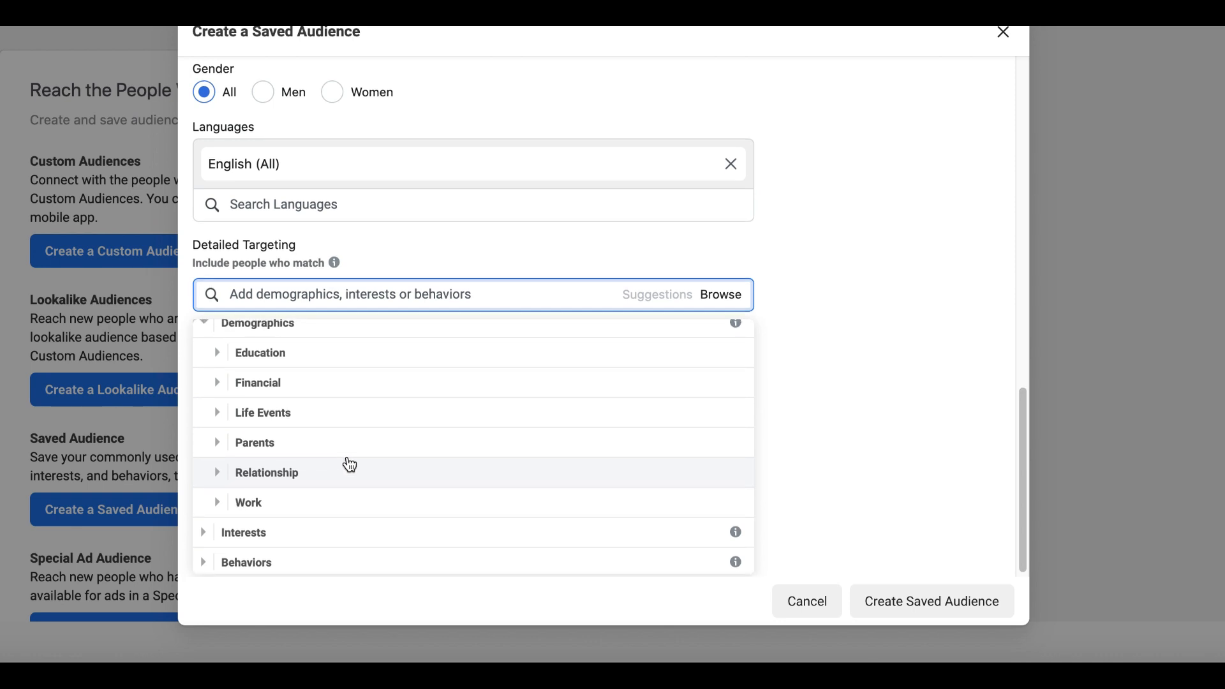
Examine the Education Level options under the Education demographics, including the details of College grad
left_click(219, 359)
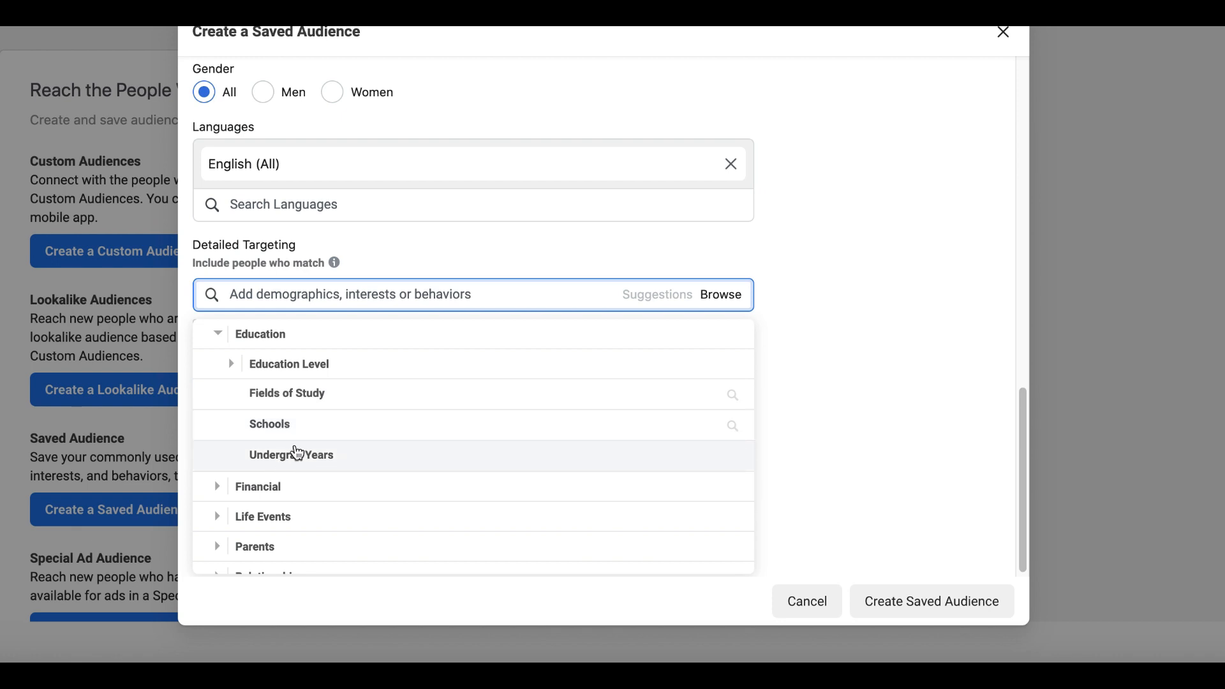
left_click(233, 366)
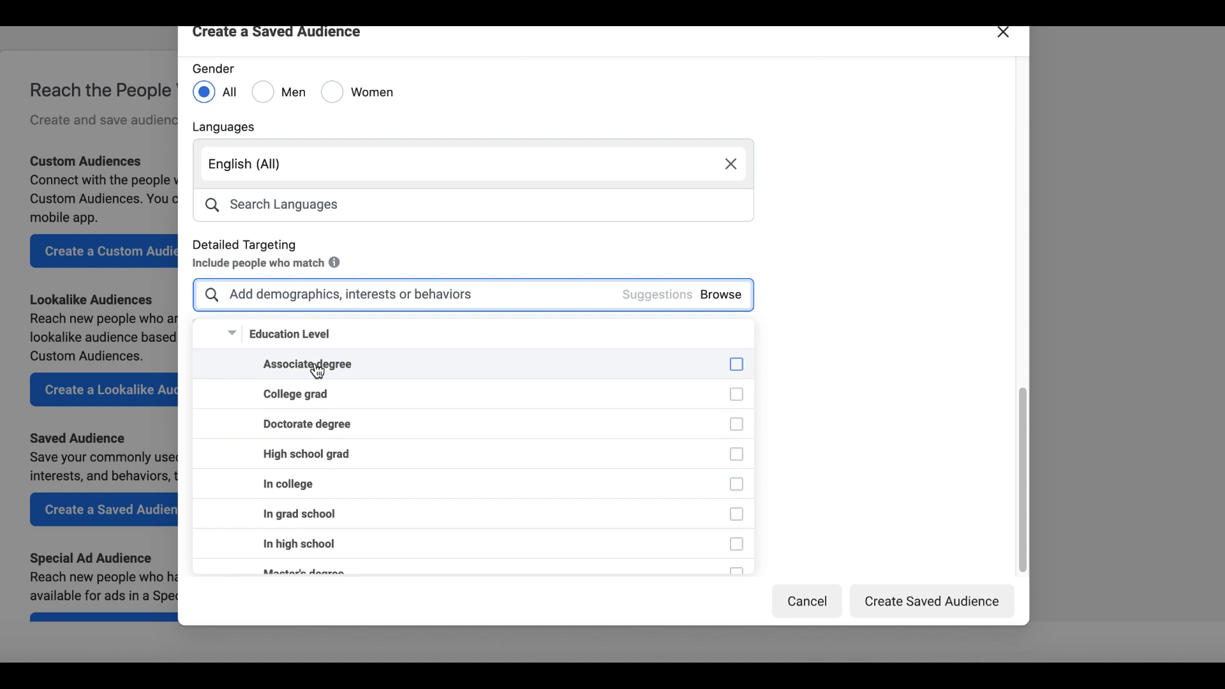
mouse_move(322, 401)
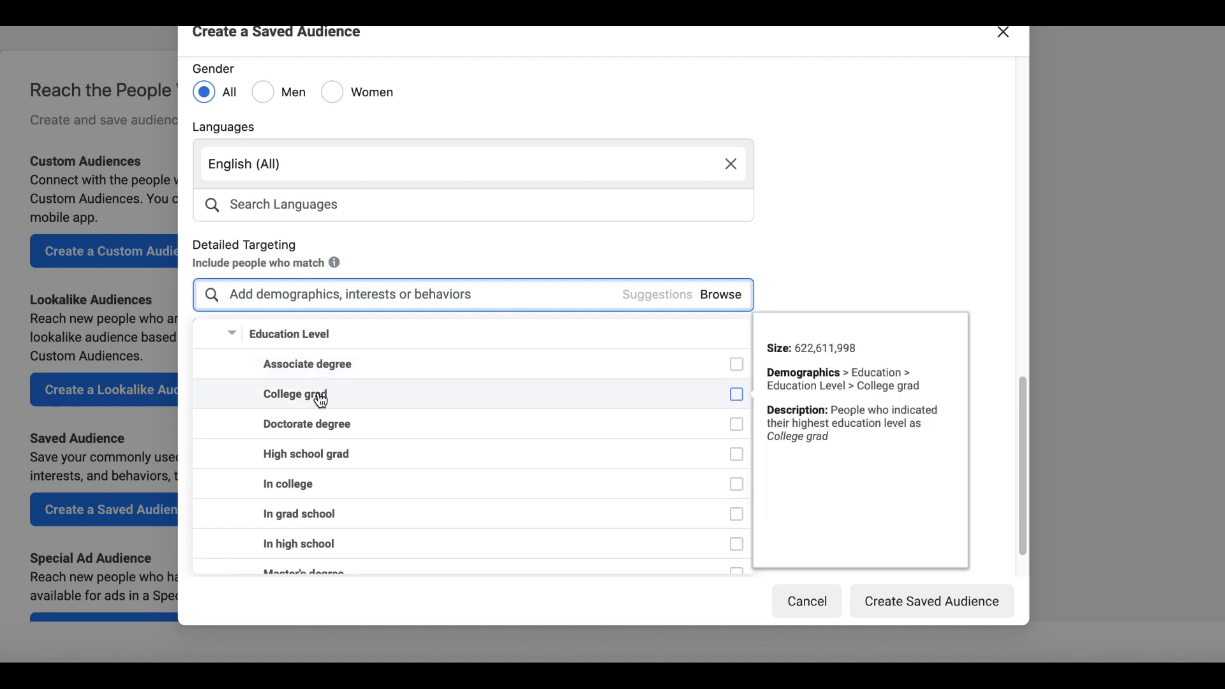
scroll(345, 450, "down", 1)
scroll(345, 449, "down", 2)
scroll(364, 433, "down", 5)
Examine the household income options under the Financial demographics
scroll(361, 438, "down", 4)
left_click(217, 422)
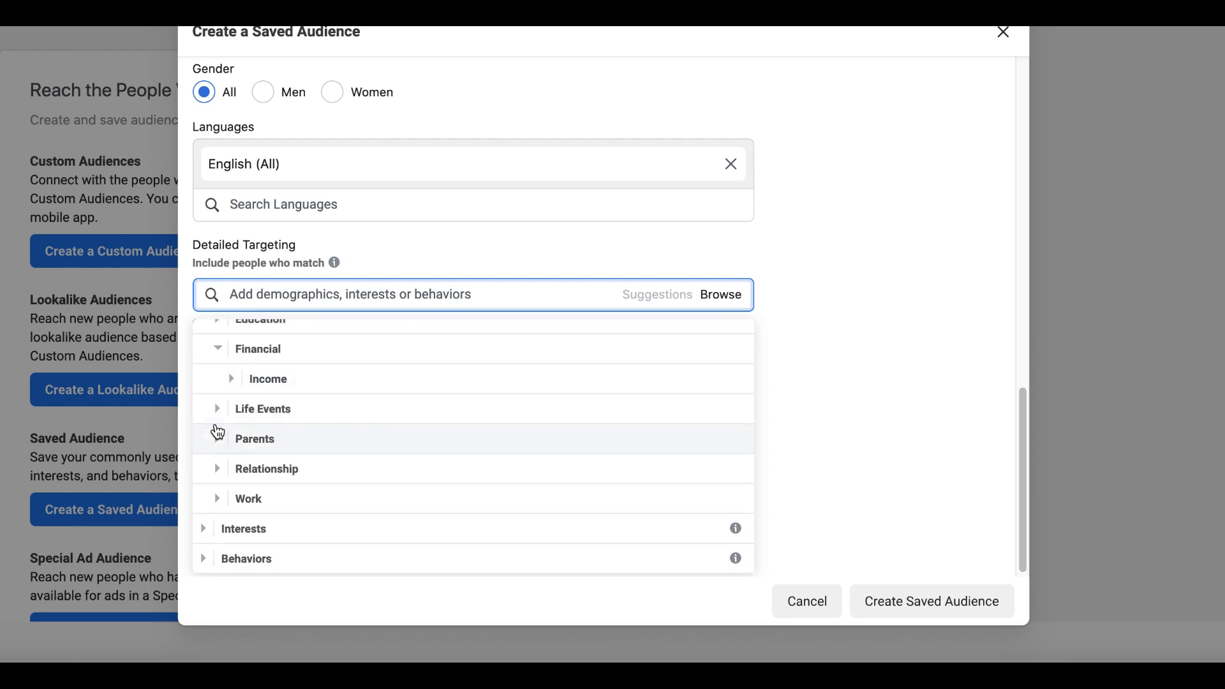
left_click(233, 380)
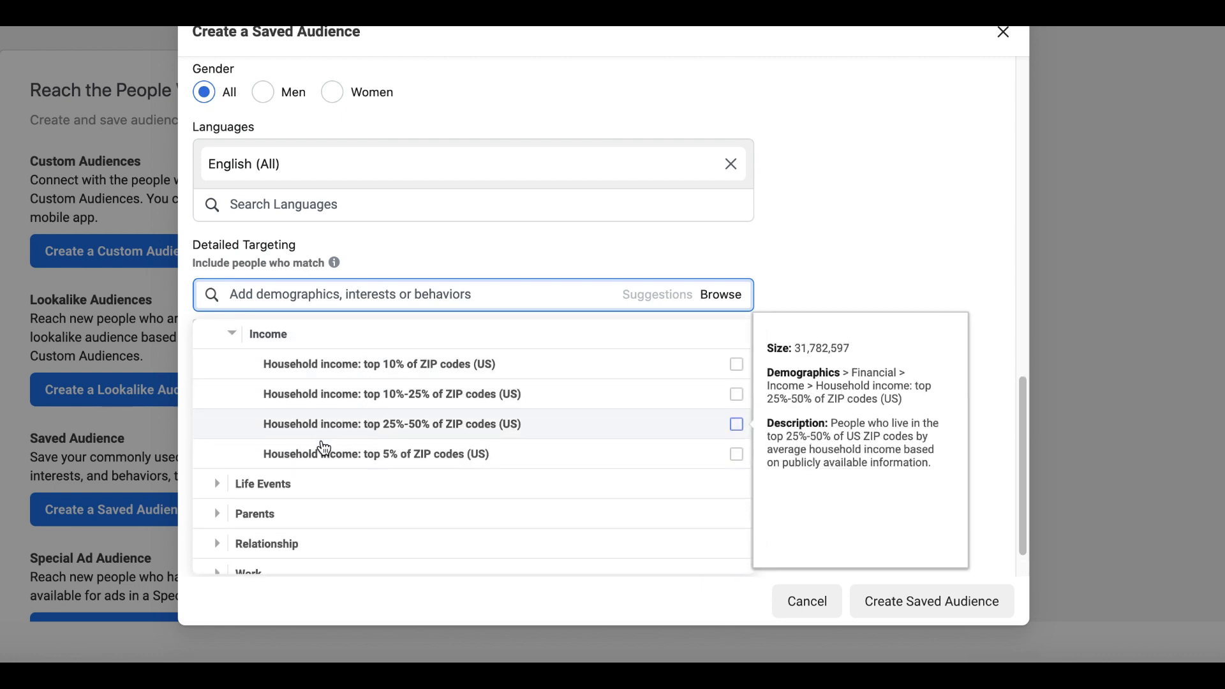
Examine the Life Events demographics, including the Birthday options and the individual birthday months
left_click(220, 488)
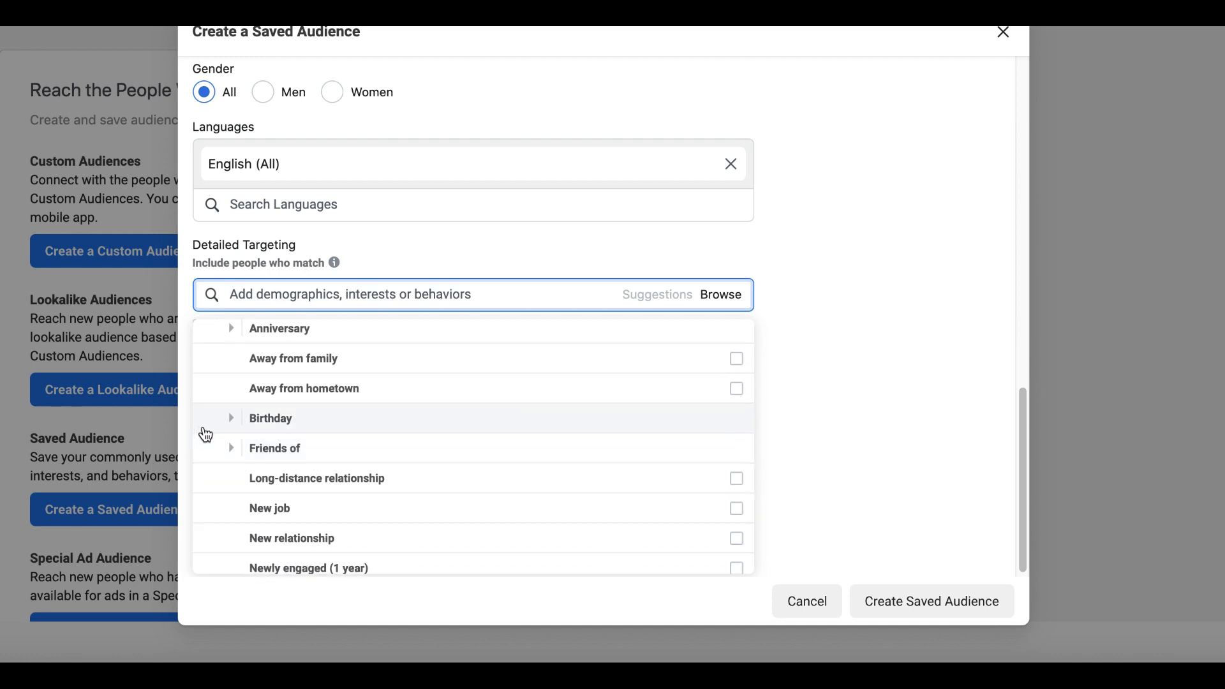
left_click(231, 428)
mouse_move(323, 406)
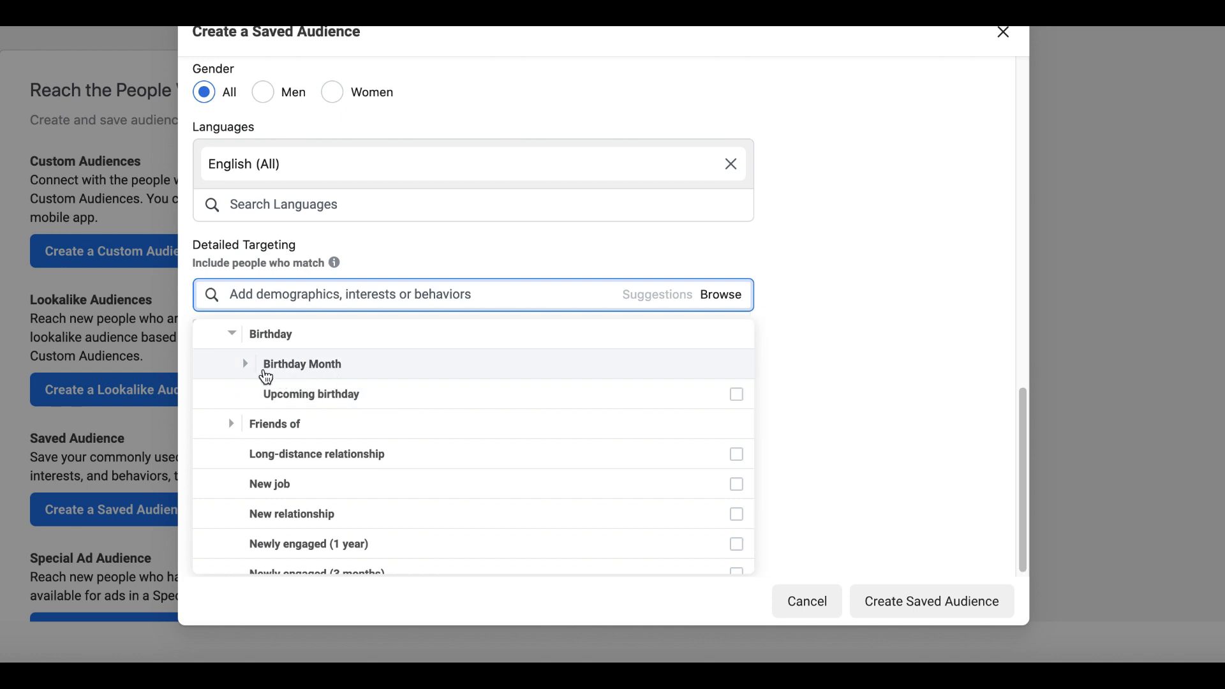
left_click(254, 370)
scroll(356, 453, "down", 3)
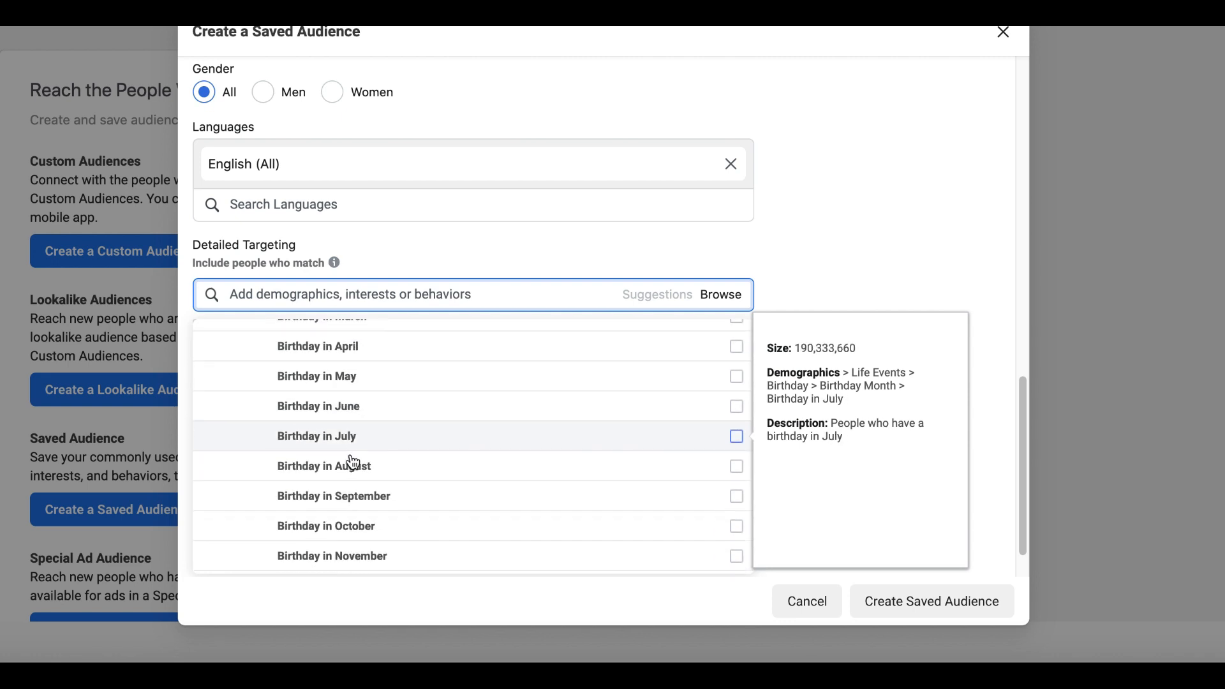
scroll(346, 471, "down", 3)
Examine the Friends of options under Life Events, such as friends of newlyweds and of people with birthdays
left_click(234, 424)
scroll(293, 375, "down", 2)
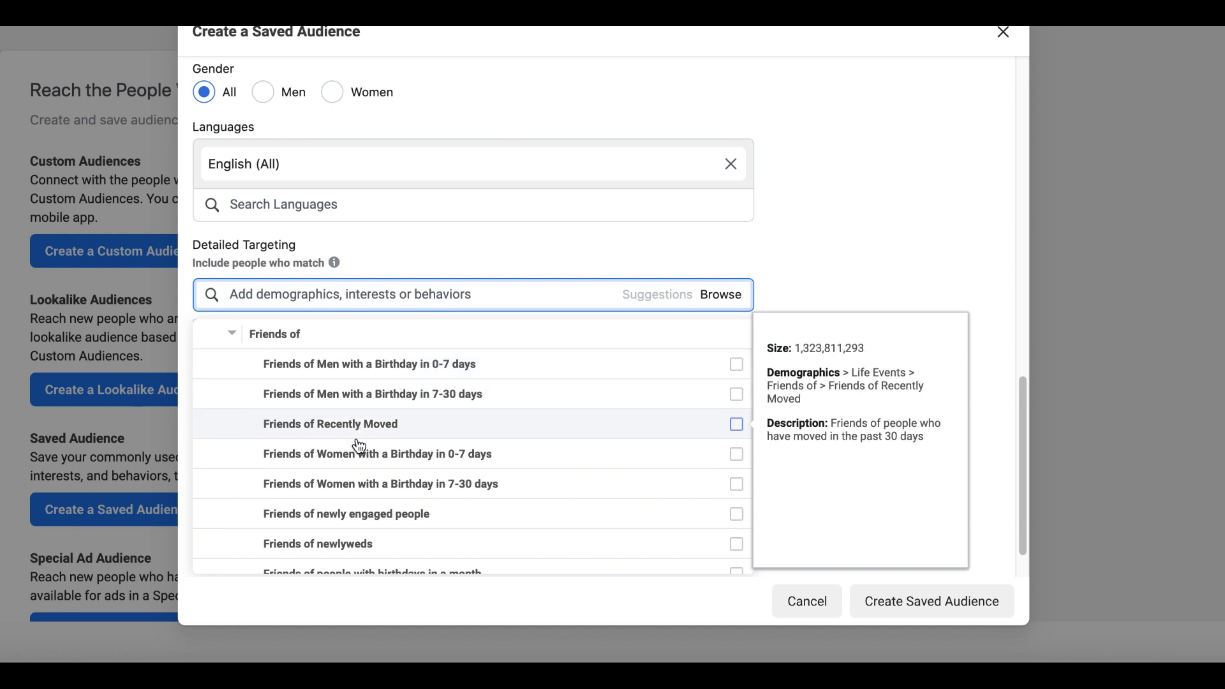
scroll(370, 450, "down", 1)
scroll(360, 453, "down", 4)
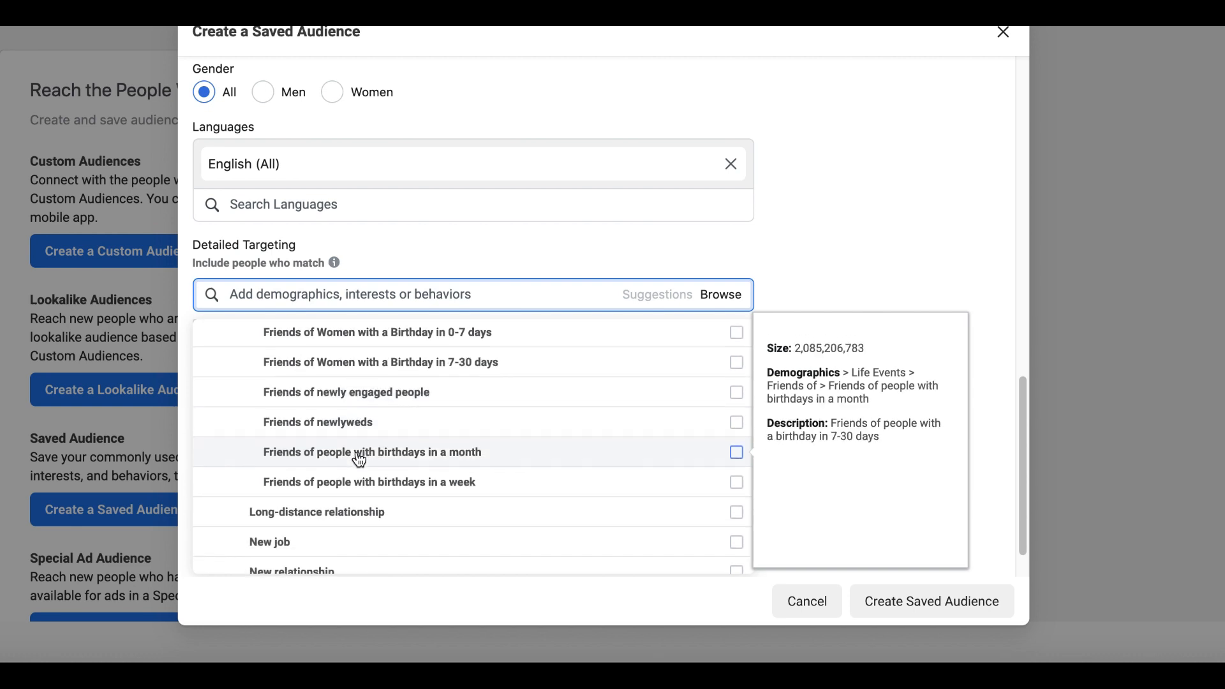
Examine the remaining Life Events options, from Long-distance relationship through the newly engaged and newlywed entries to Recently moved
scroll(361, 461, "down", 1)
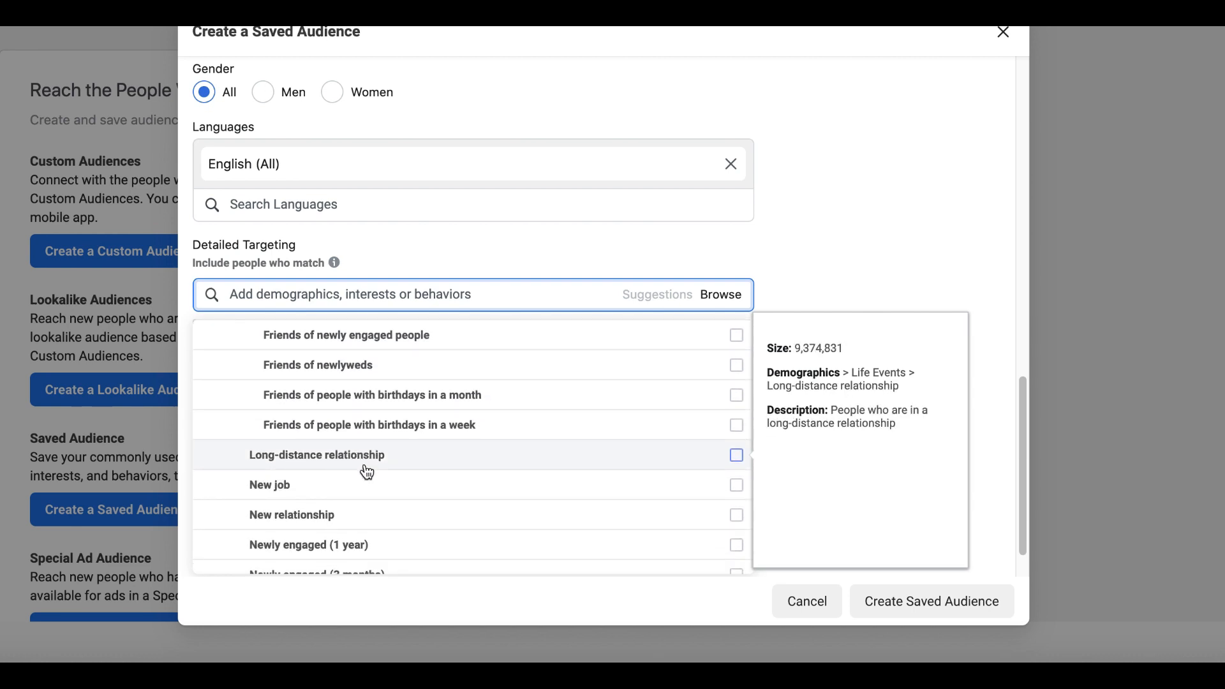
scroll(365, 476, "down", 1)
scroll(367, 477, "down", 2)
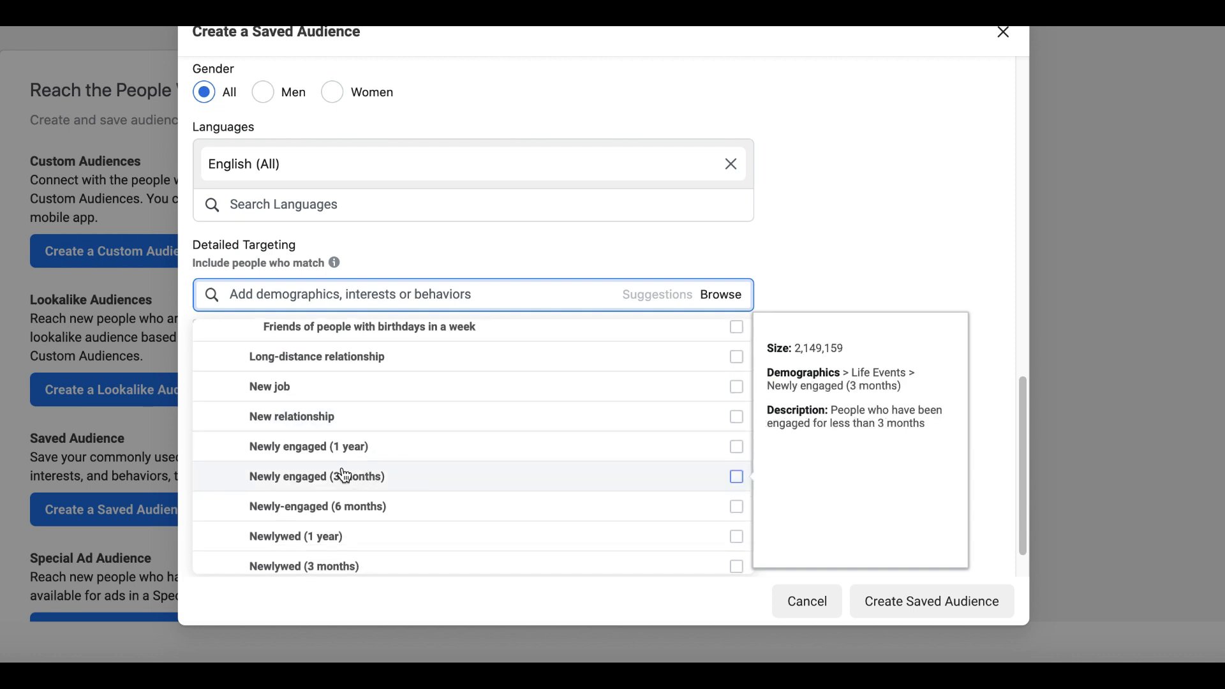
scroll(346, 476, "down", 2)
scroll(312, 495, "down", 1)
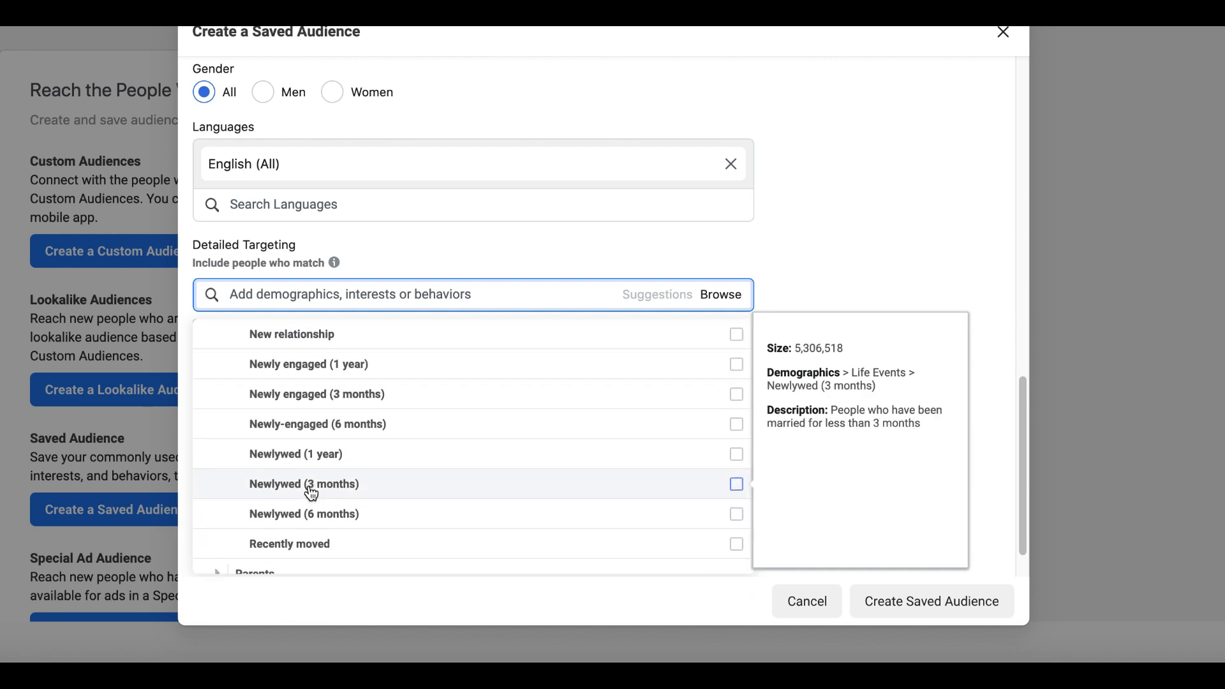
scroll(310, 493, "down", 4)
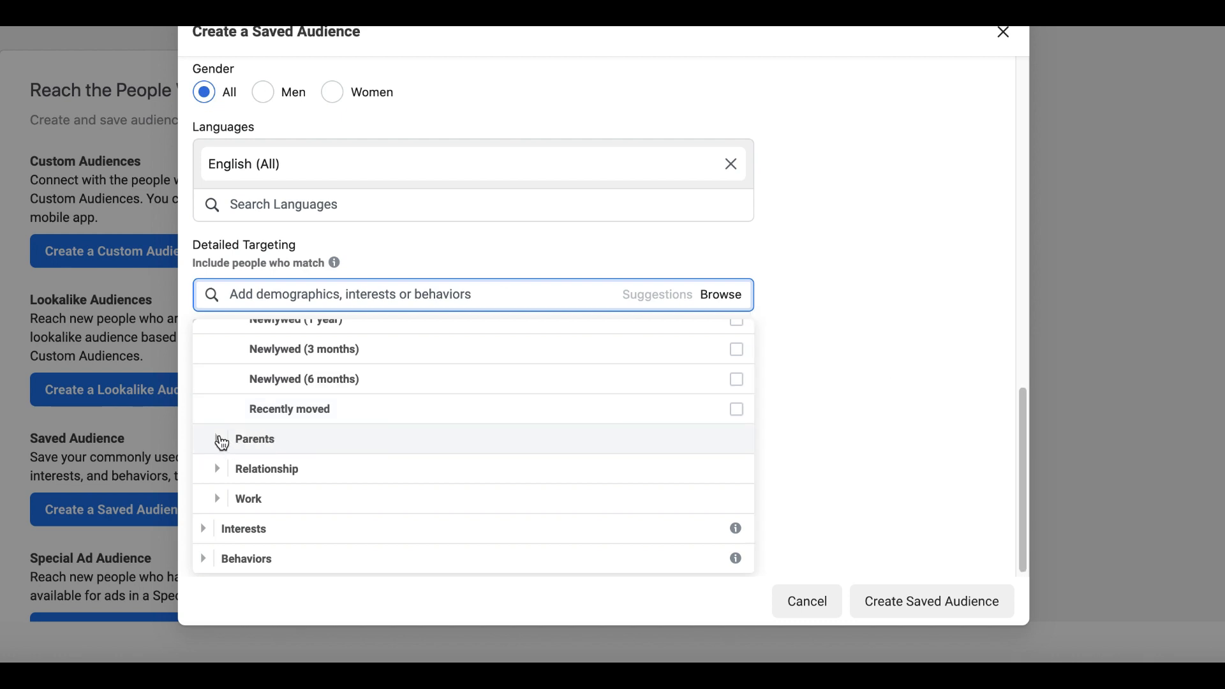
Examine the All Parents options under the Parents demographics, covering the different age groups of children
left_click(222, 442)
left_click(240, 442)
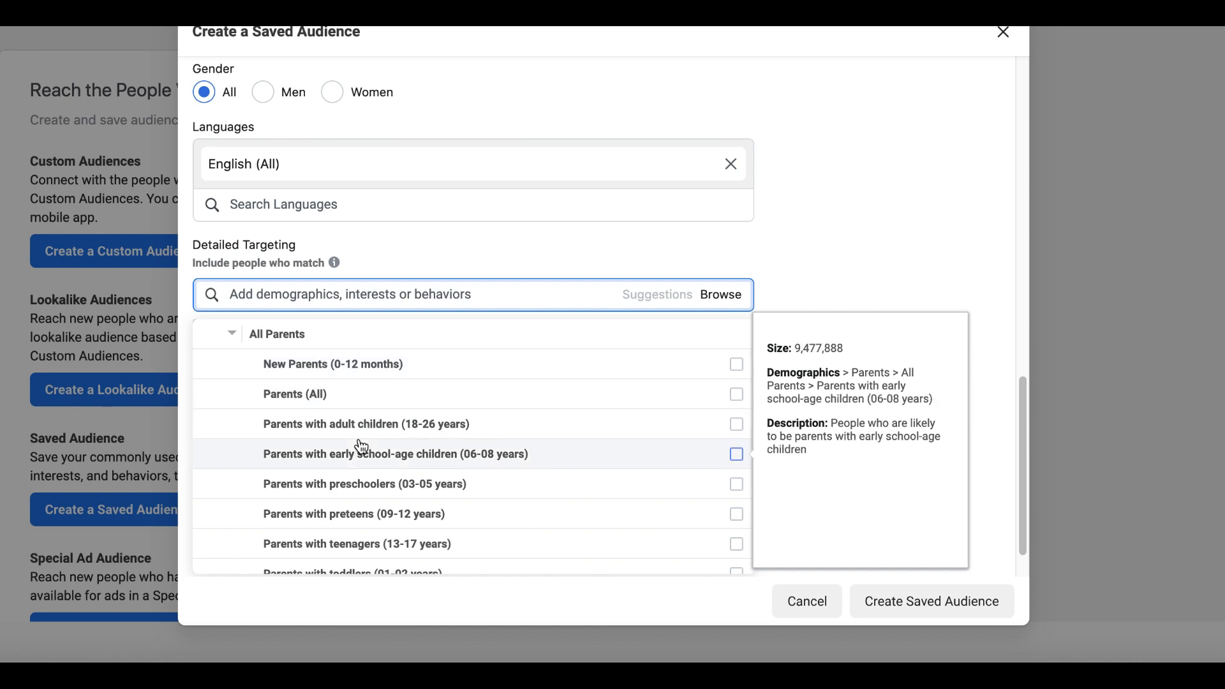
scroll(397, 443, "down", 2)
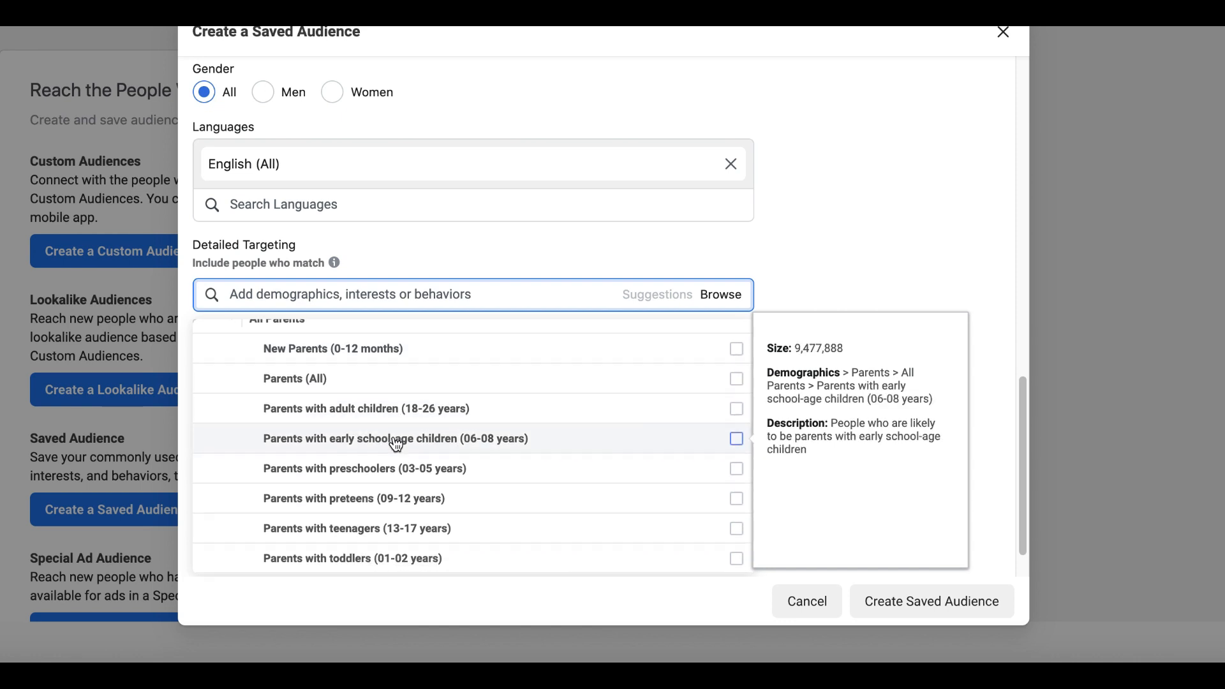
scroll(396, 445, "down", 2)
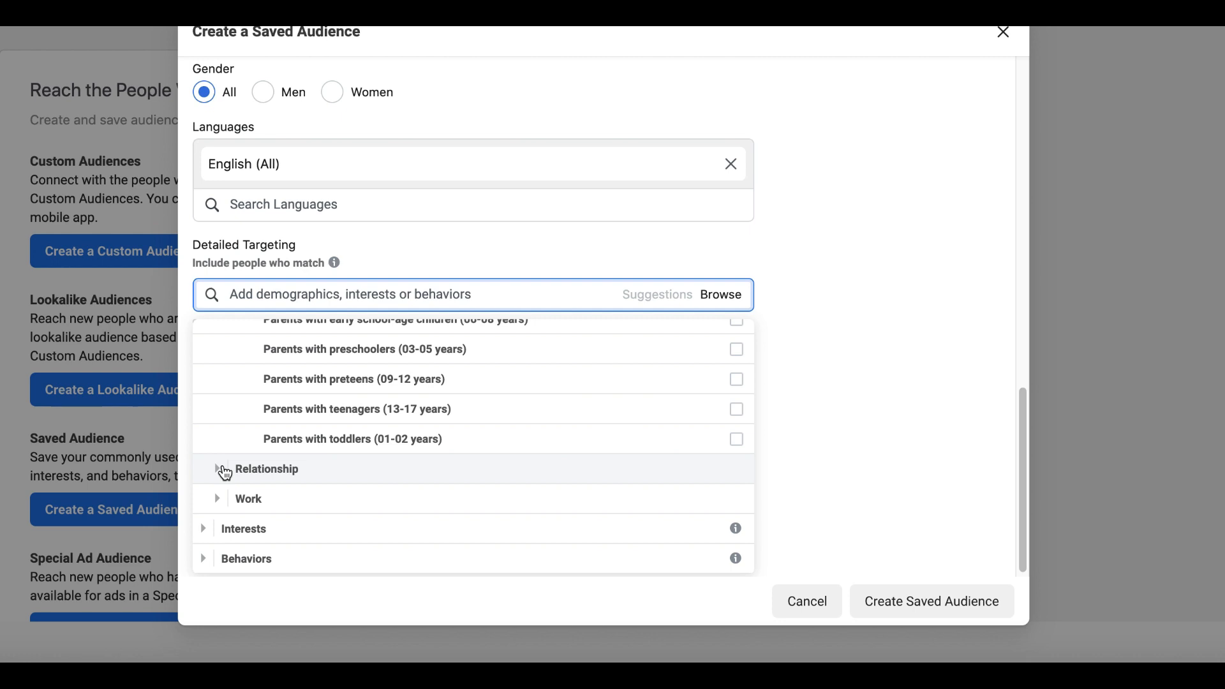
Examine the Relationship Status options under the Relationship demographics, from Civil Union to Widowed
left_click(225, 472)
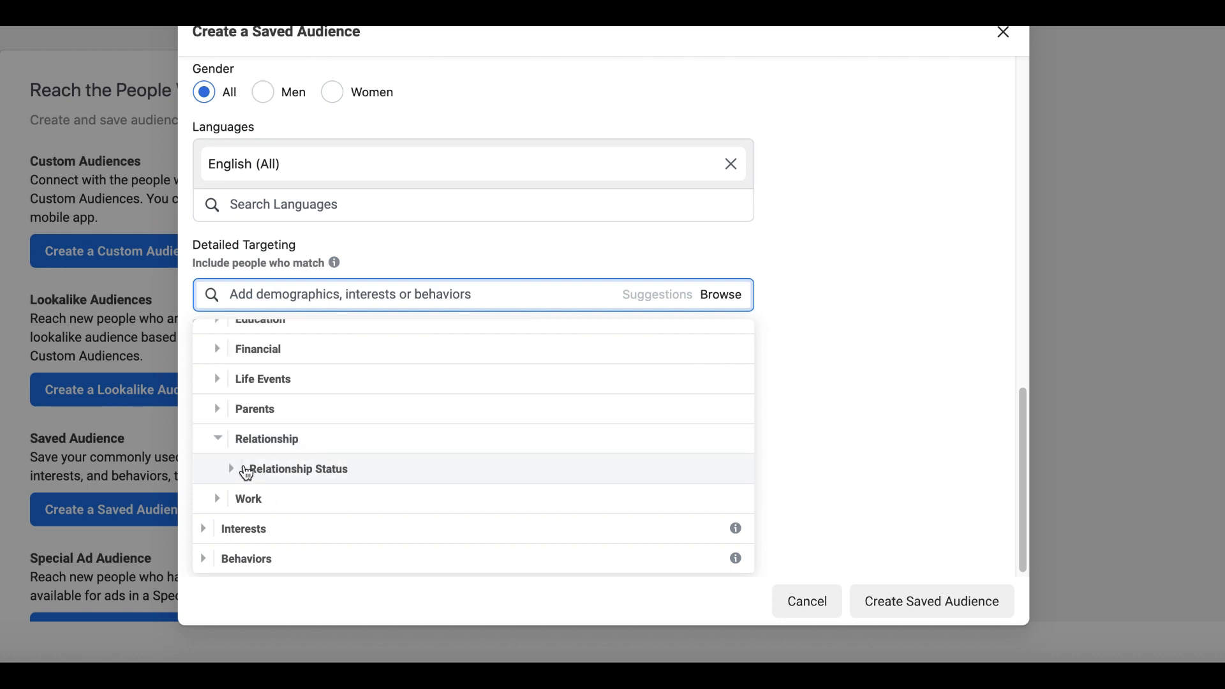
left_click(248, 473)
scroll(353, 402, "down", 3)
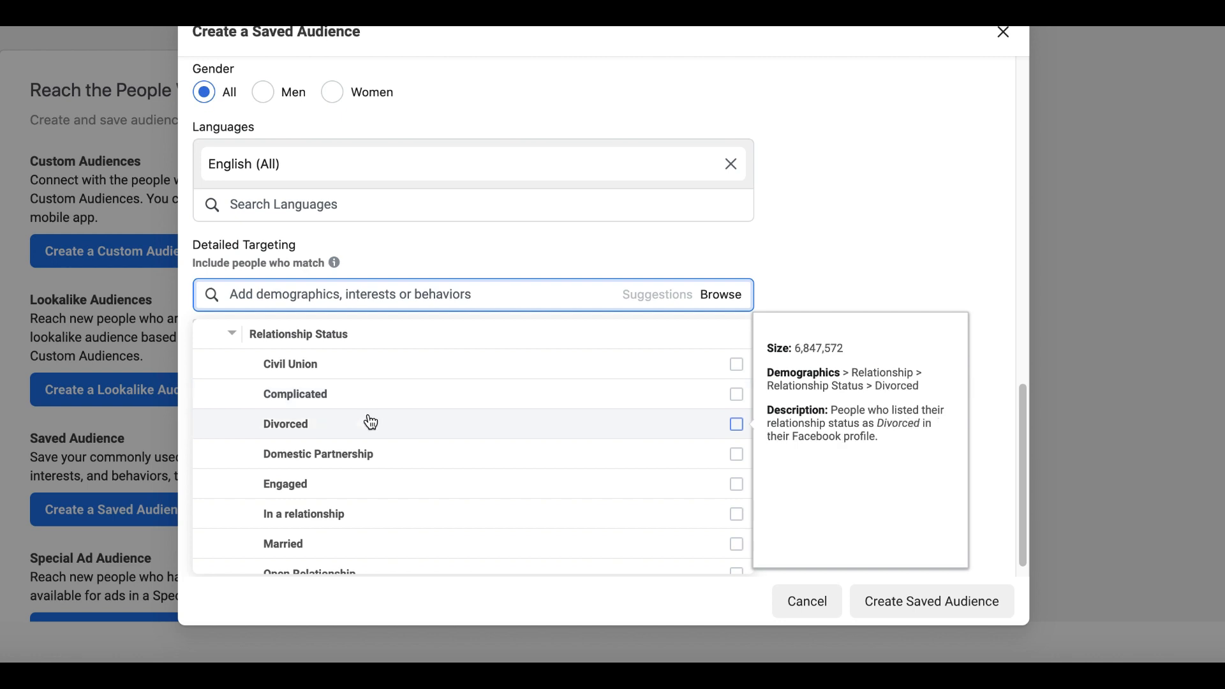
scroll(399, 425, "down", 1)
scroll(399, 439, "down", 2)
scroll(396, 444, "down", 5)
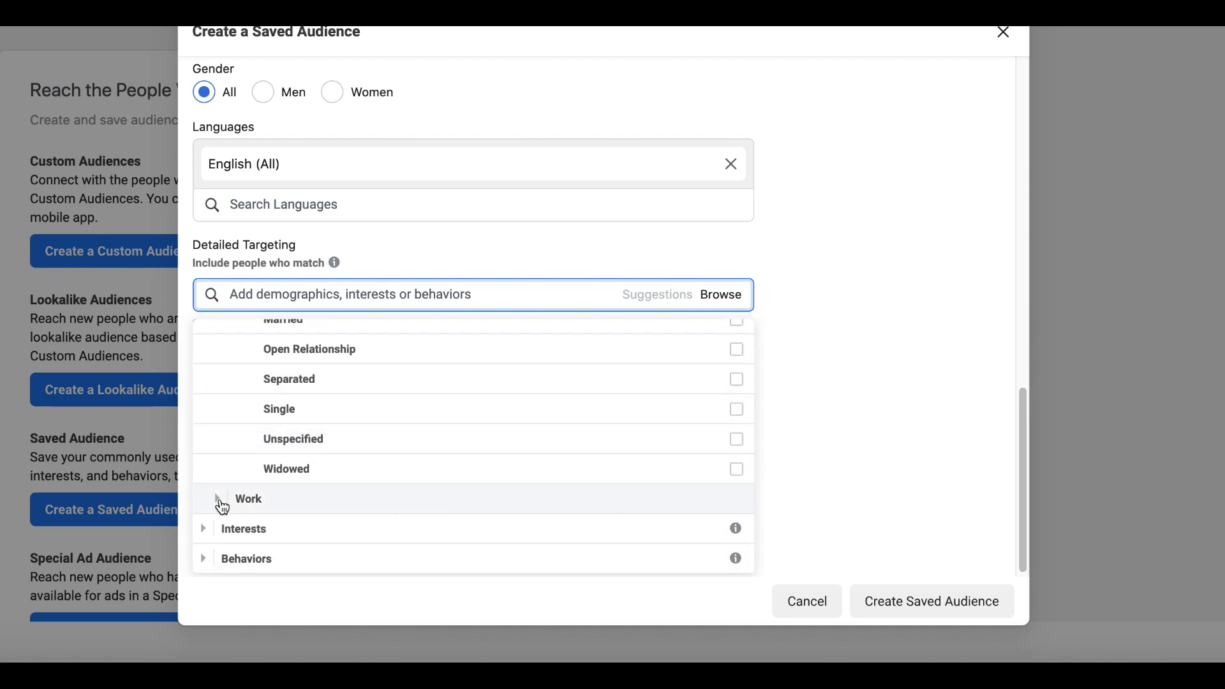
Examine the Work demographics, including the list of Industries from Administrative Services to Veterans (US)
left_click(220, 499)
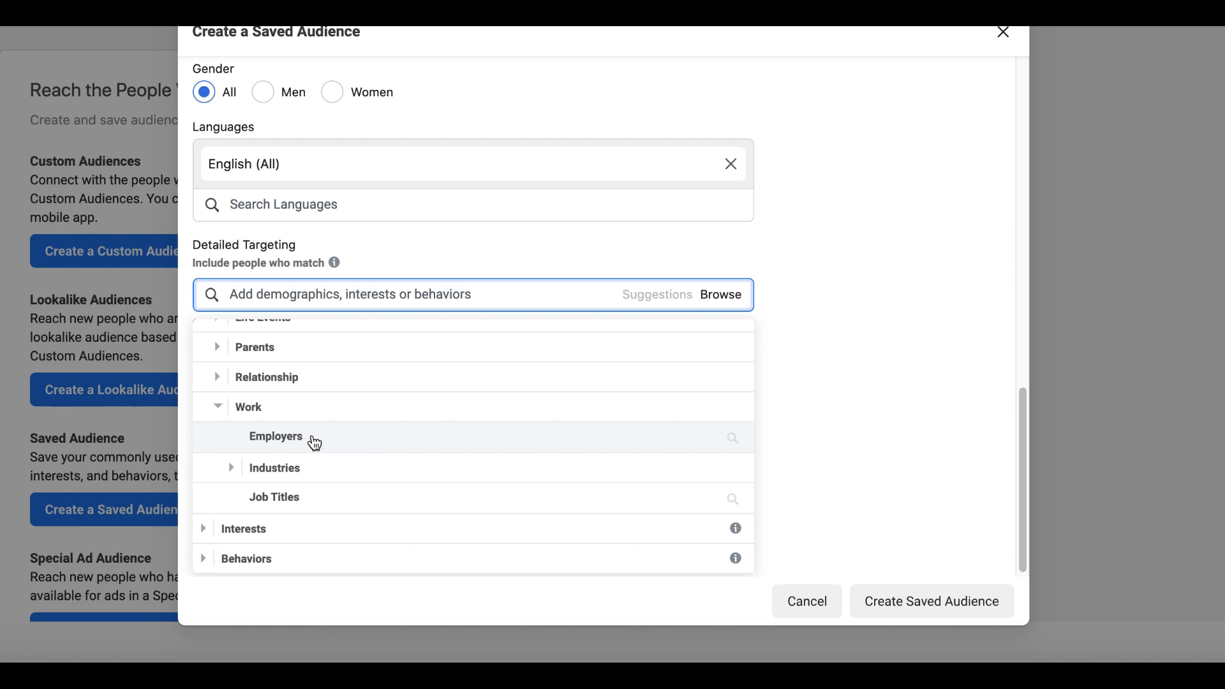
left_click(236, 476)
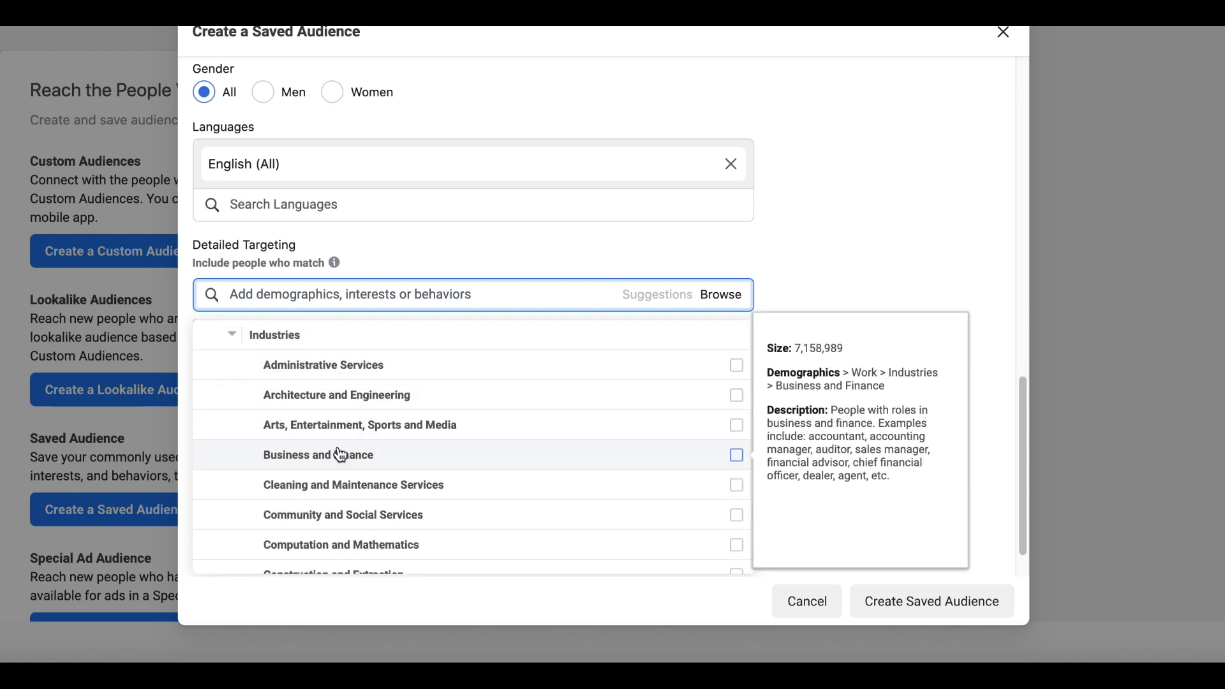
scroll(383, 413, "down", 1)
scroll(384, 417, "down", 5)
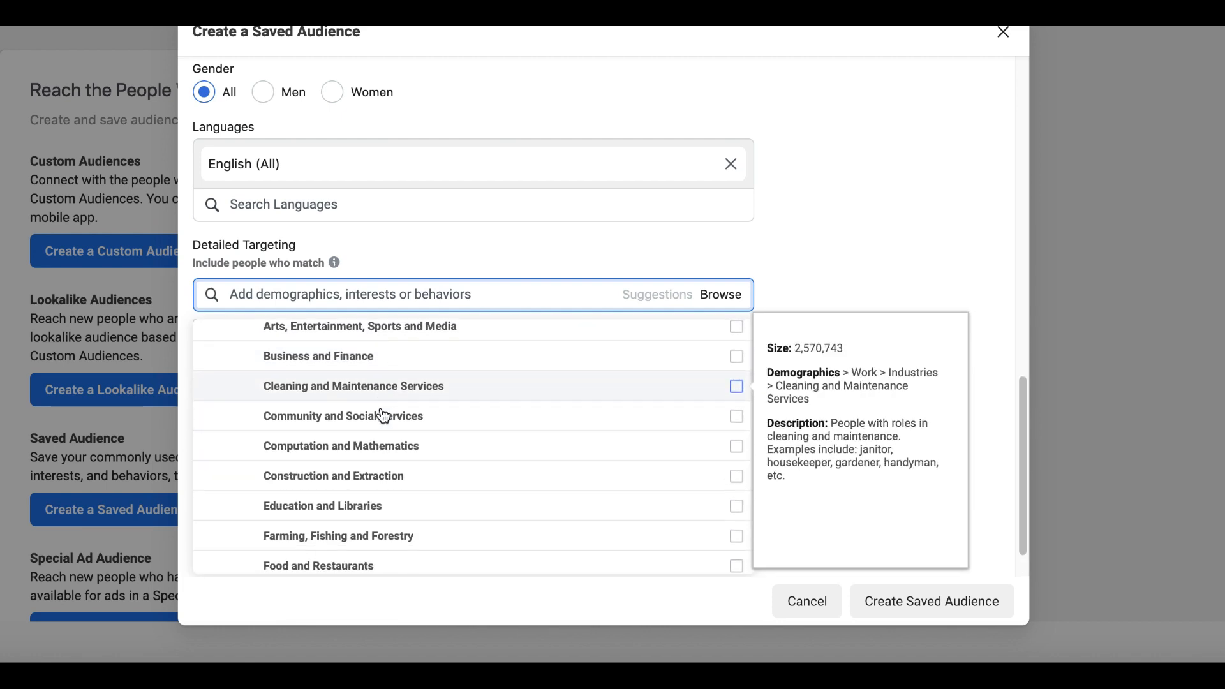
scroll(381, 418, "down", 5)
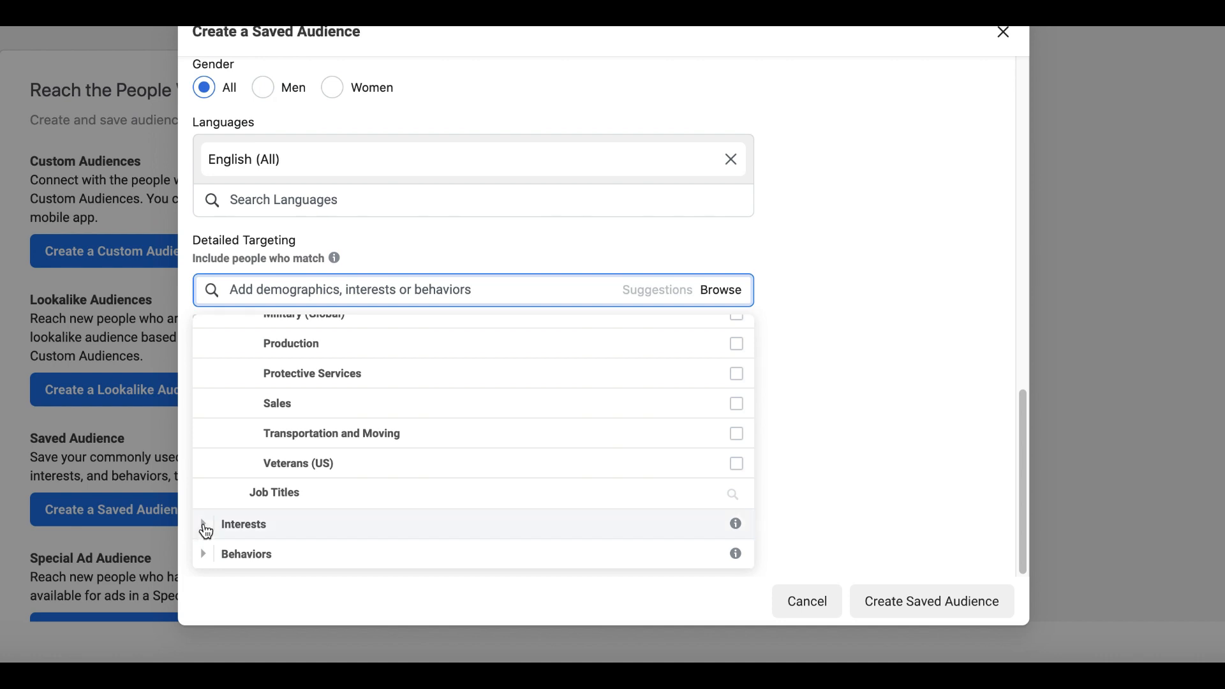
Browse the main categories under Interests, from Business and industry to Technology
left_click(213, 529)
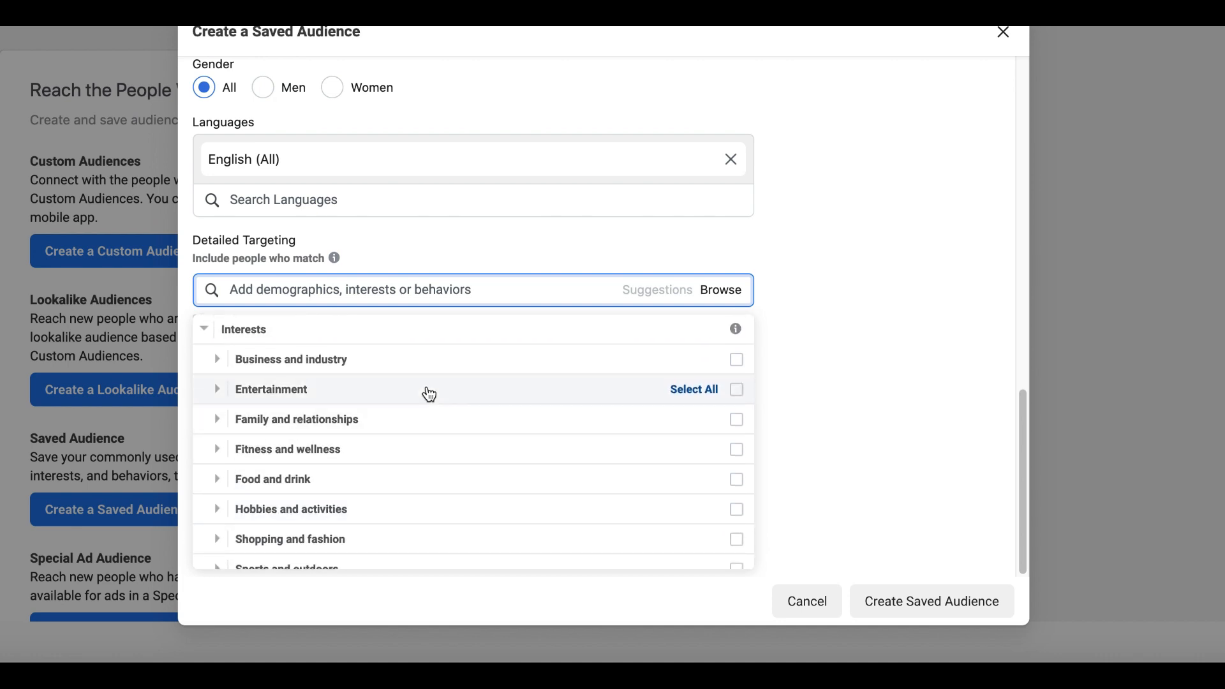
scroll(430, 399, "down", 1)
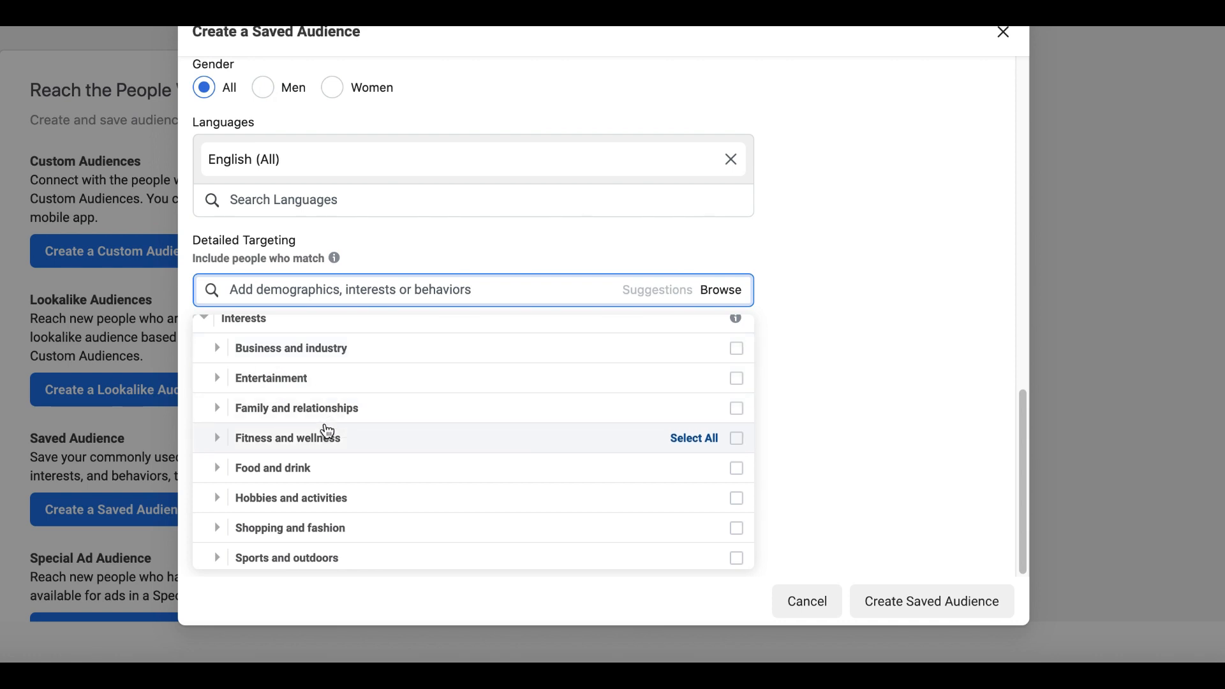
scroll(321, 469, "down", 1)
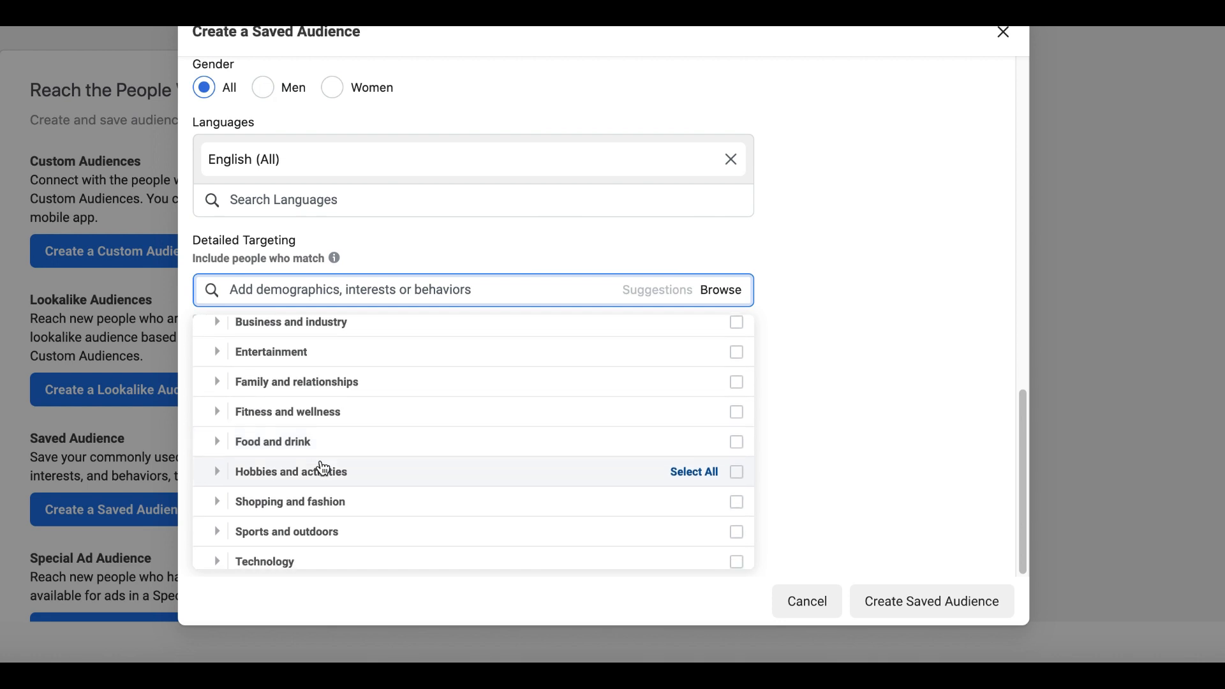
scroll(281, 495, "down", 1)
scroll(277, 495, "up", 2)
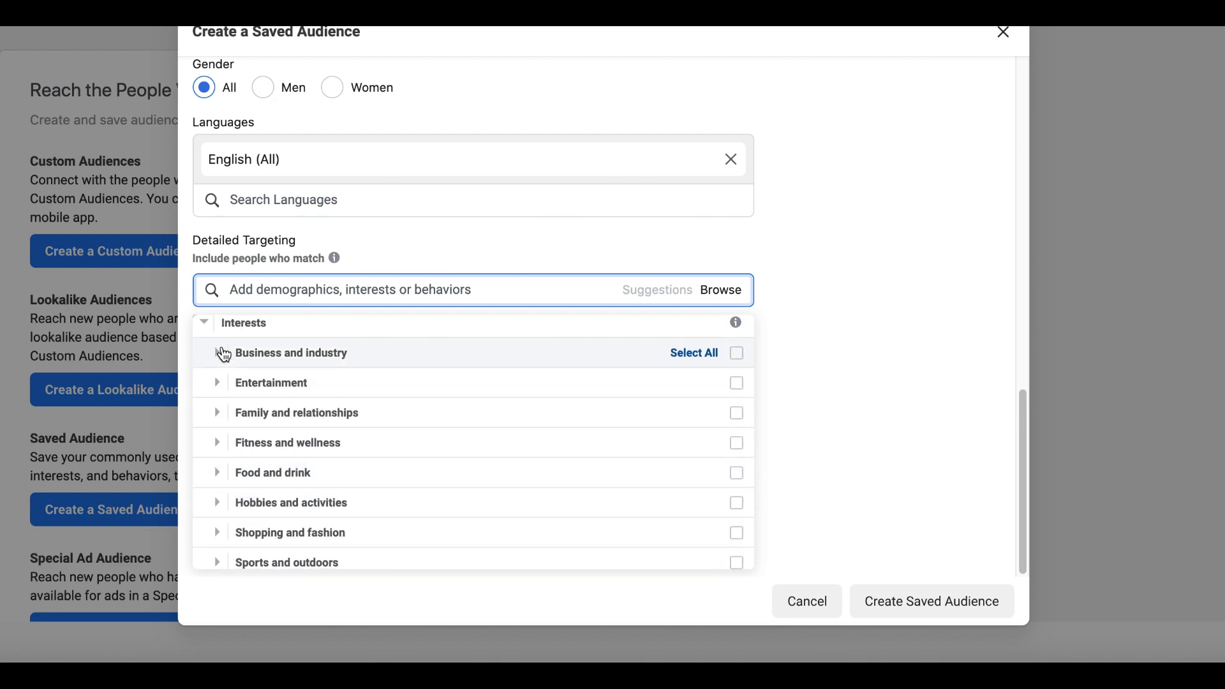
Examine the Business and industry interests, including the investment, online and retail options under Banking
left_click(220, 356)
scroll(223, 364, "down", 1)
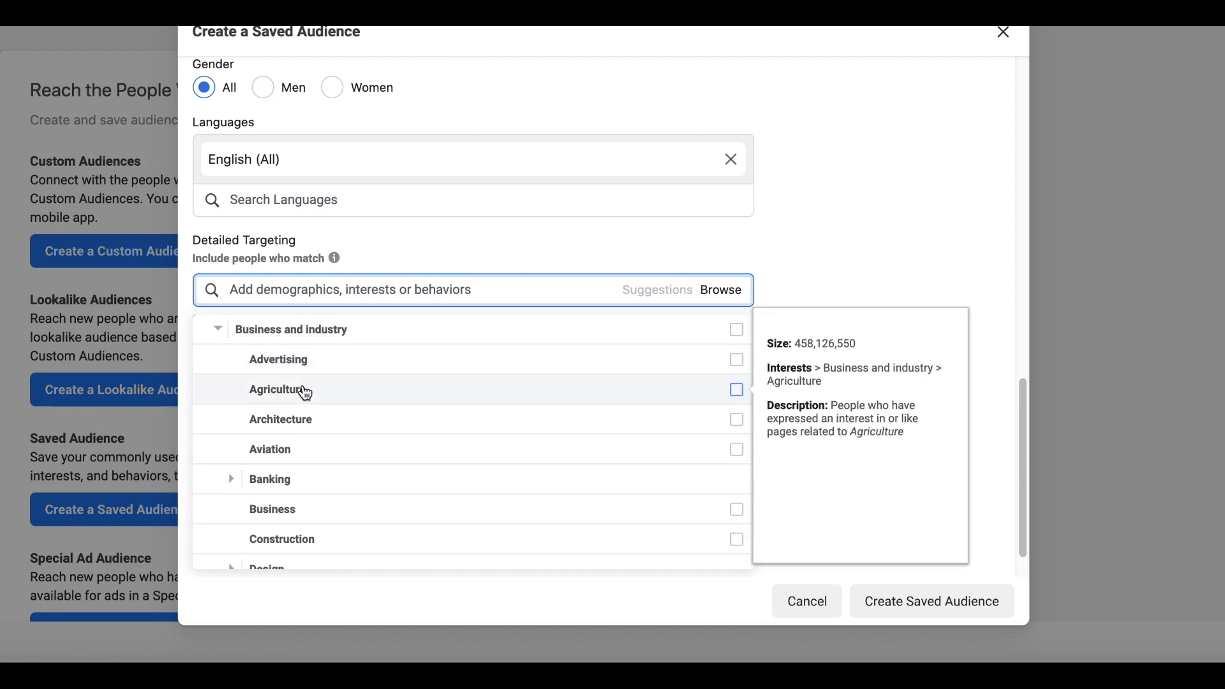
scroll(295, 455, "down", 1)
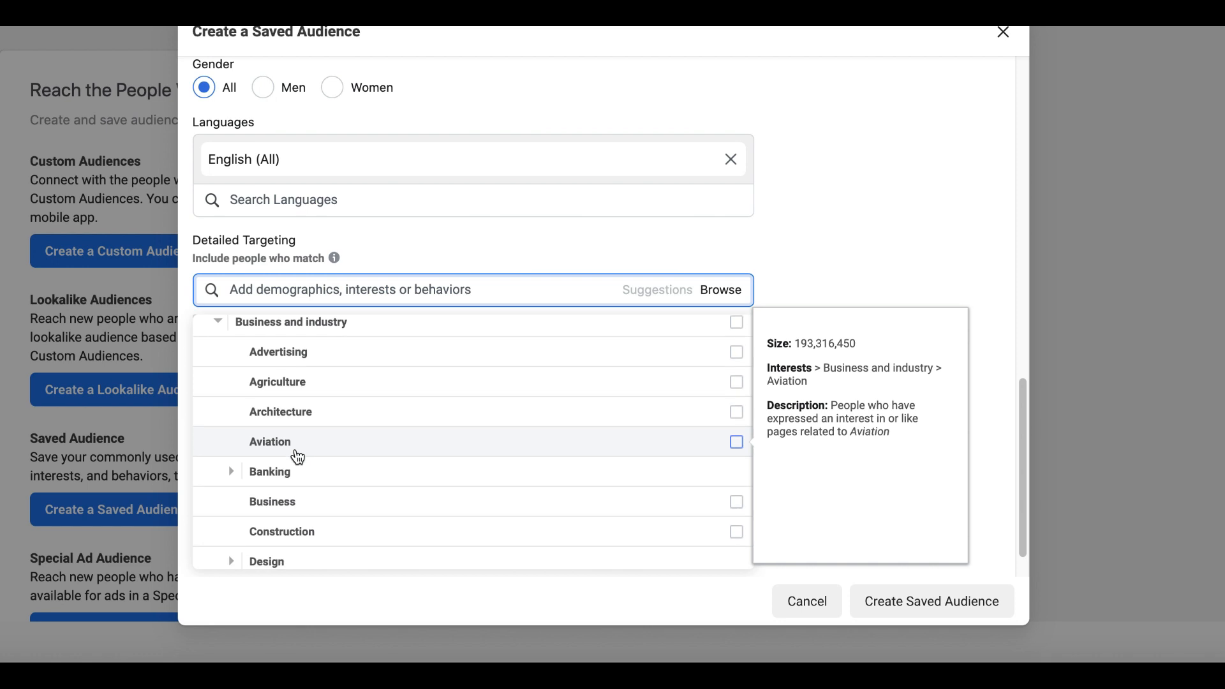
left_click(244, 451)
scroll(268, 422, "down", 3)
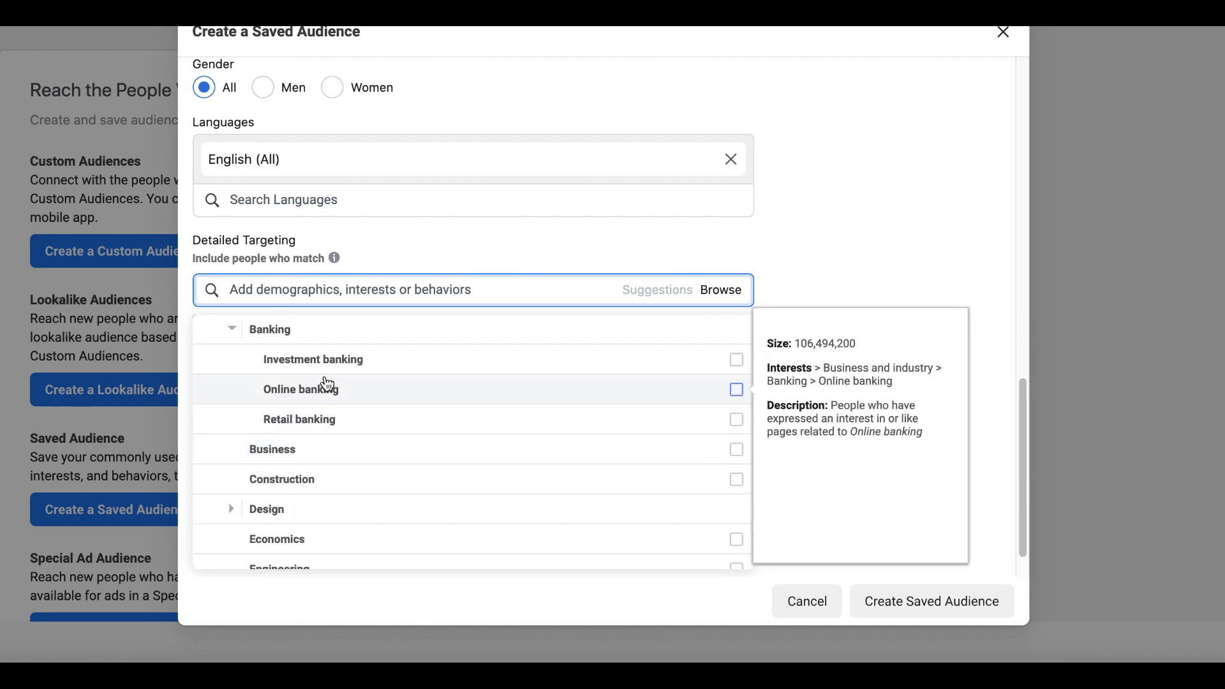
scroll(306, 435, "down", 1)
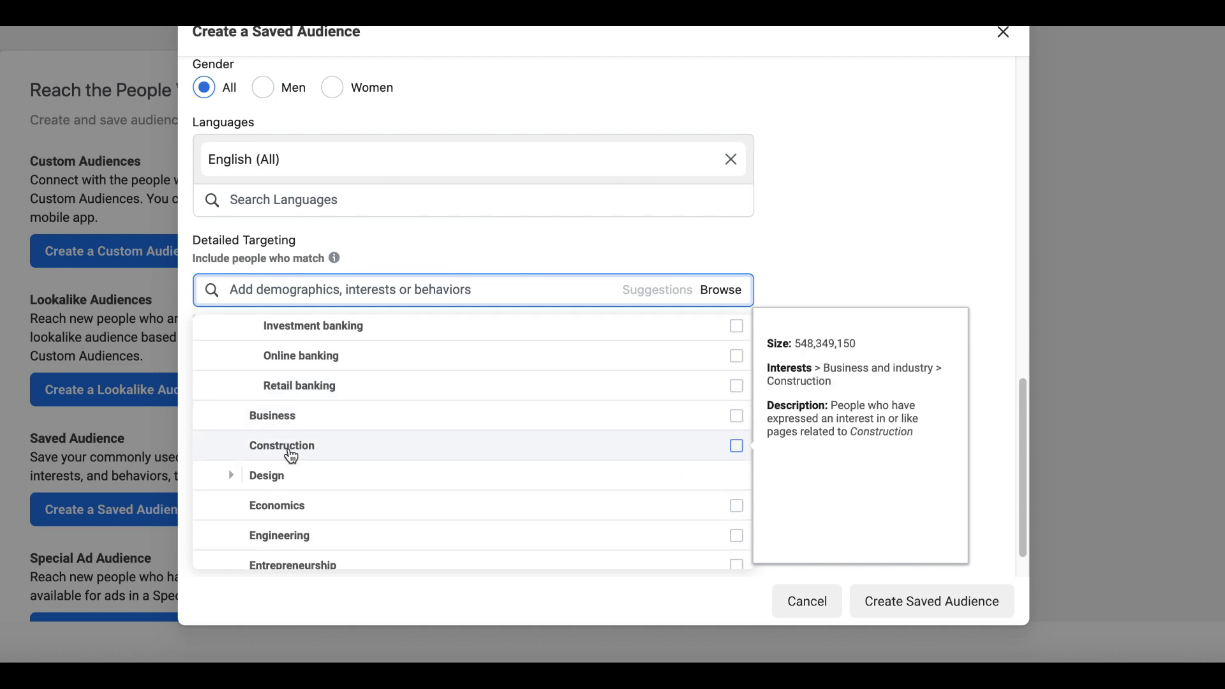
Examine the Design options under Business and industry and the interests listed below them, such as Engineering and Marketing
scroll(291, 455, "down", 3)
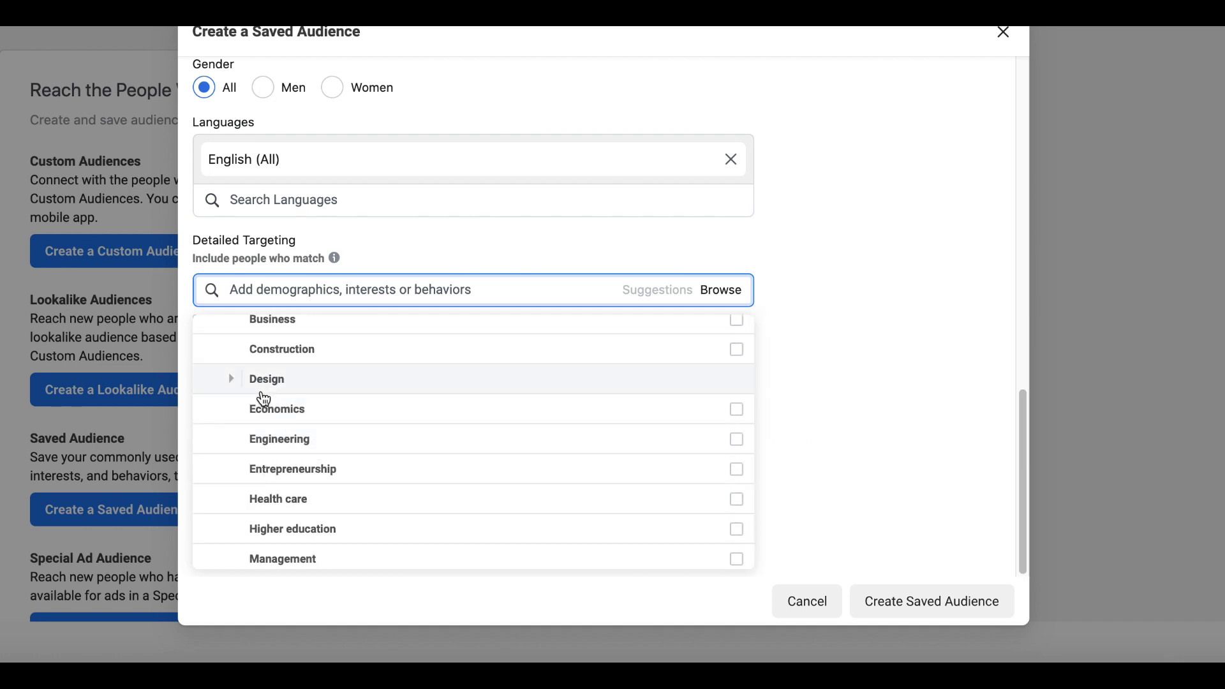
left_click(242, 391)
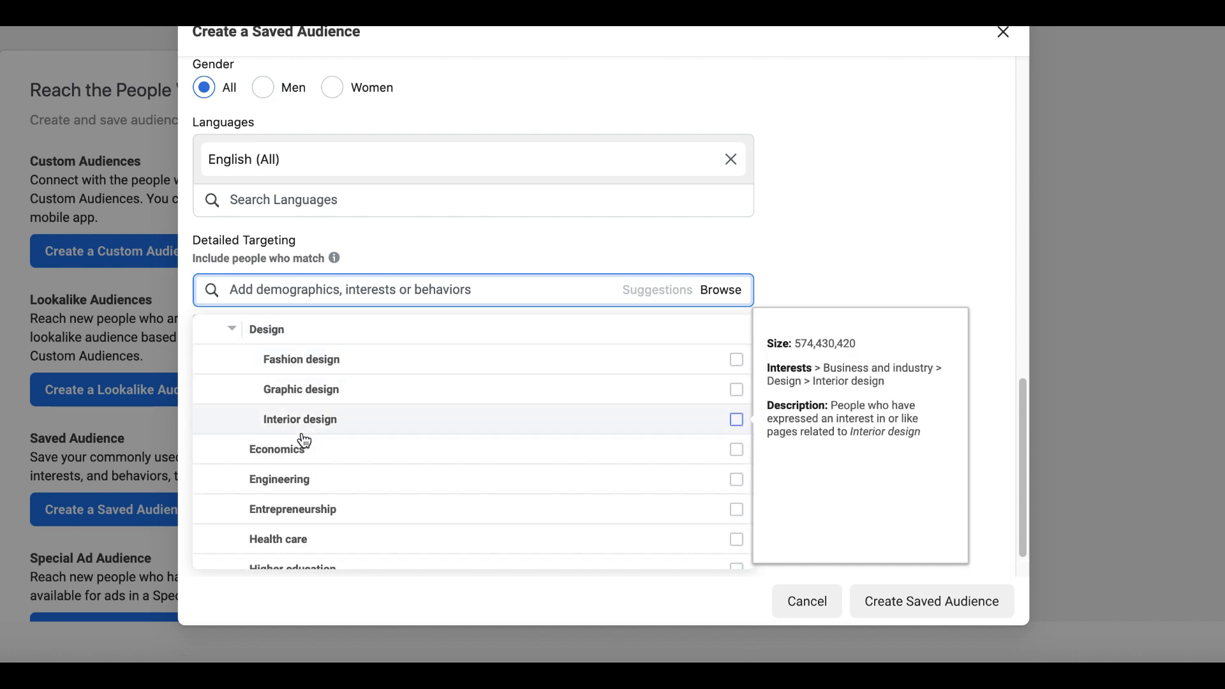
scroll(300, 445, "down", 2)
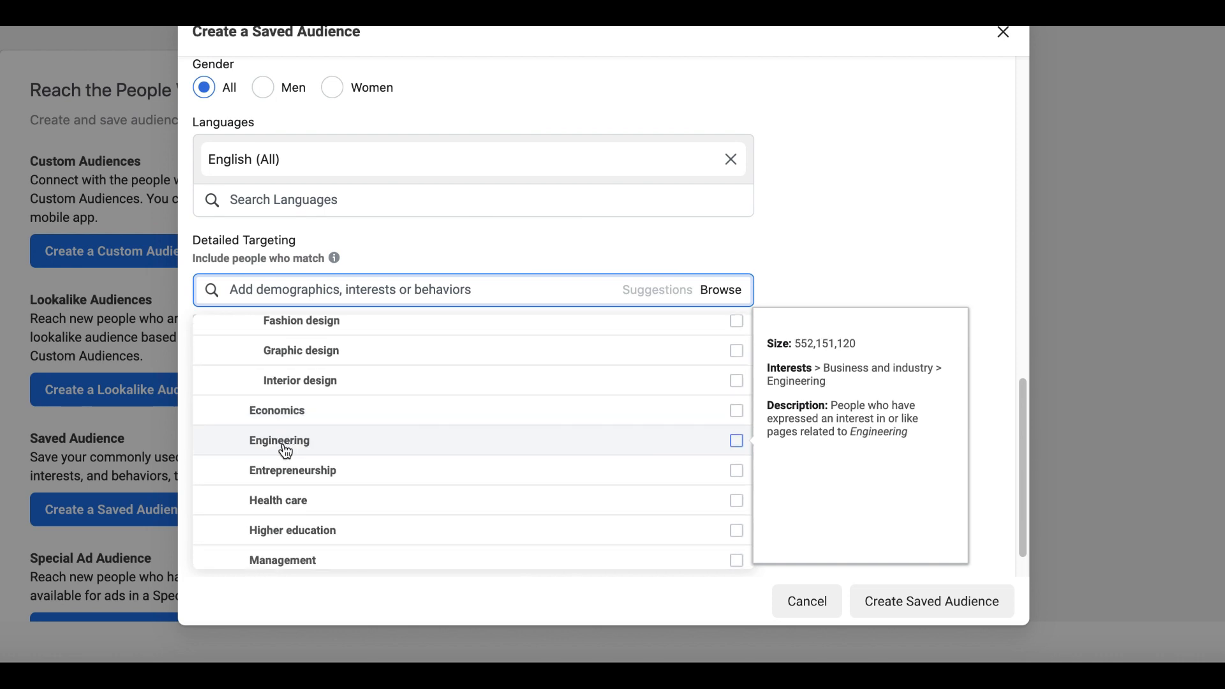
scroll(296, 465, "down", 2)
scroll(292, 470, "down", 6)
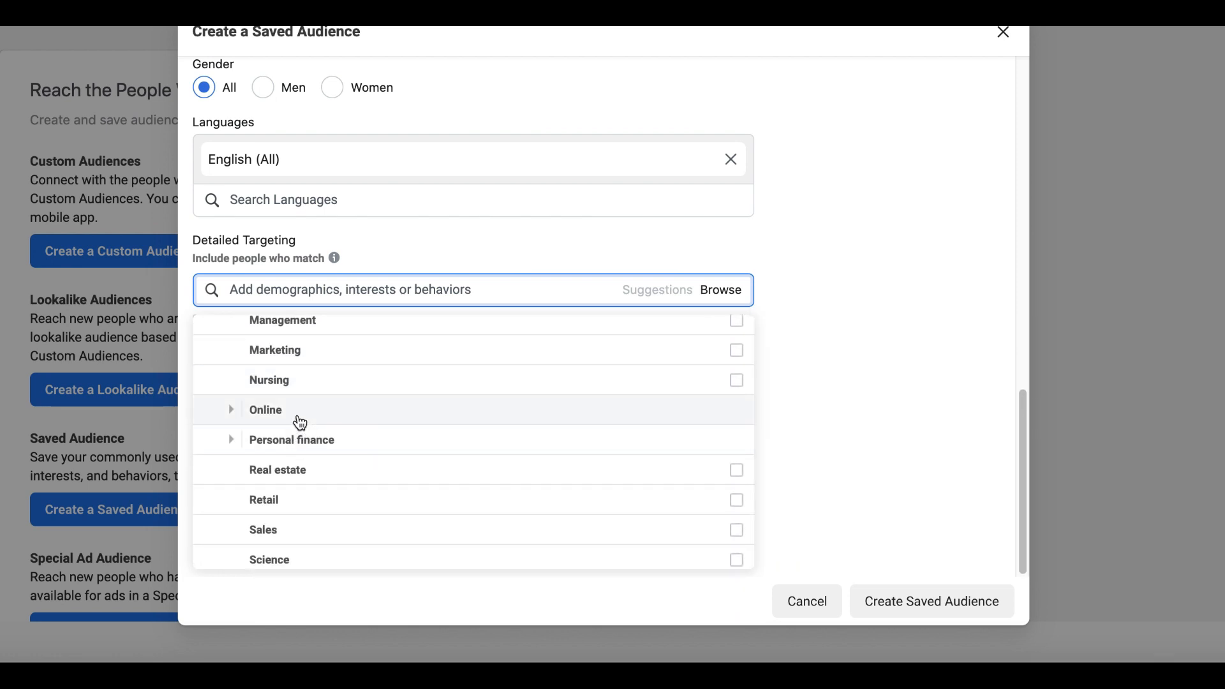
Examine the Online options under Business and industry, from Digital marketing to Web hosting
left_click(239, 415)
scroll(268, 402, "down", 1)
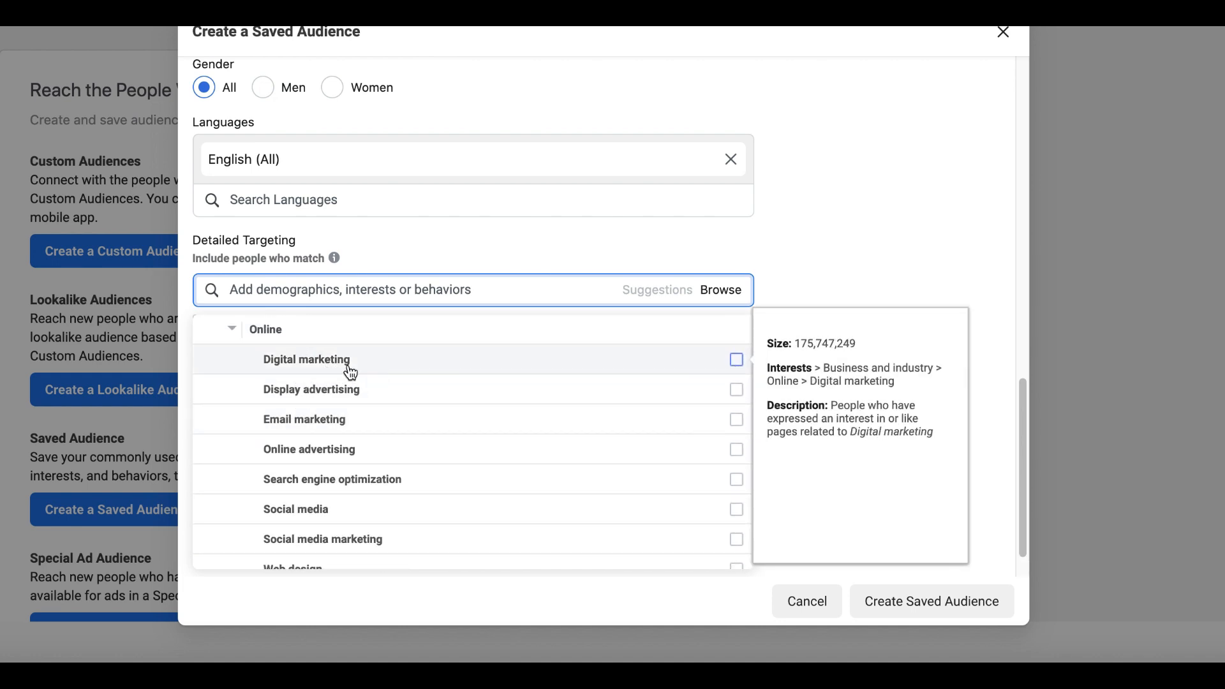
scroll(352, 430, "down", 1)
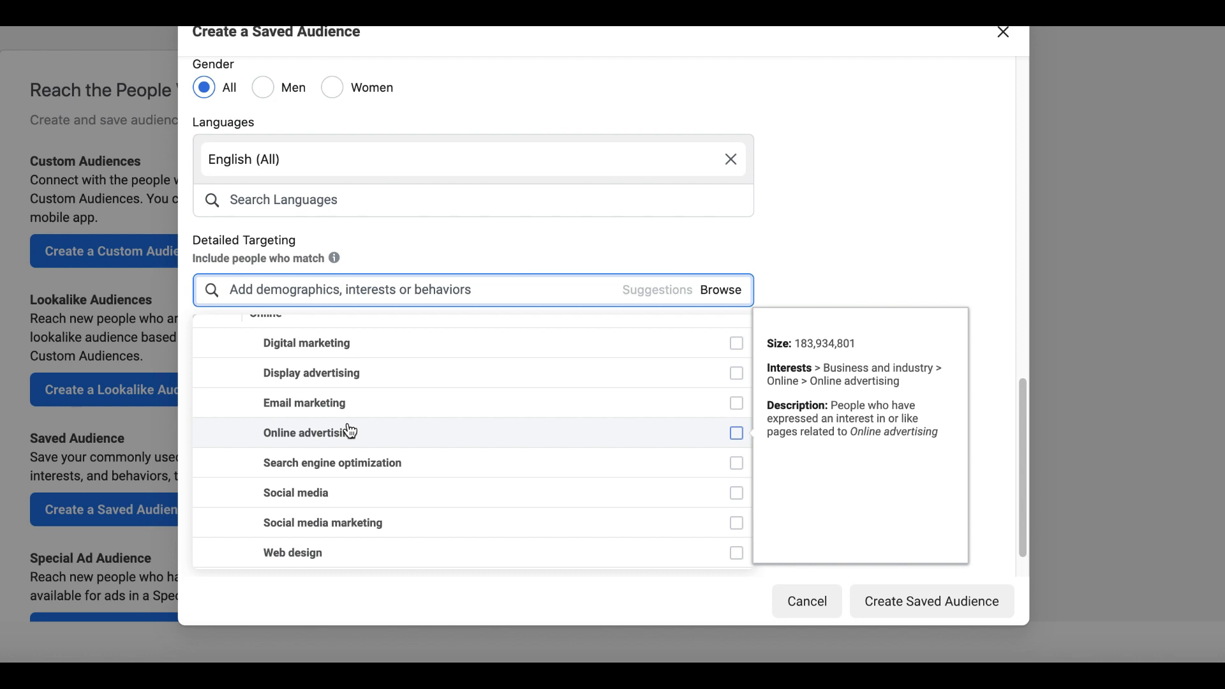
scroll(350, 432, "down", 5)
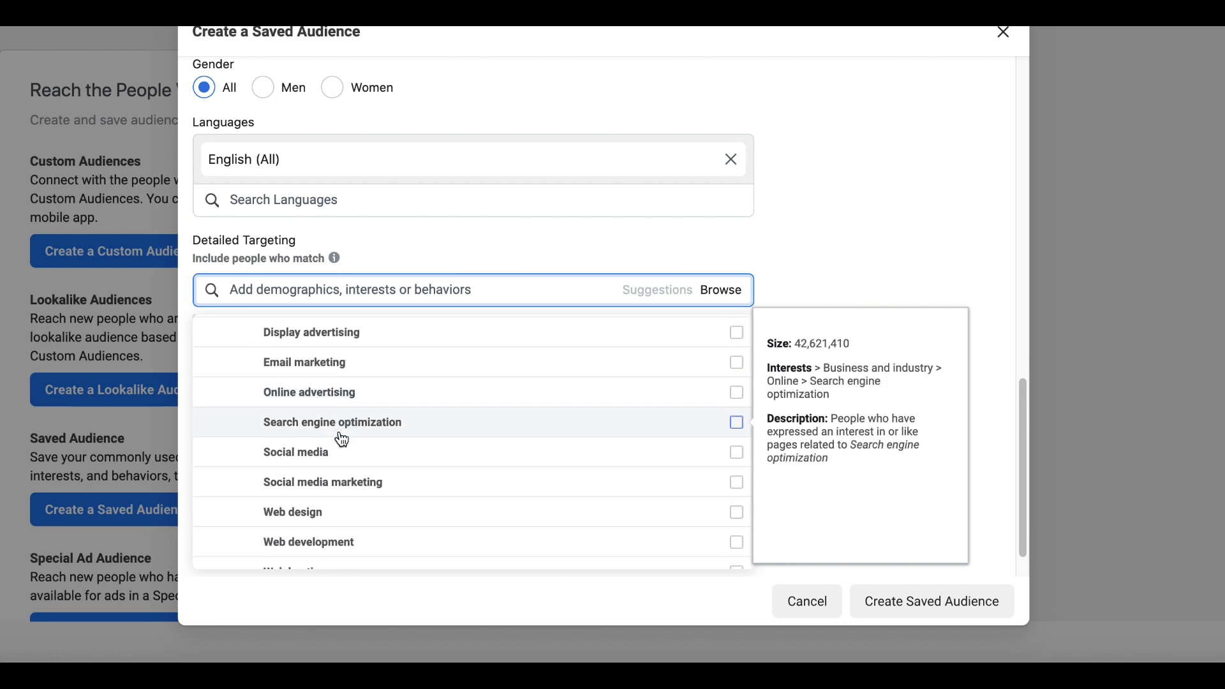
scroll(342, 440, "down", 1)
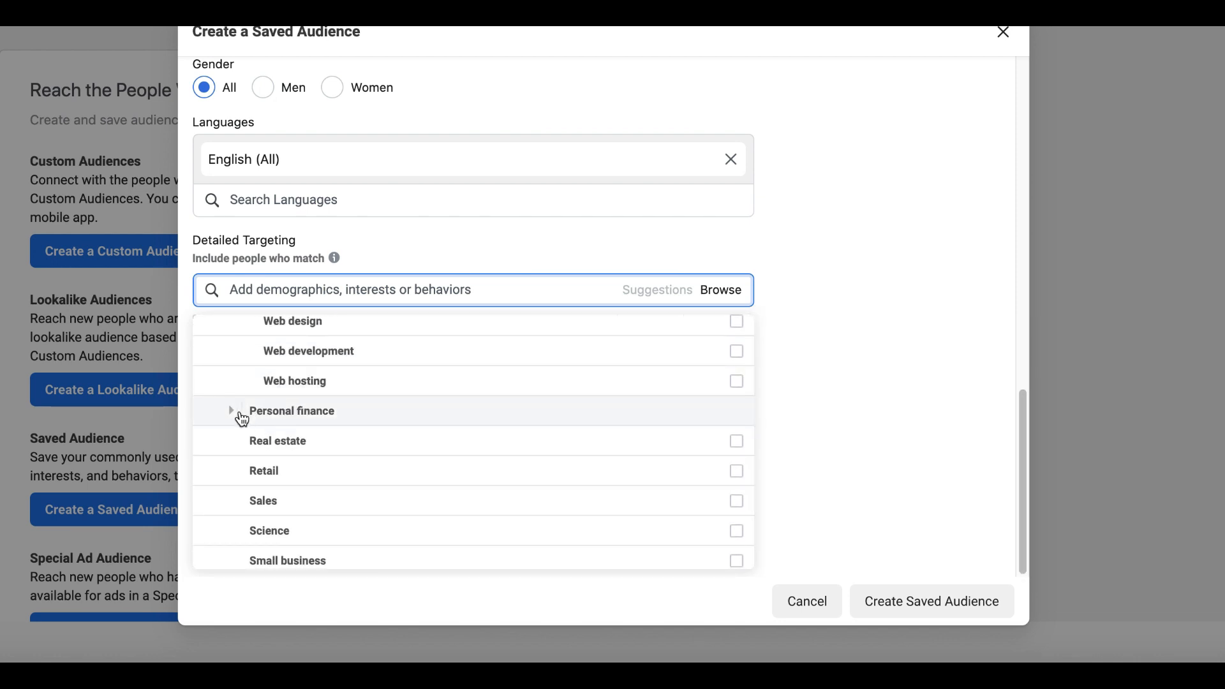
Examine the Personal finance options under Business and industry and the remaining interests below them, from Real estate to Small business
left_click(235, 414)
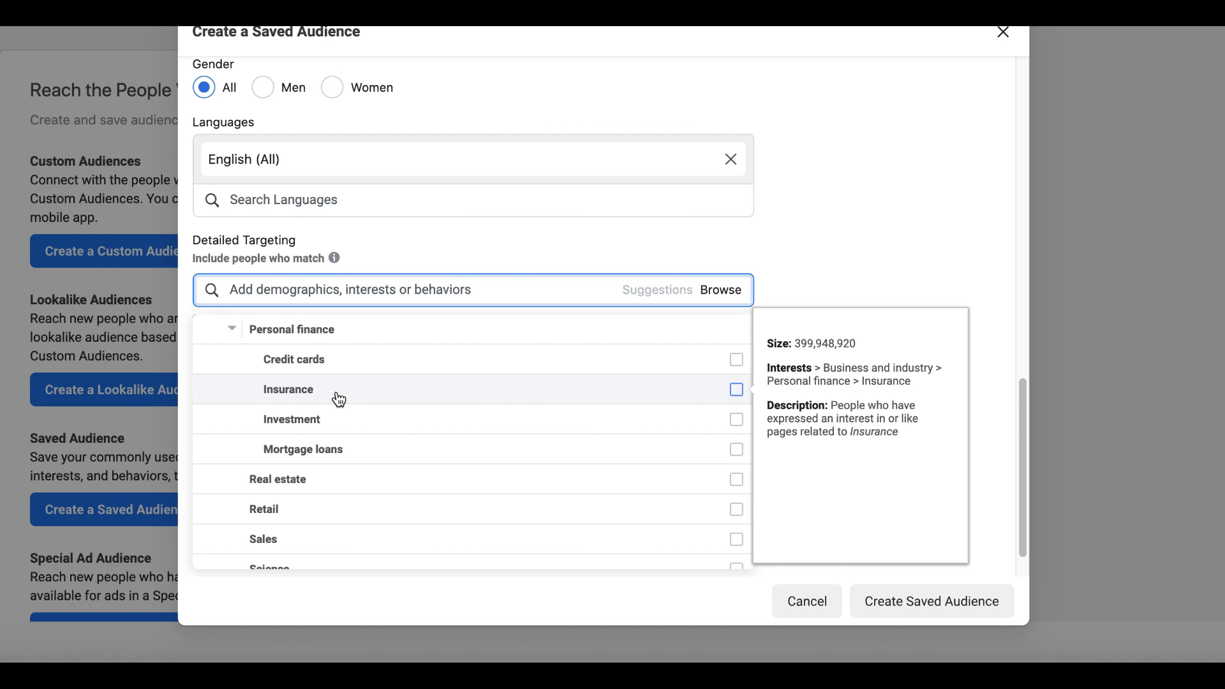
scroll(343, 411, "down", 1)
scroll(373, 439, "down", 2)
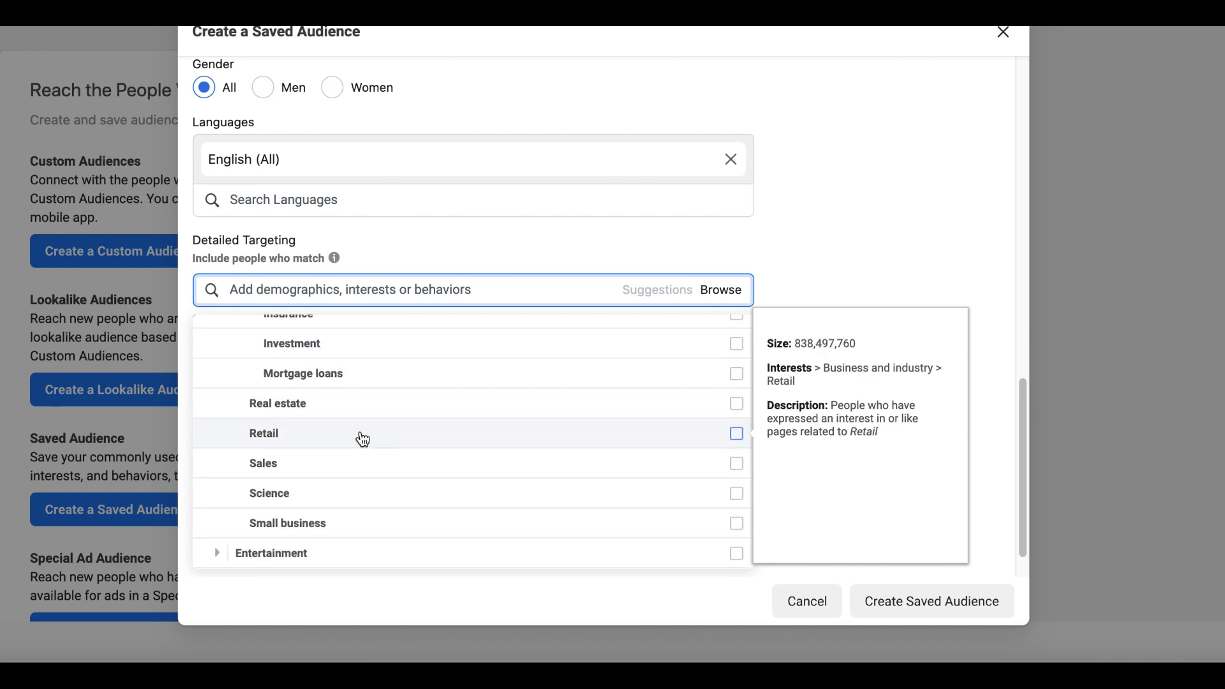
scroll(326, 434, "down", 1)
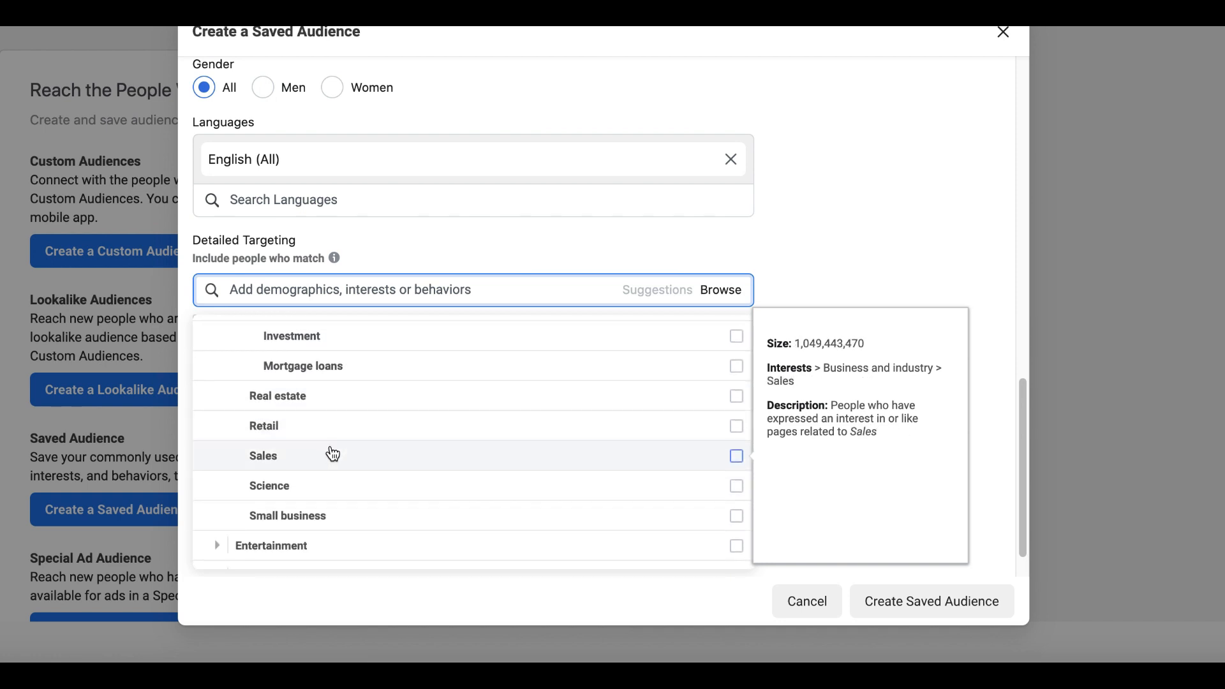
scroll(331, 454, "down", 2)
scroll(383, 445, "down", 3)
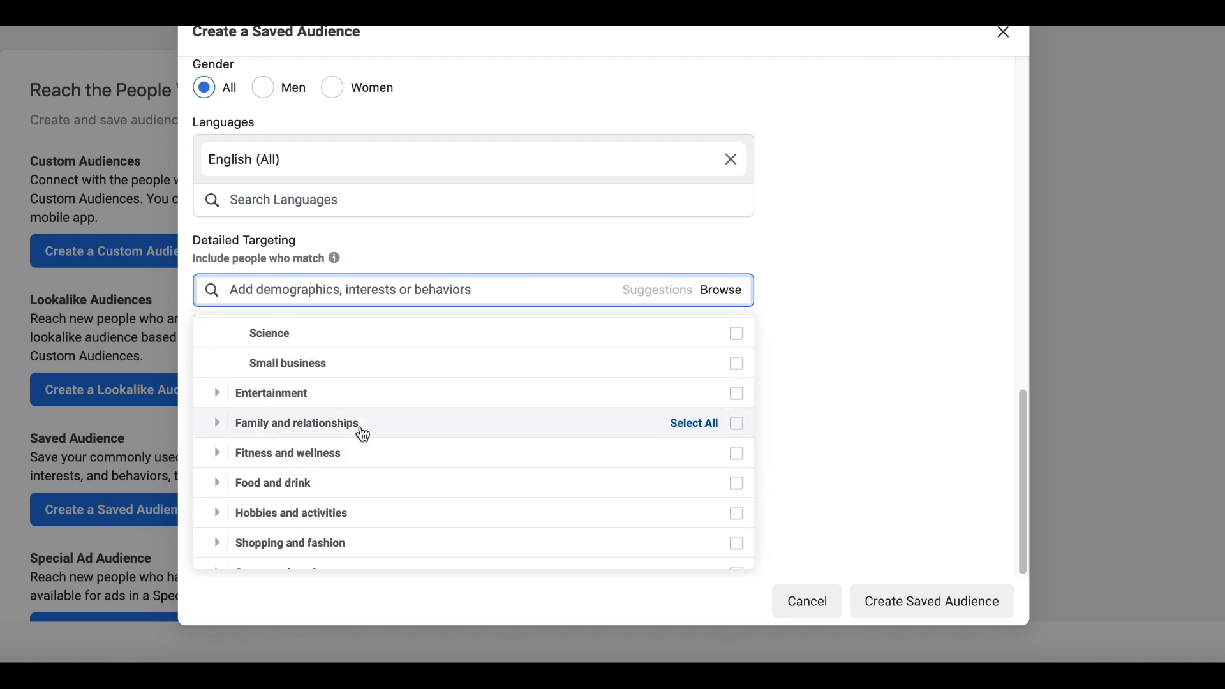
Examine the Entertainment interests, including the Games category and the categories below it down to TV
left_click(217, 394)
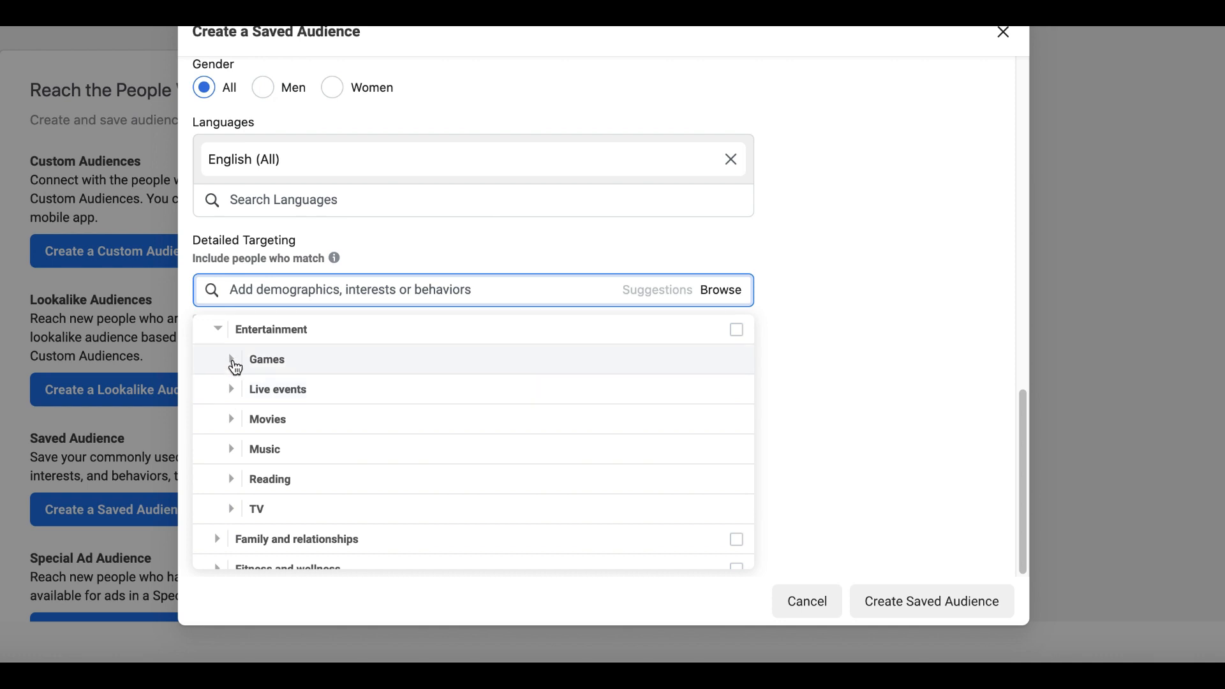
left_click(233, 363)
scroll(285, 433, "down", 3)
scroll(285, 433, "down", 8)
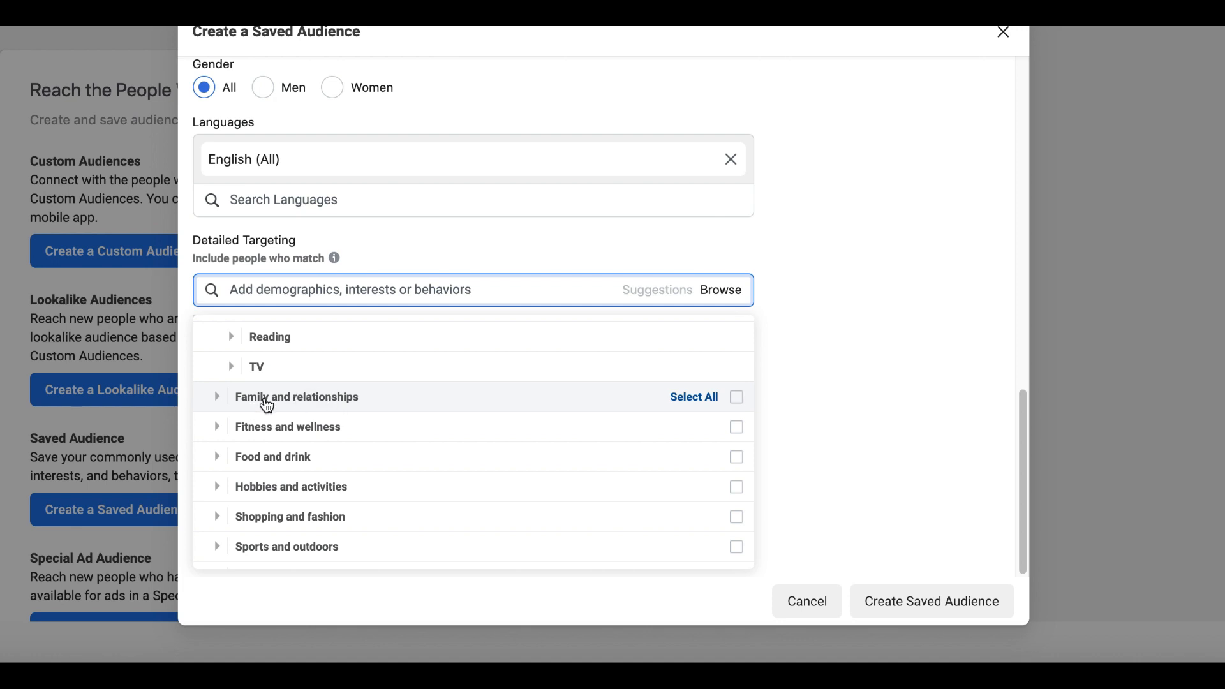
Examine the Family and relationships interests, from Dating to Weddings
left_click(218, 398)
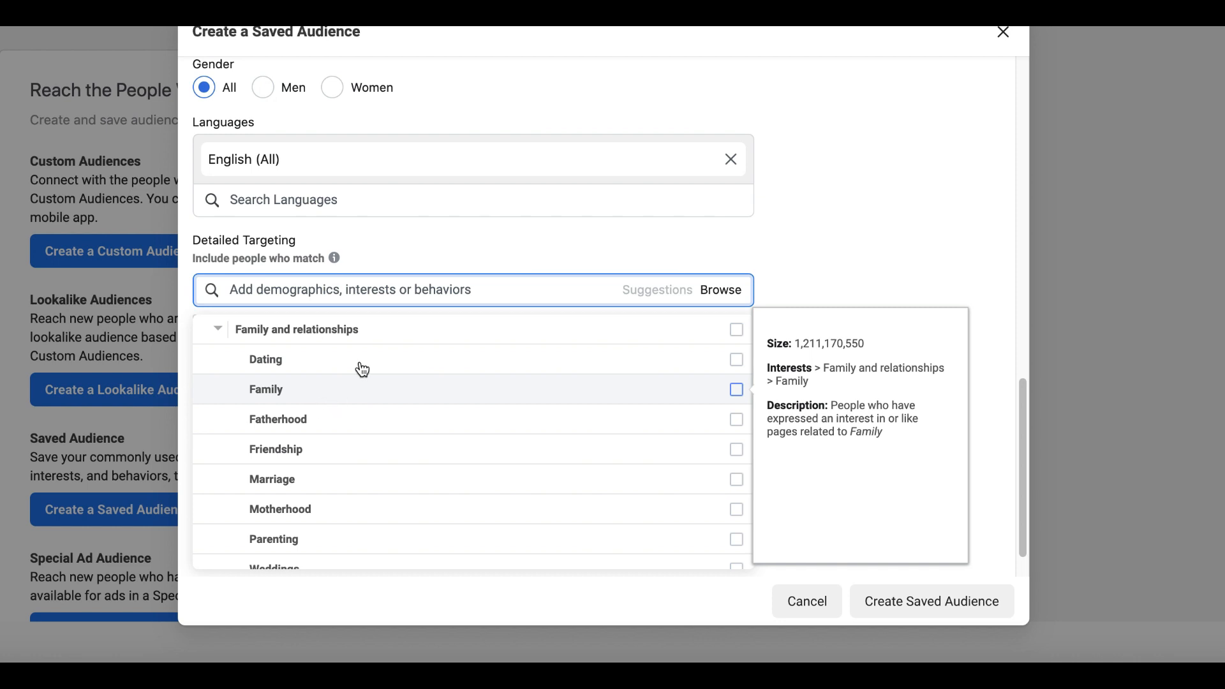
scroll(351, 390, "down", 1)
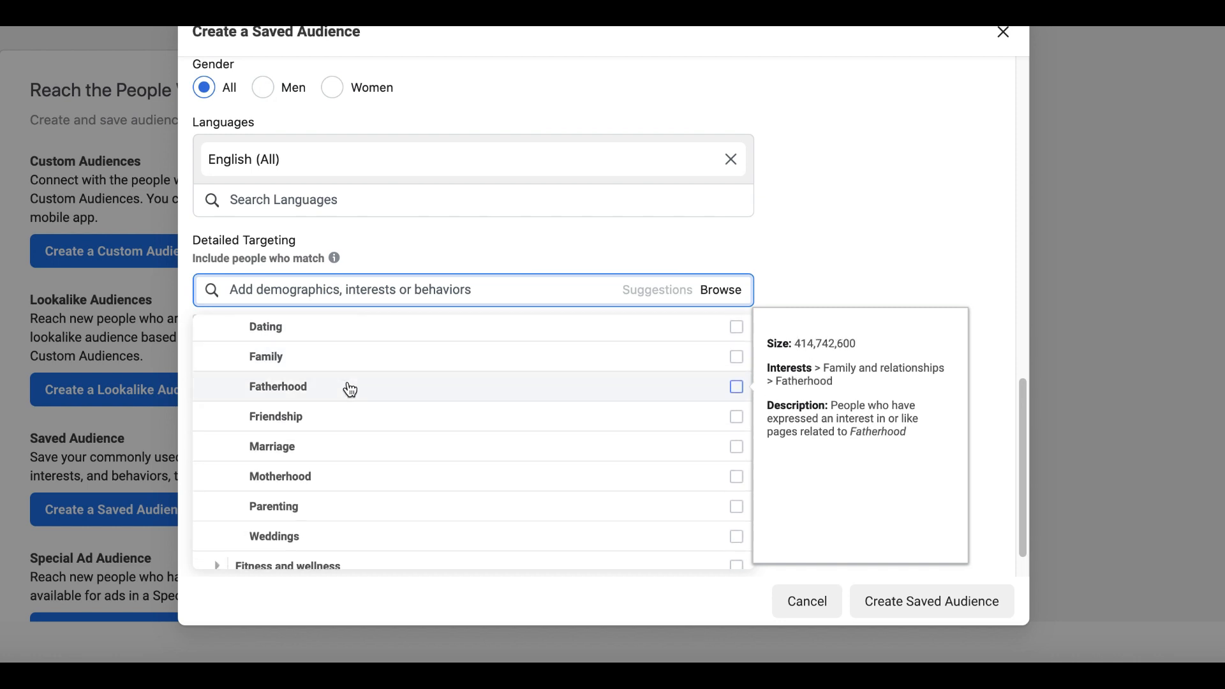
scroll(351, 393, "down", 2)
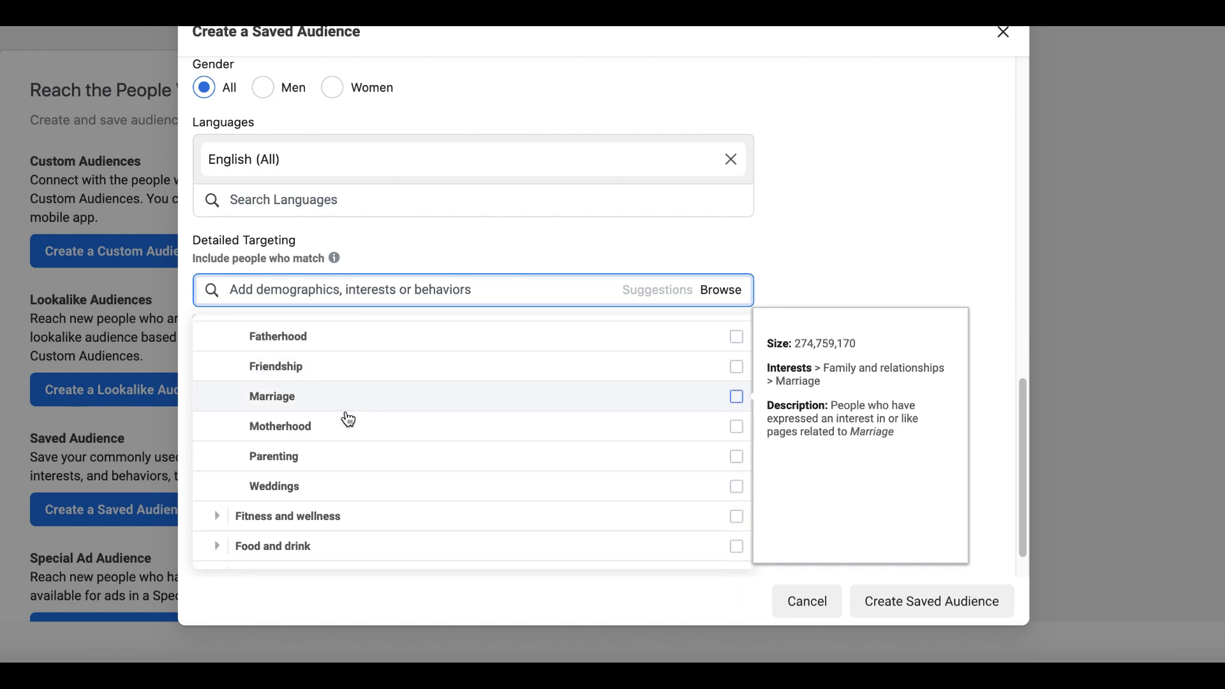
scroll(348, 421, "down", 5)
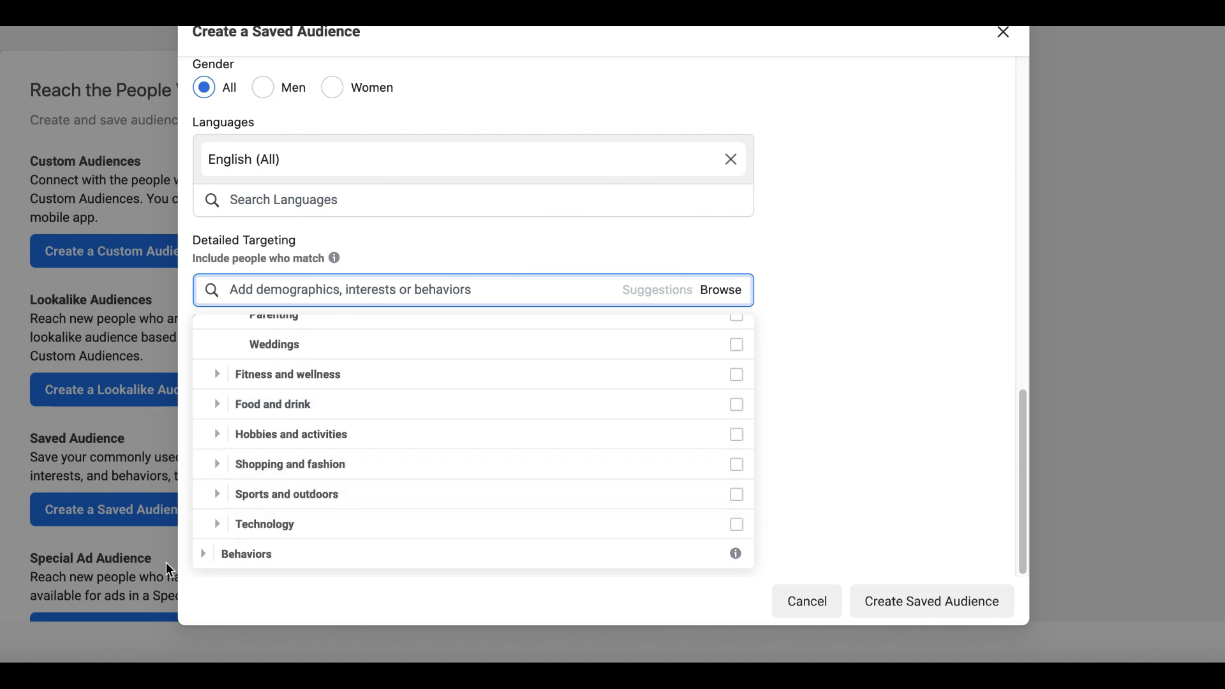
Browse the Behaviors section, examining the Anniversary option and the countries listed under Consumer Classification
left_click(210, 560)
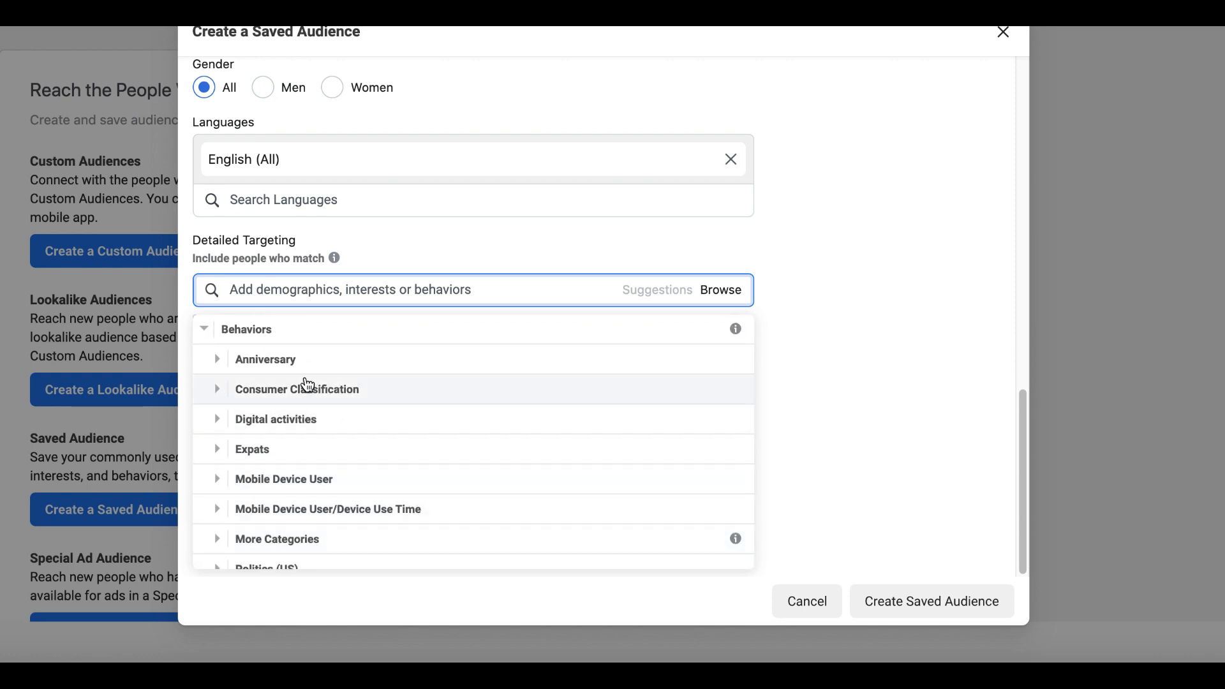
left_click(222, 365)
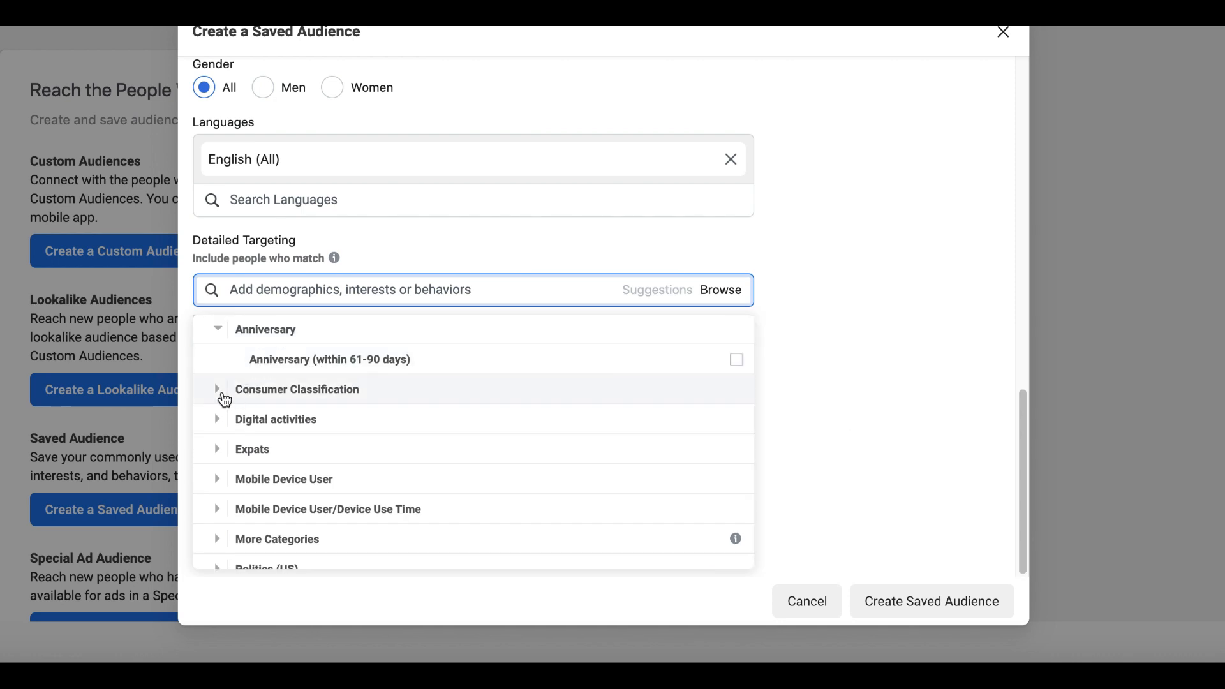
left_click(224, 398)
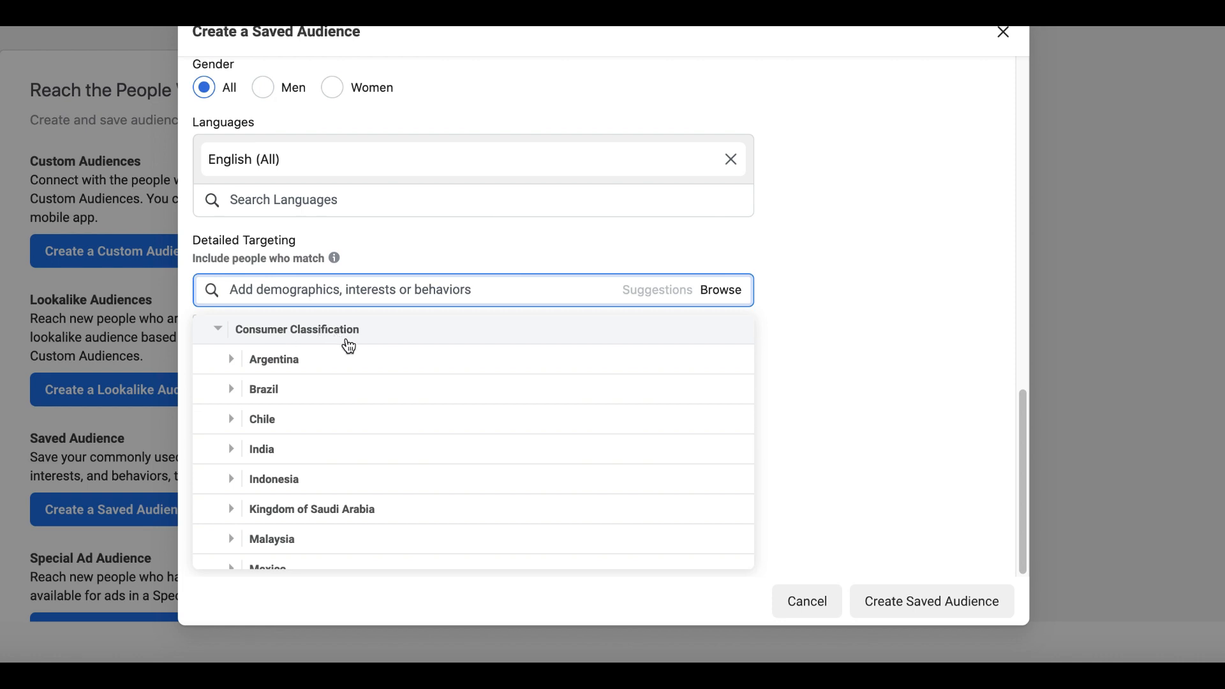
scroll(324, 404, "down", 2)
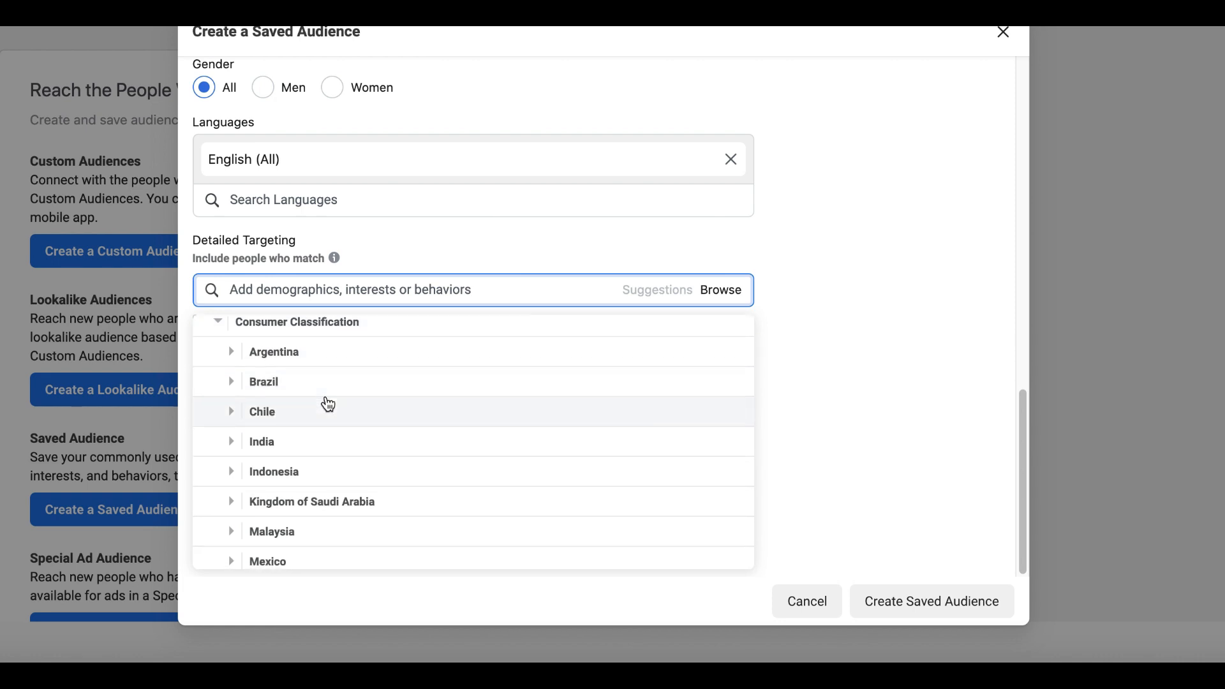
scroll(330, 407, "down", 4)
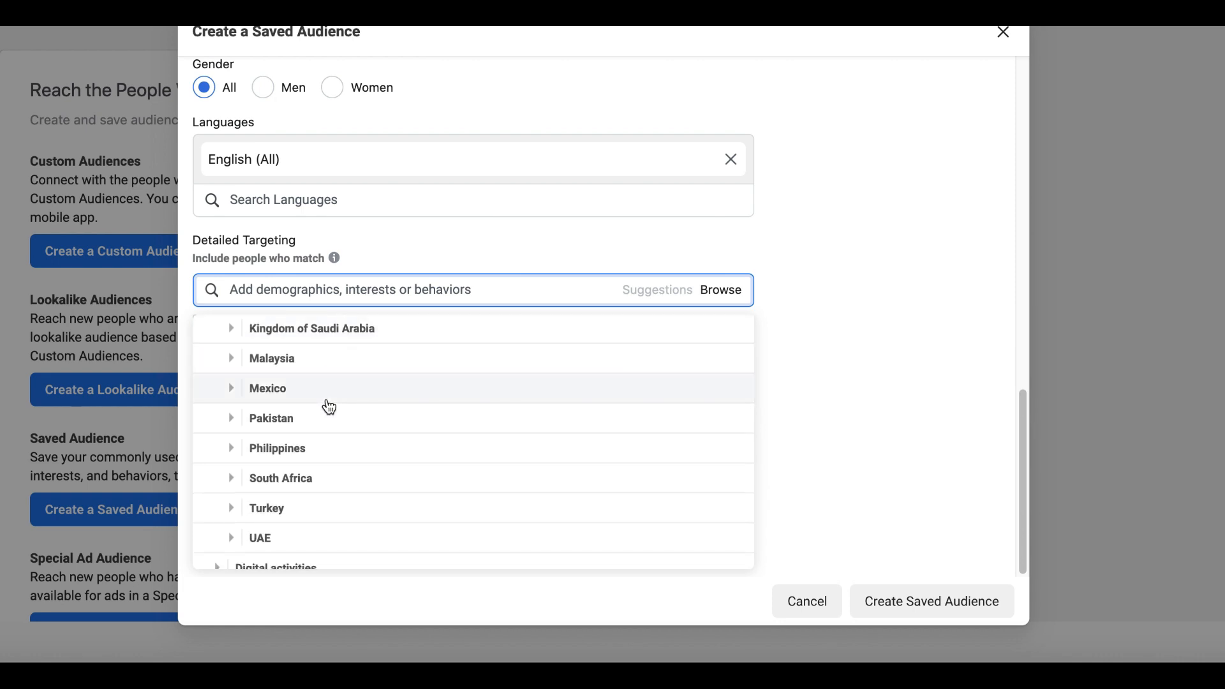
scroll(330, 407, "down", 4)
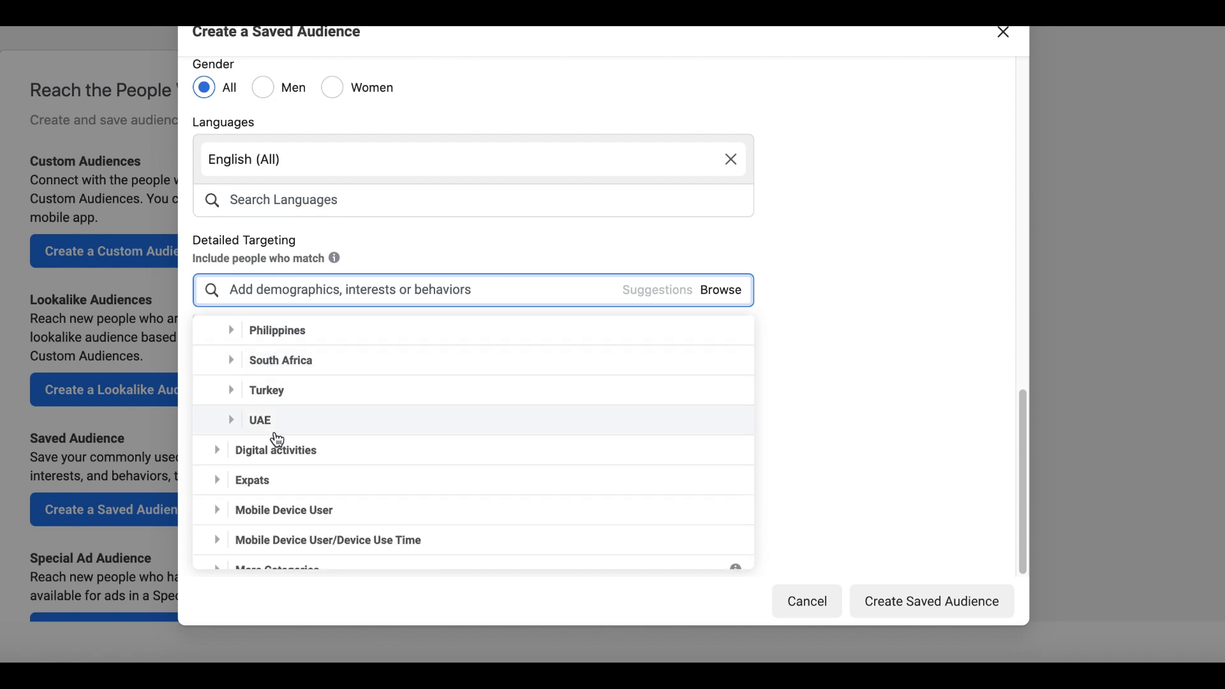
Examine the UAE options under Consumer Classification and the behavior categories listed below them
left_click(238, 428)
scroll(248, 408, "down", 2)
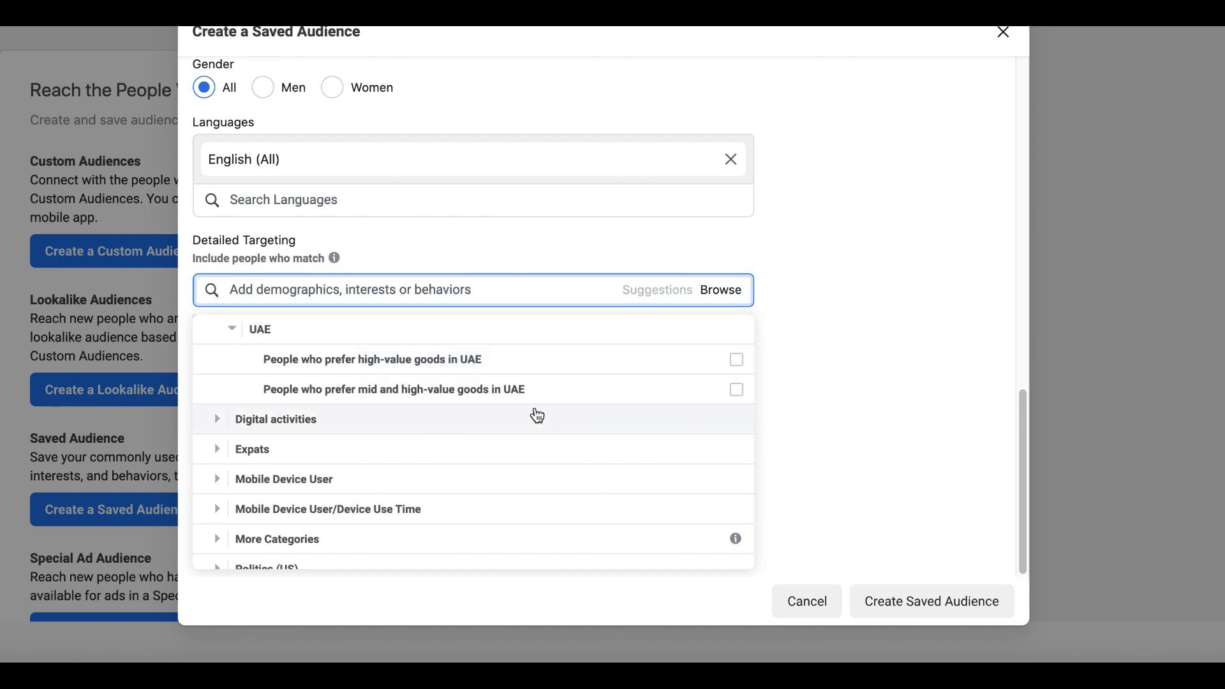
scroll(407, 437, "up", 3)
scroll(403, 431, "down", 5)
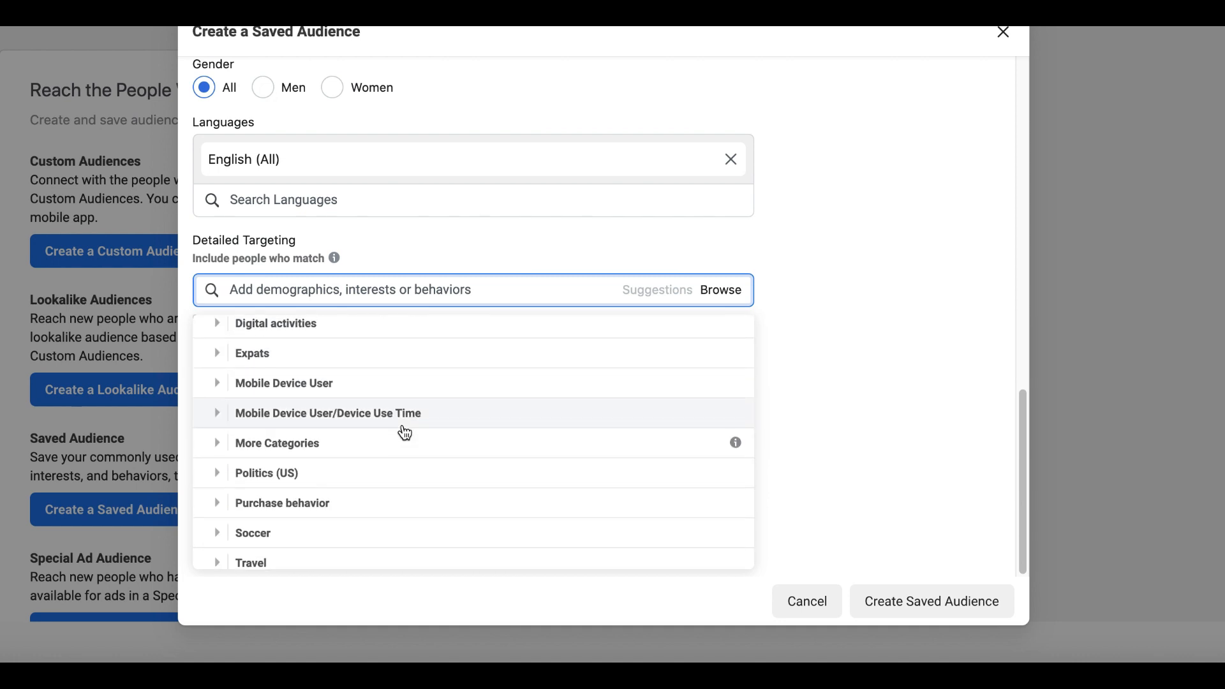
scroll(404, 431, "up", 3)
scroll(290, 440, "down", 3)
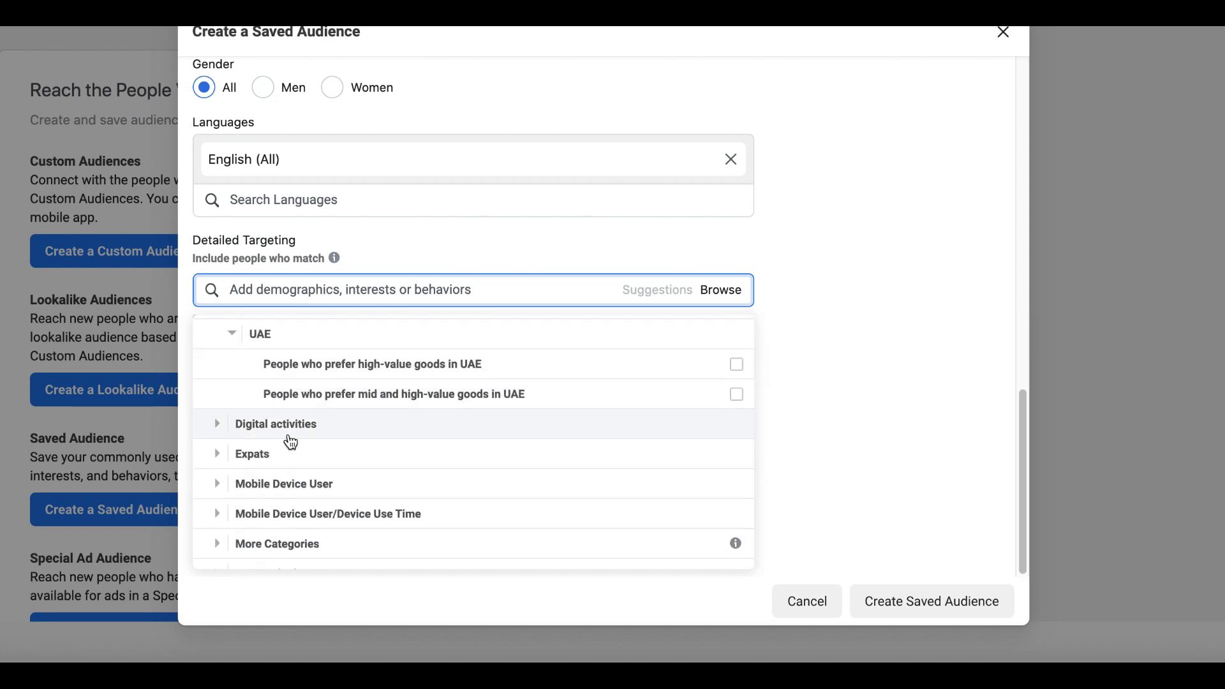
Examine the Digital activities behaviors, including the page types under Facebook page admins
left_click(223, 425)
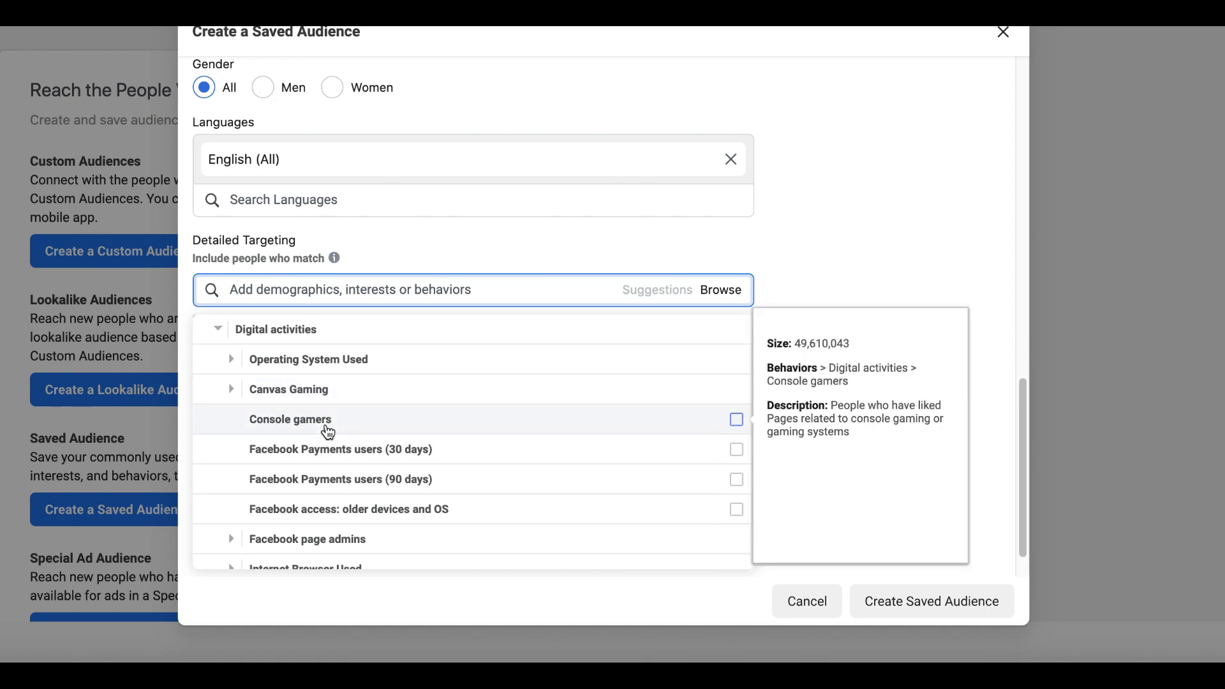
scroll(322, 429, "down", 2)
scroll(316, 440, "down", 2)
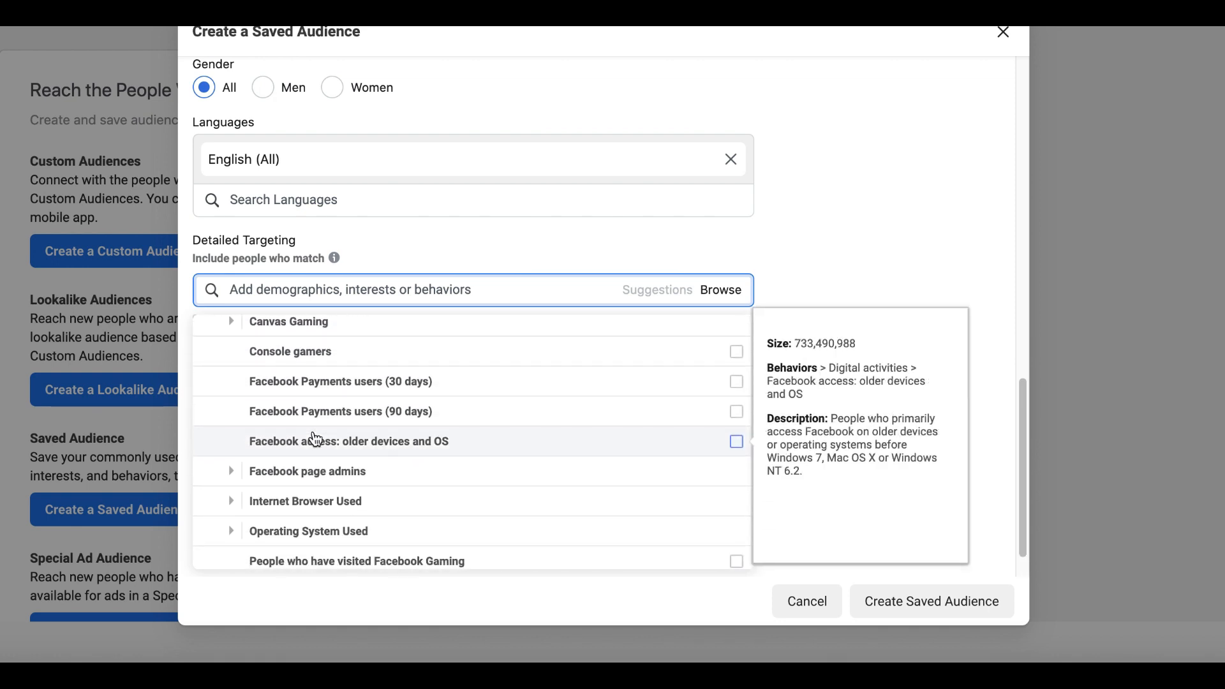
left_click(234, 451)
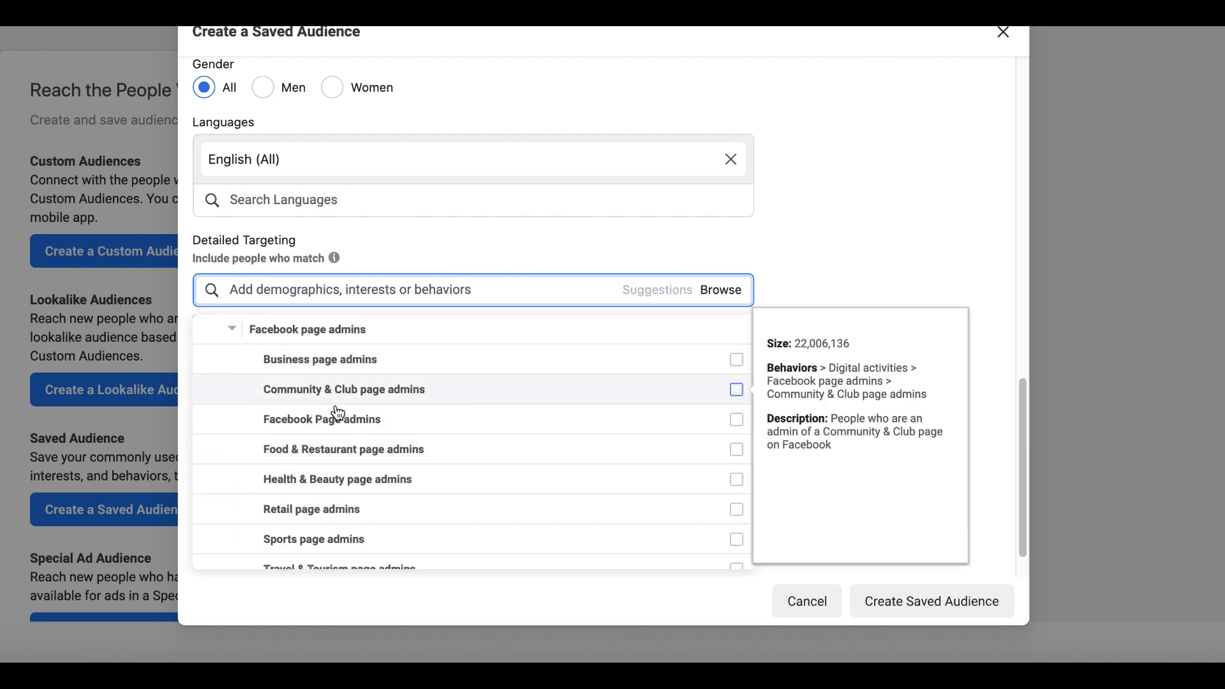
scroll(334, 415, "down", 2)
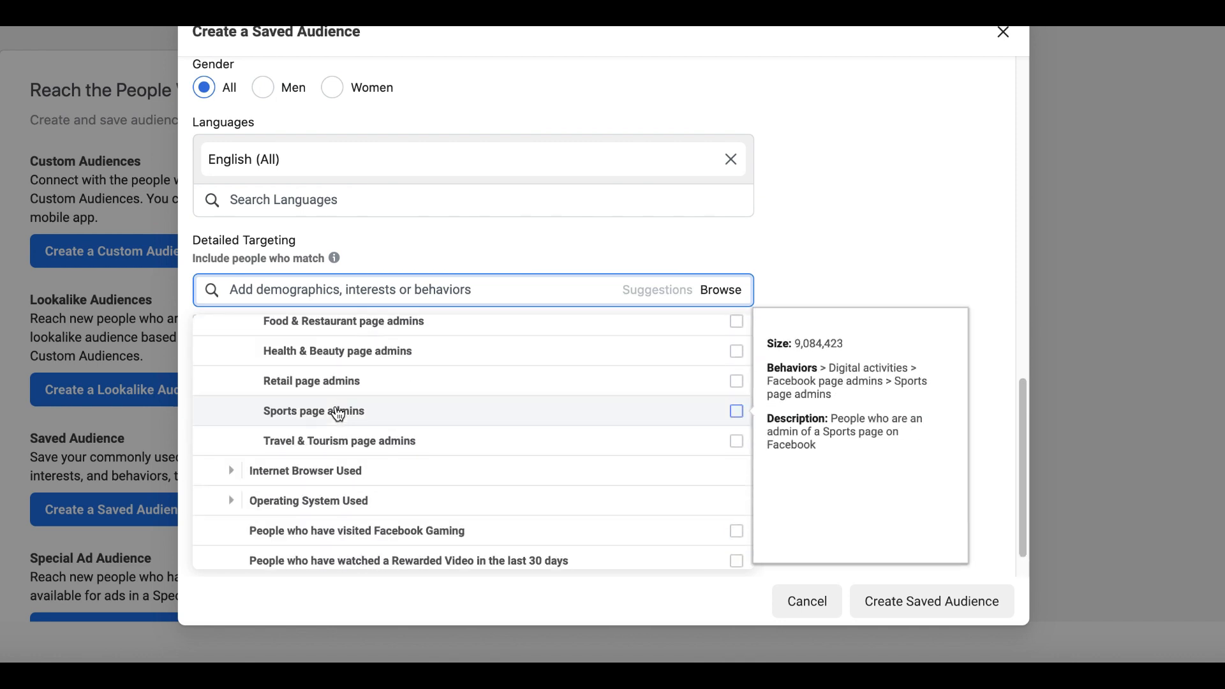
Examine the Internet Browser Used options and the remaining Digital activities behaviors down to Technology early adopters
left_click(232, 472)
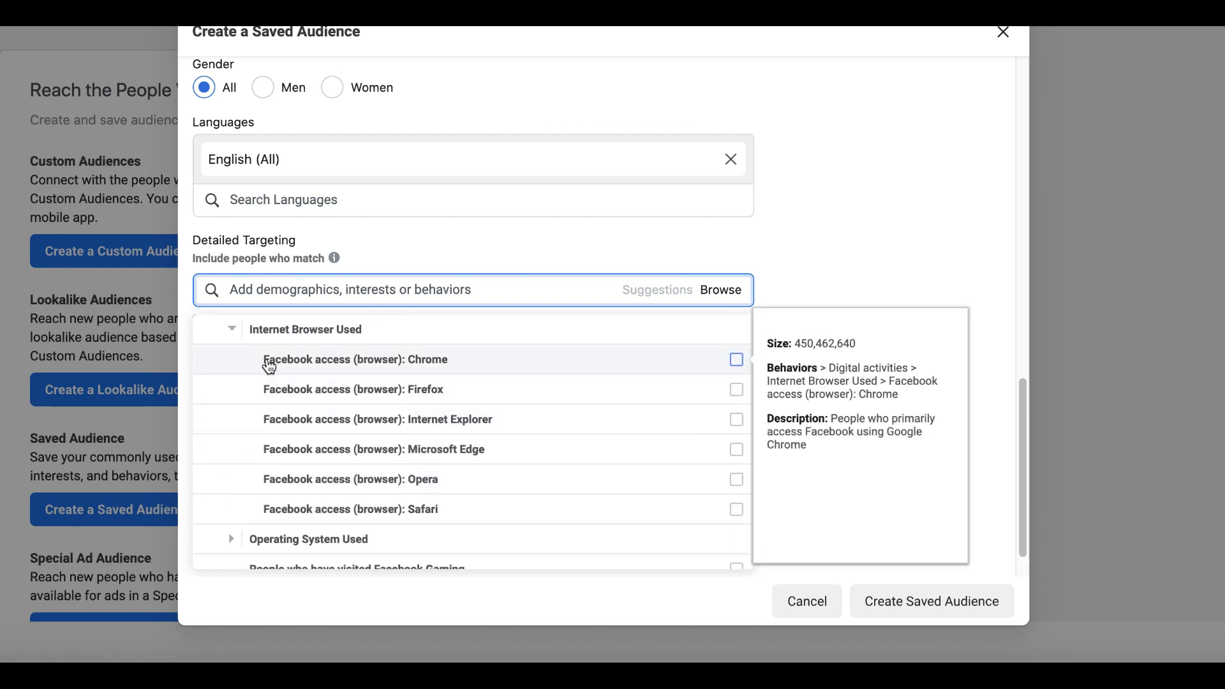
scroll(394, 448, "down", 1)
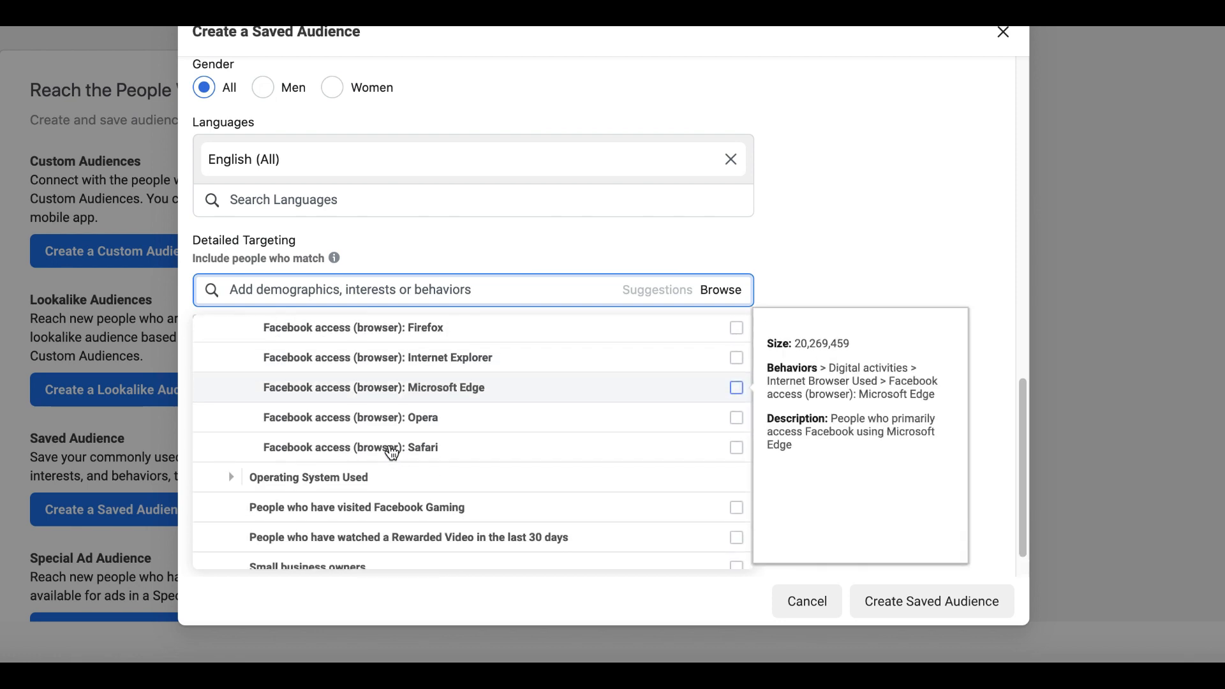
scroll(393, 453, "down", 1)
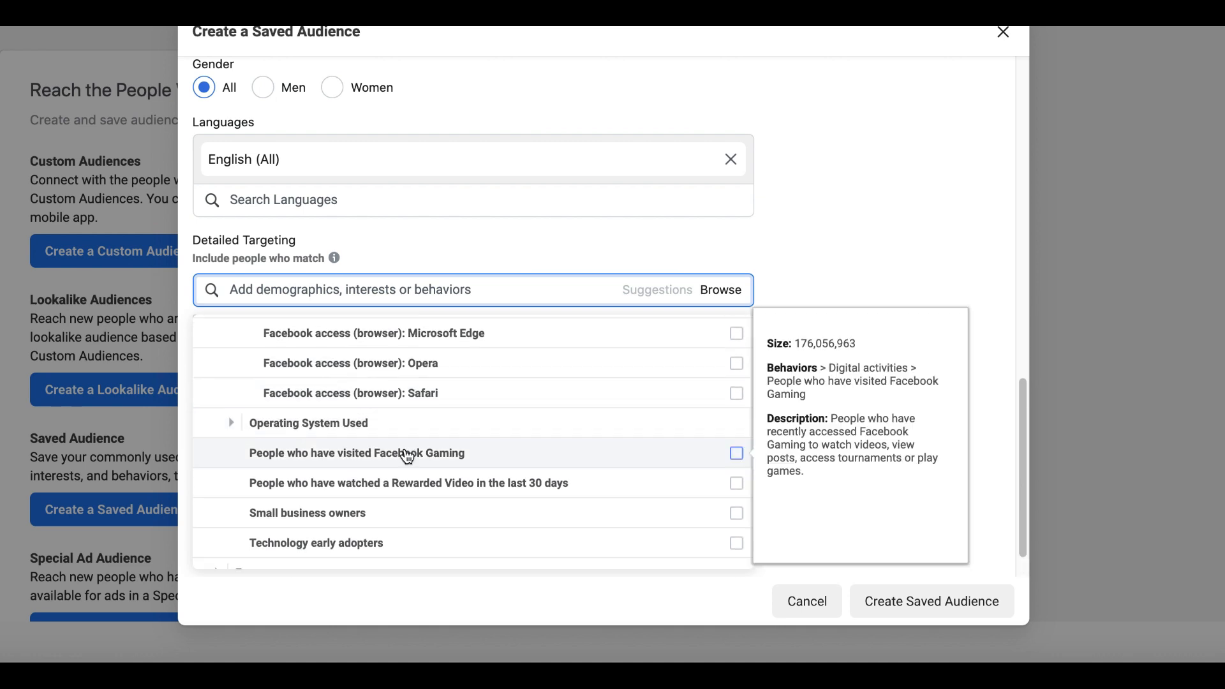
scroll(395, 454, "down", 1)
scroll(324, 451, "down", 3)
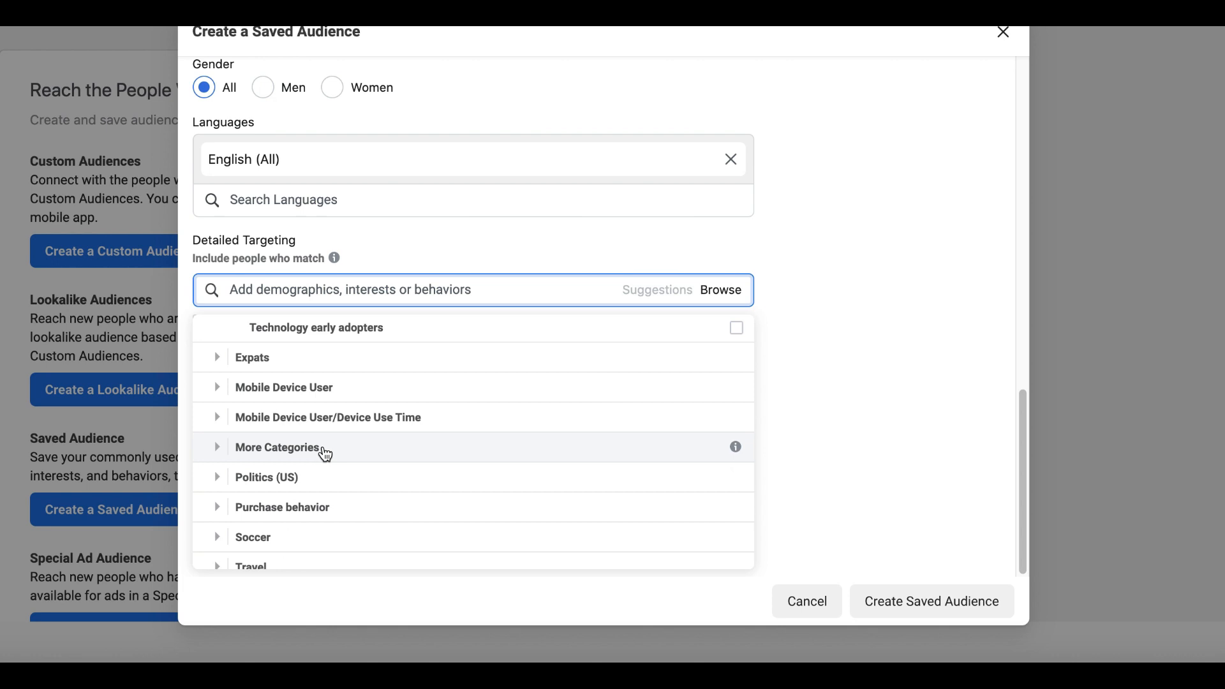
Examine the Expats behaviors through the whole country list down to Lives abroad
left_click(224, 365)
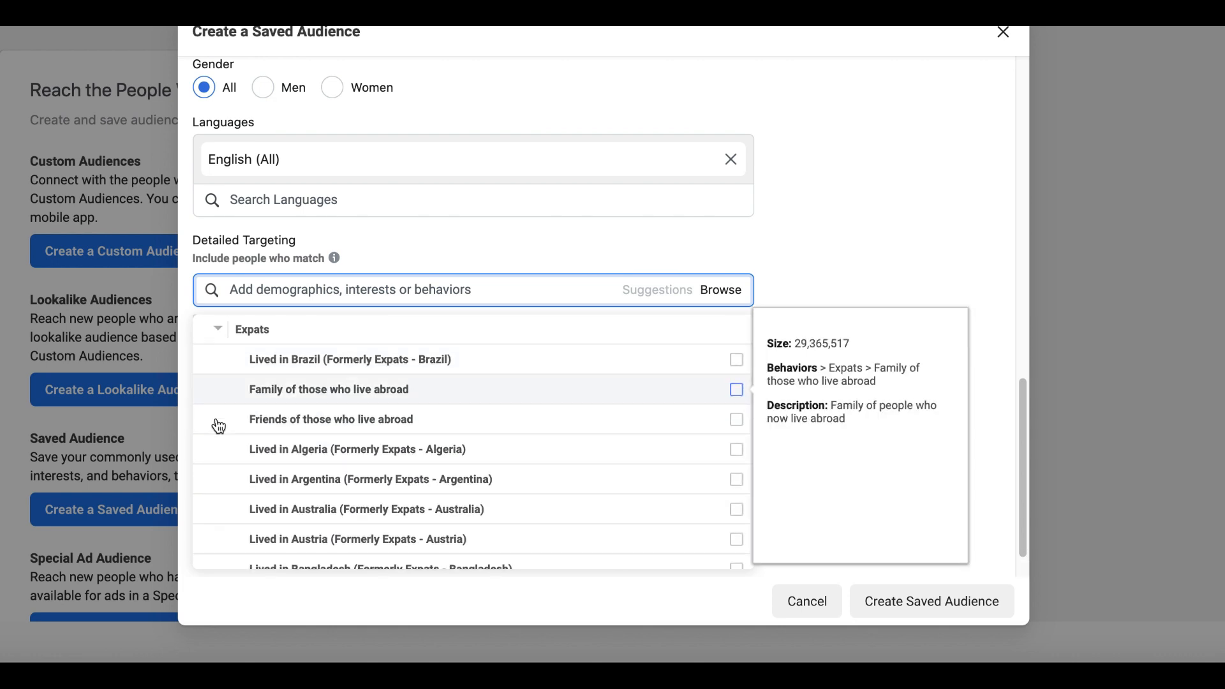
scroll(224, 492, "down", 3)
scroll(227, 491, "down", 15)
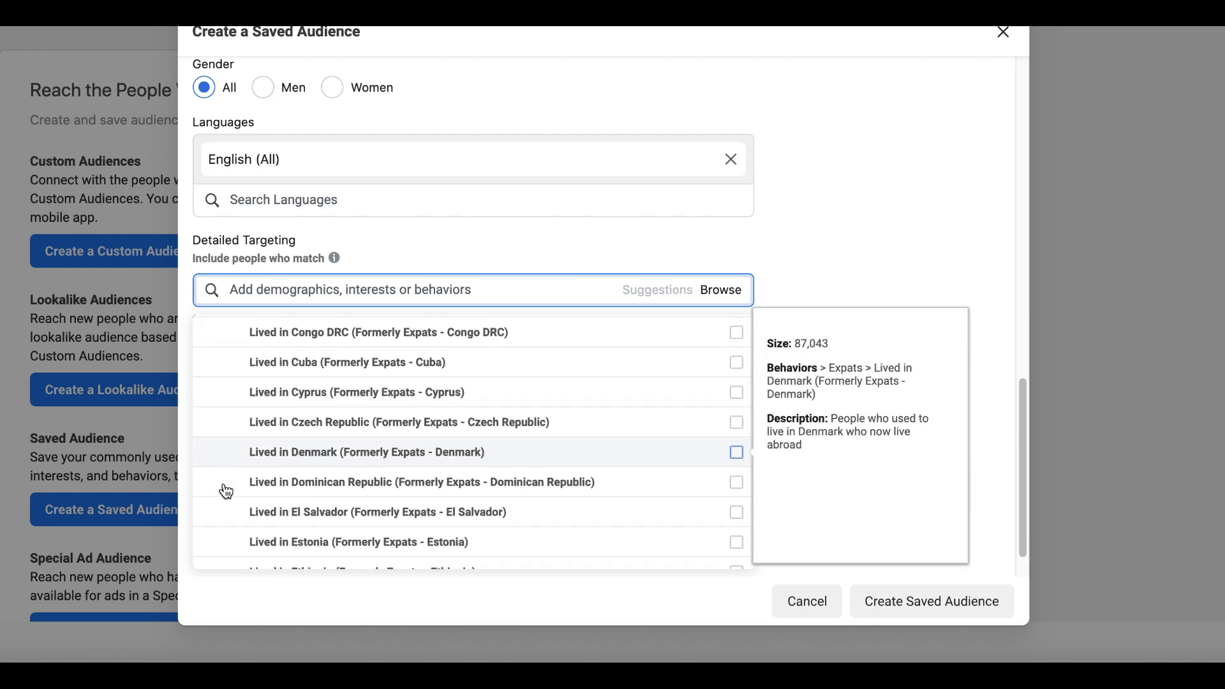
scroll(226, 492, "down", 15)
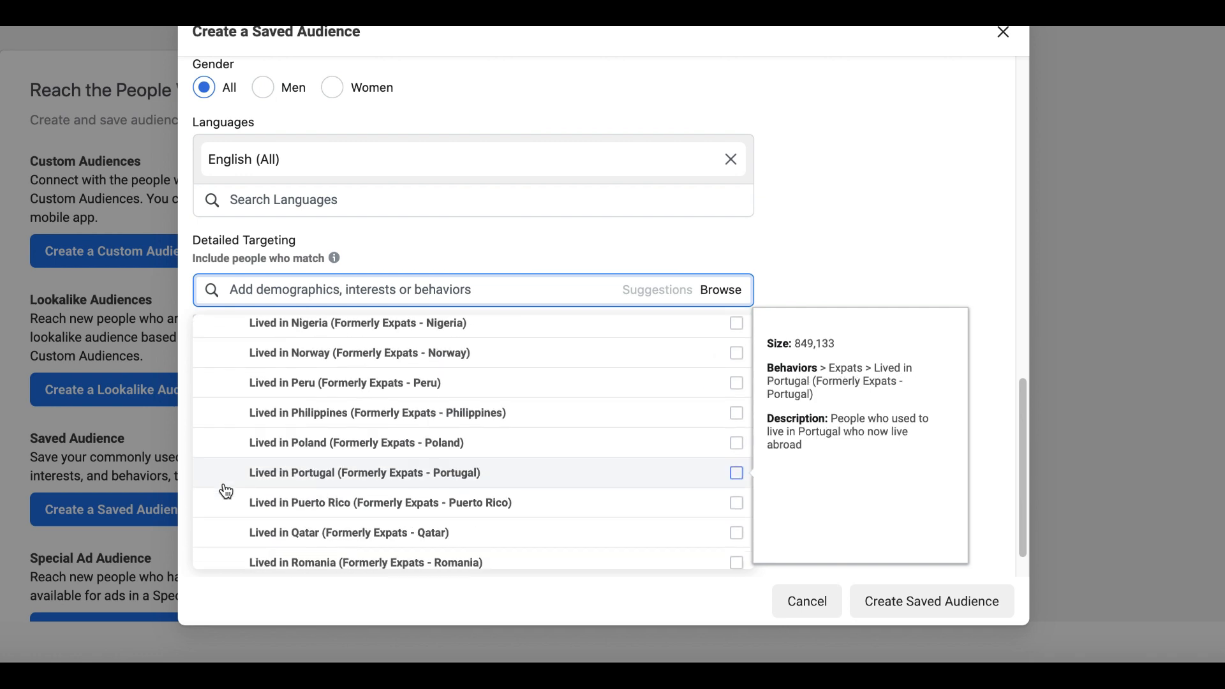
scroll(227, 492, "down", 6)
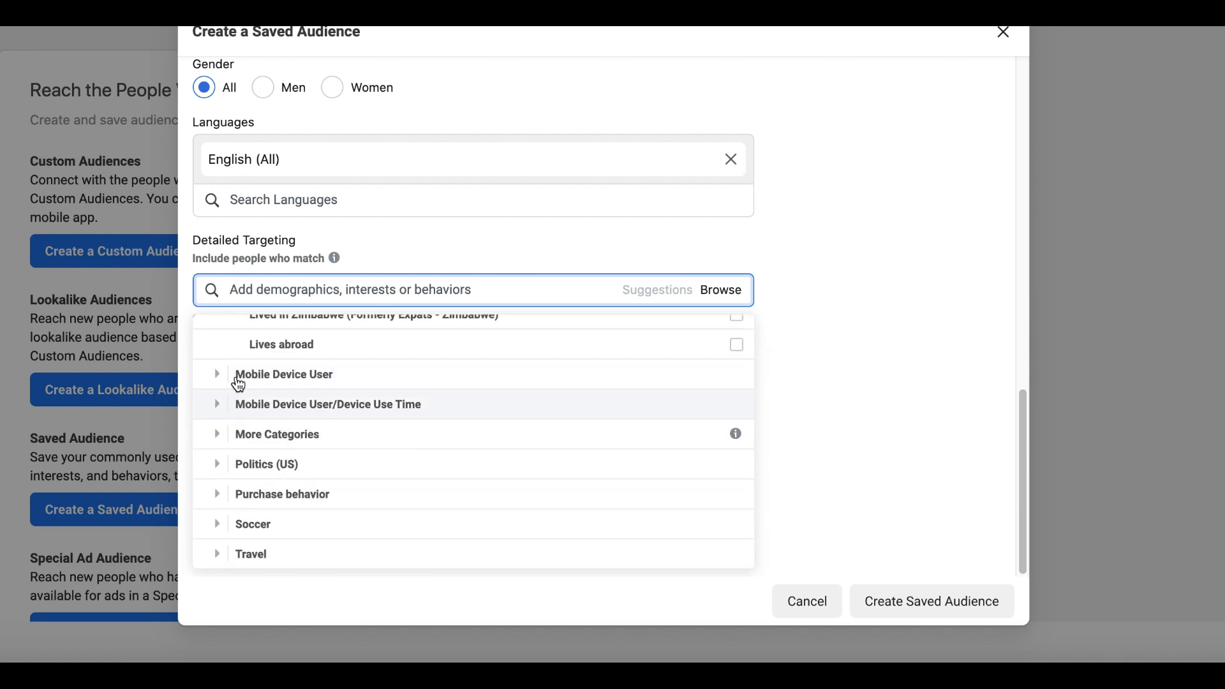
Examine the behaviors under Mobile Device User/Device Use Time, Politics (US), Purchase behavior and Soccer, including Soccer fans (high content engagement)
left_click(223, 417)
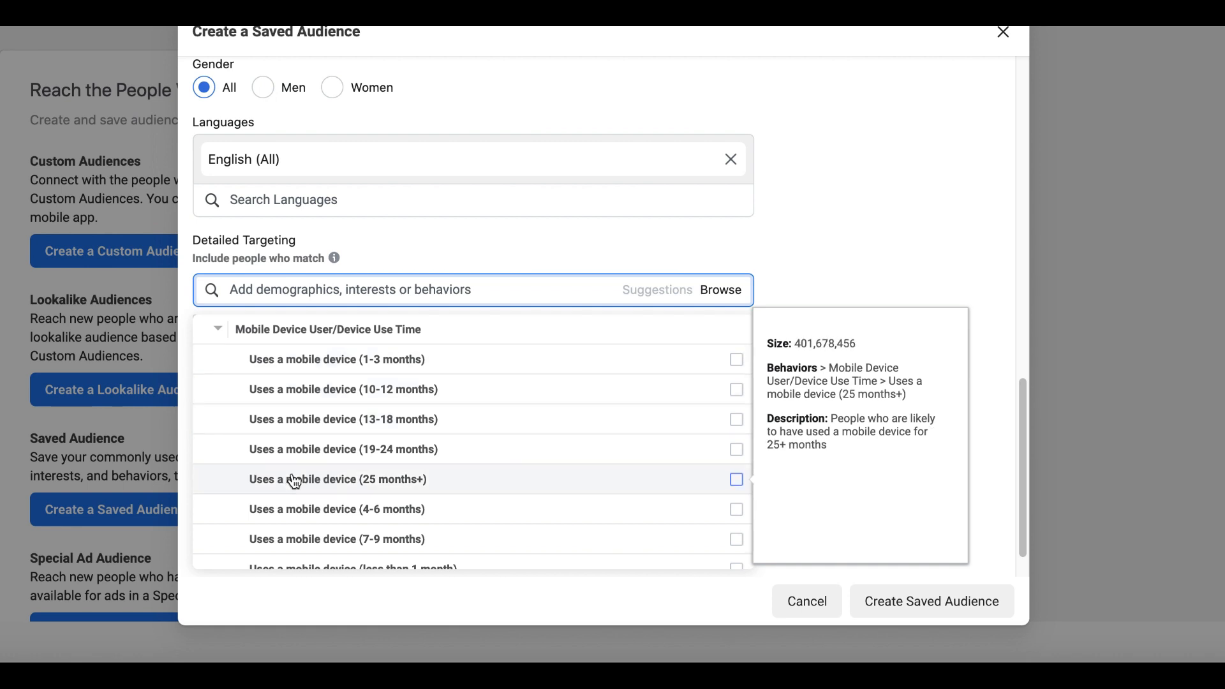
scroll(293, 488, "down", 5)
left_click(217, 461)
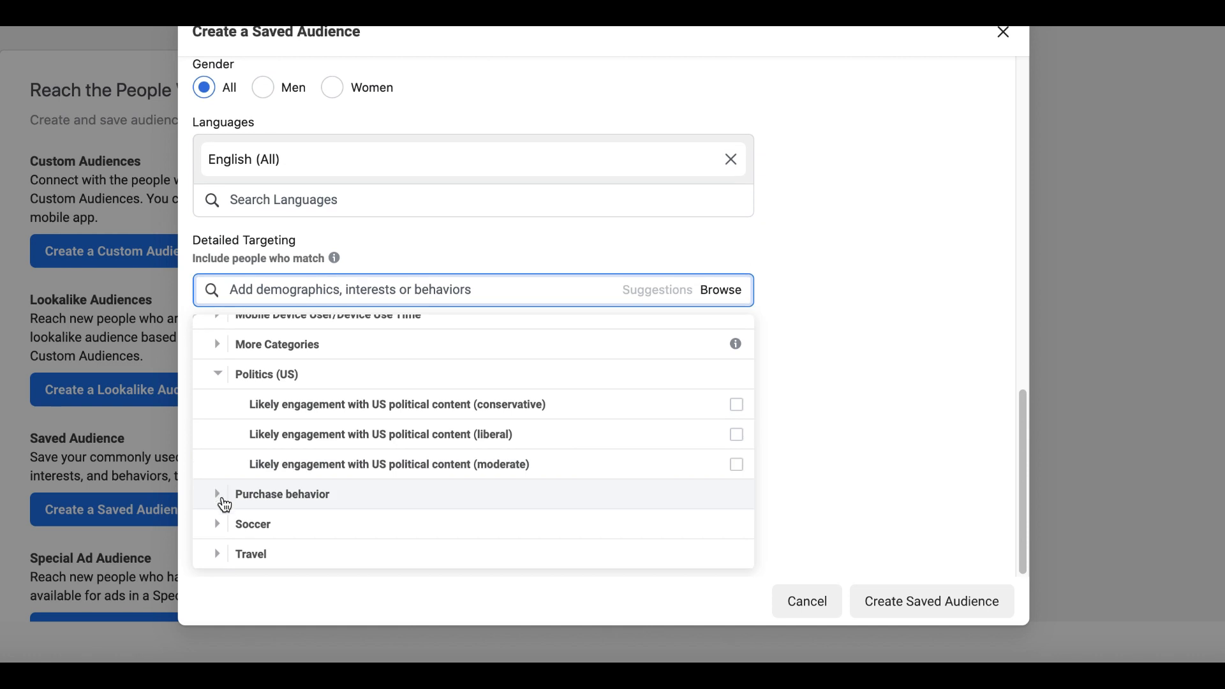
left_click(224, 501)
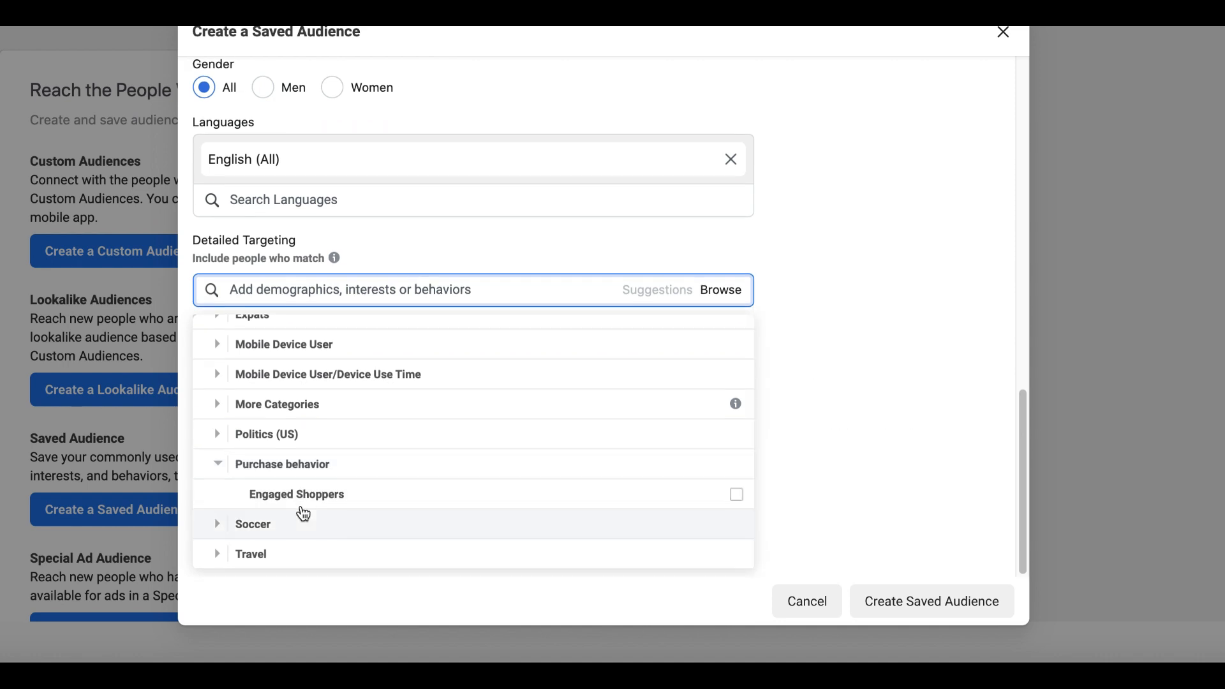
left_click(219, 525)
mouse_move(265, 496)
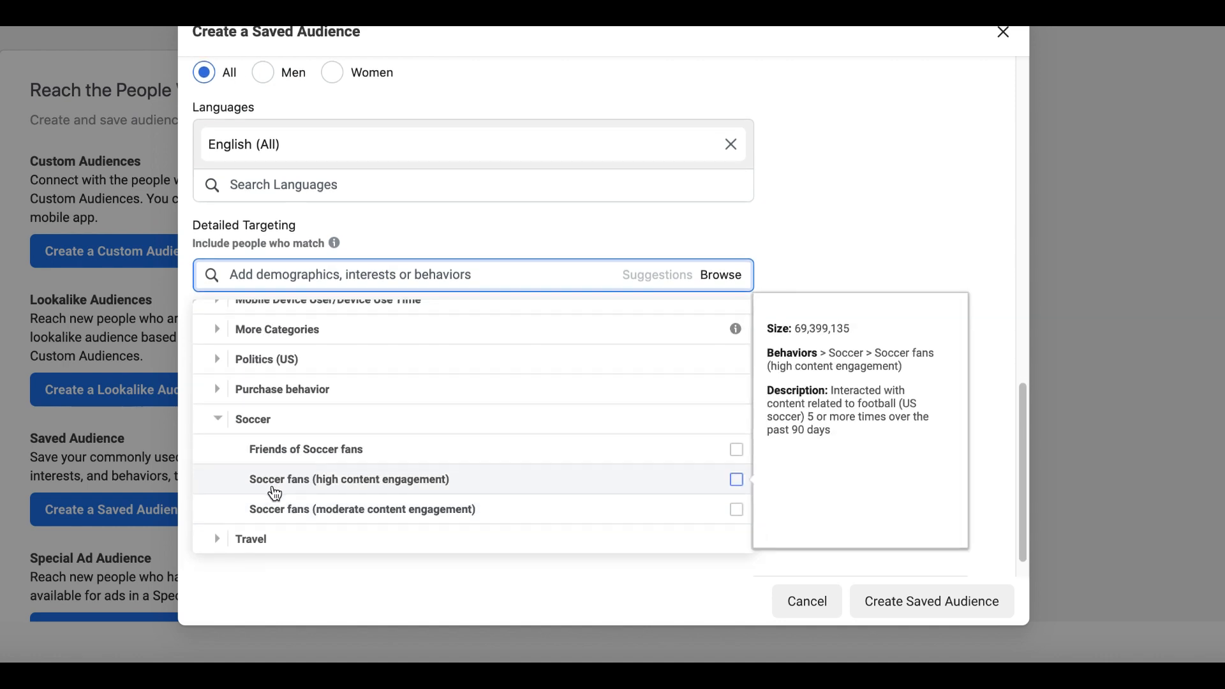
Examine the Travel behaviors, including Commuters and Frequent international travelers, and leave the detailed targeting browser
left_click(211, 542)
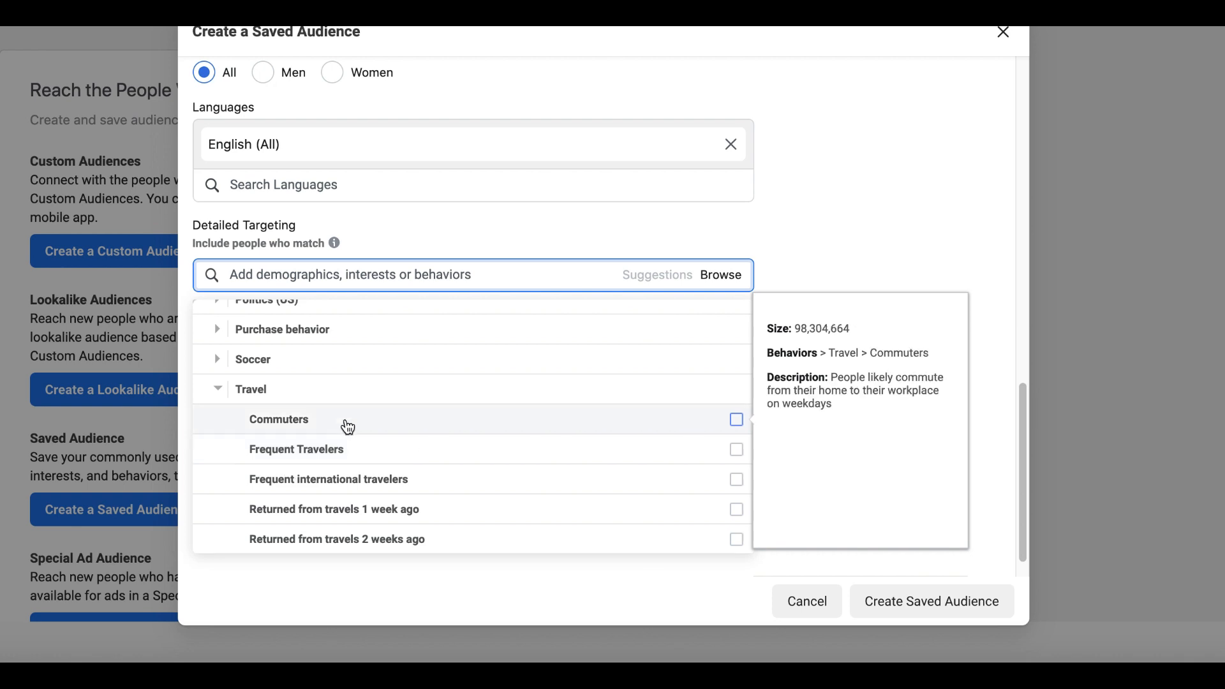
scroll(353, 449, "down", 1)
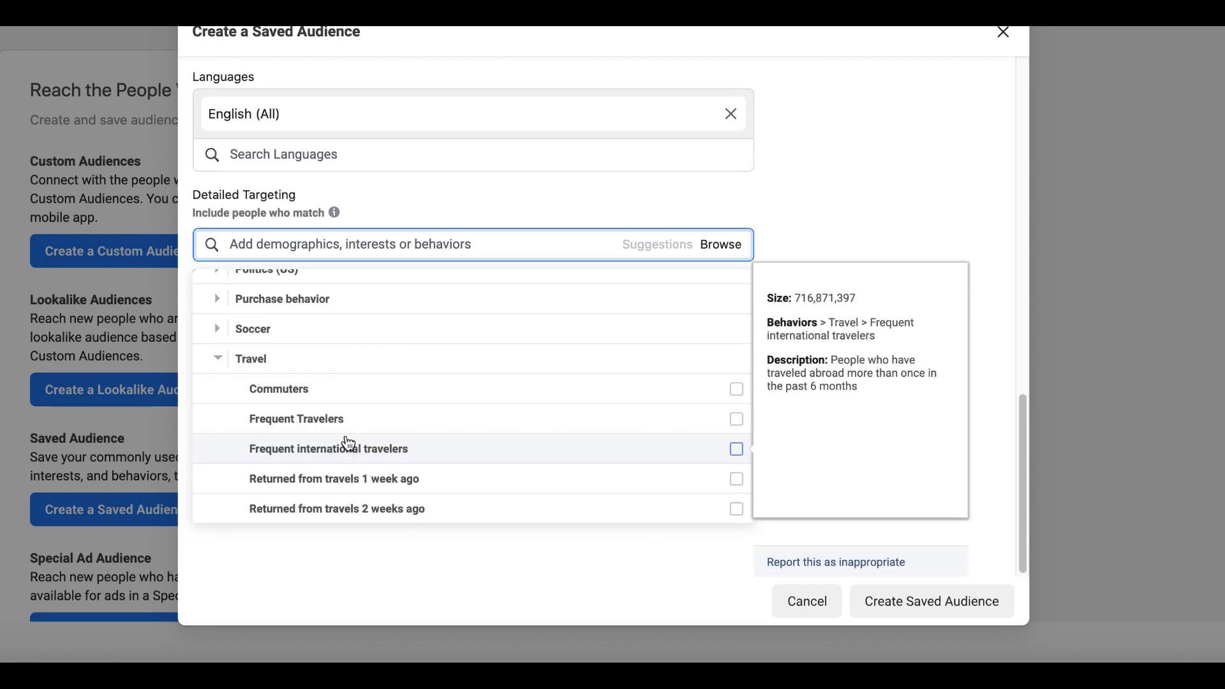
scroll(860, 209, "up", 3)
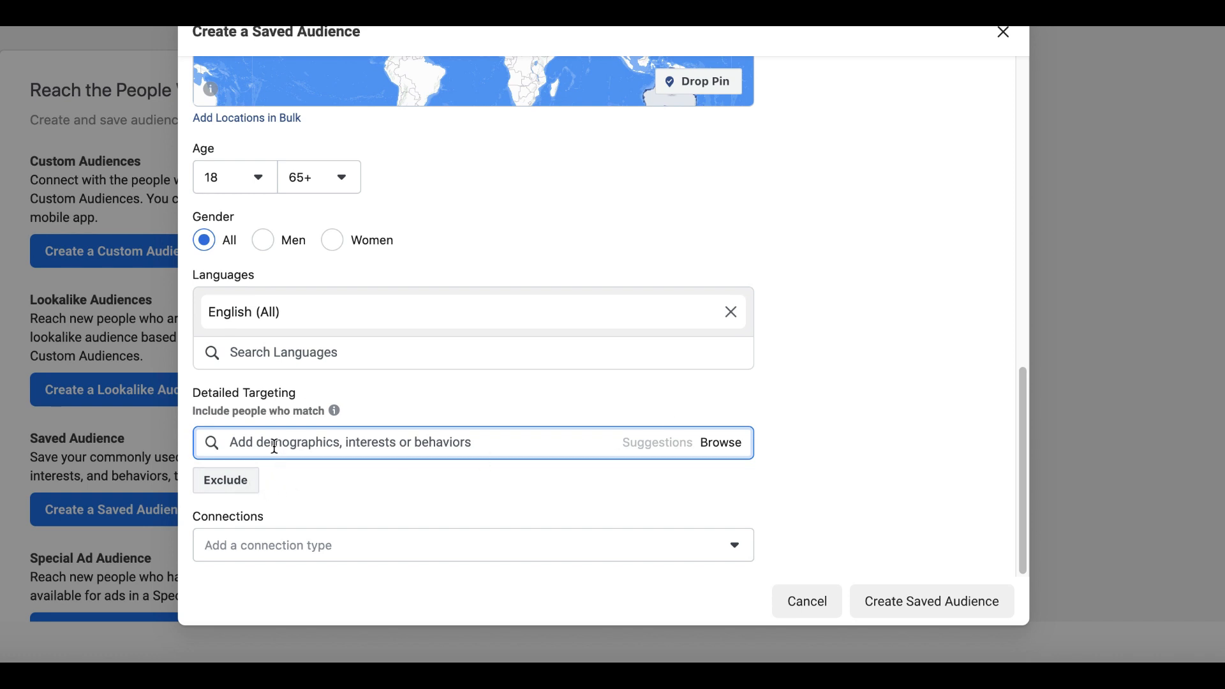
Add an exclusion field to the detailed targeting and include people with the interest Fast Food Nation, searching for fastfood
left_click(244, 487)
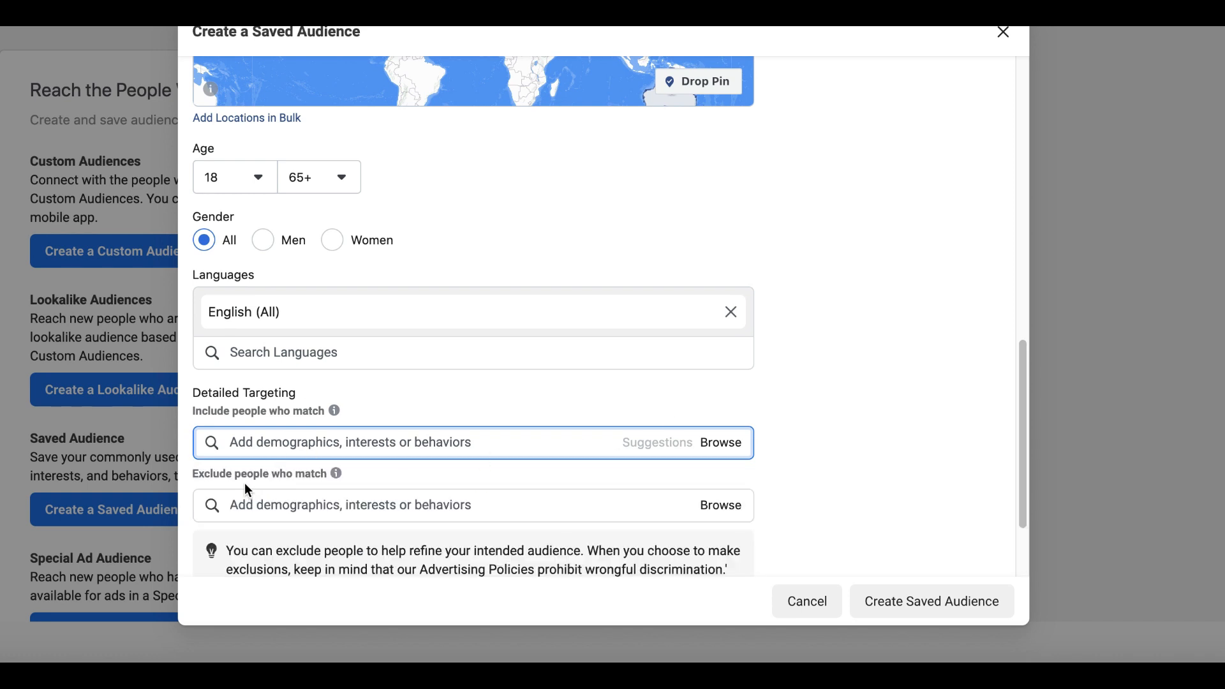
scroll(434, 441, "down", 2)
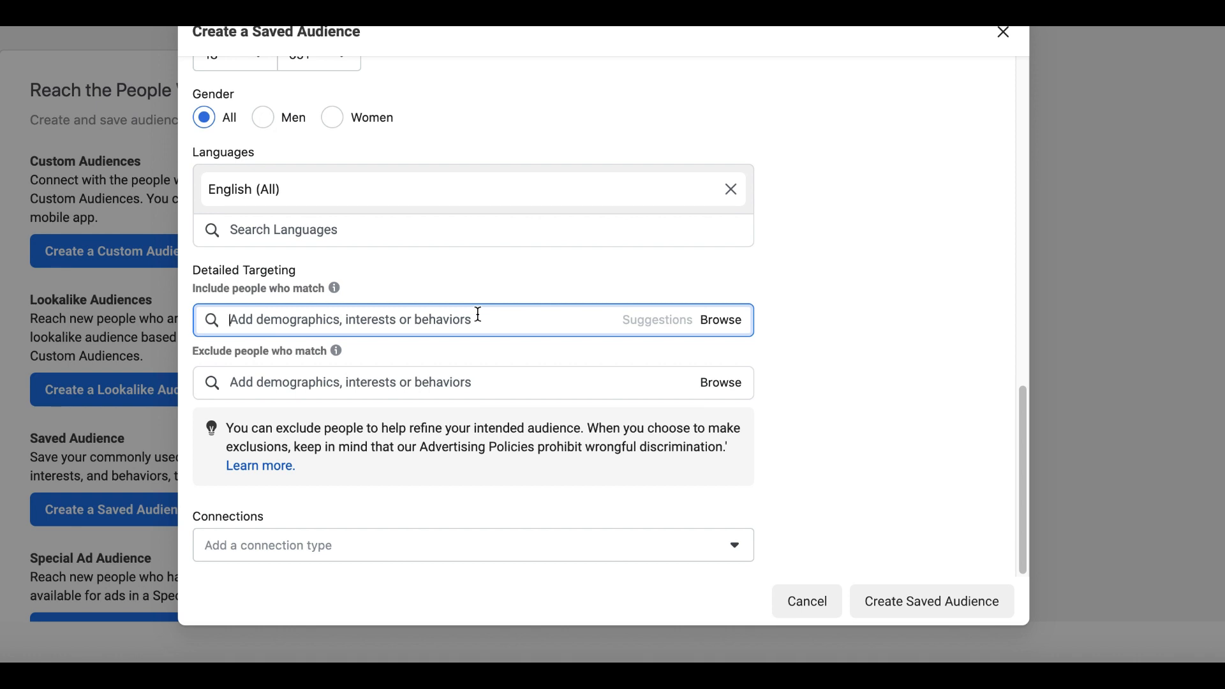
type("fastfood")
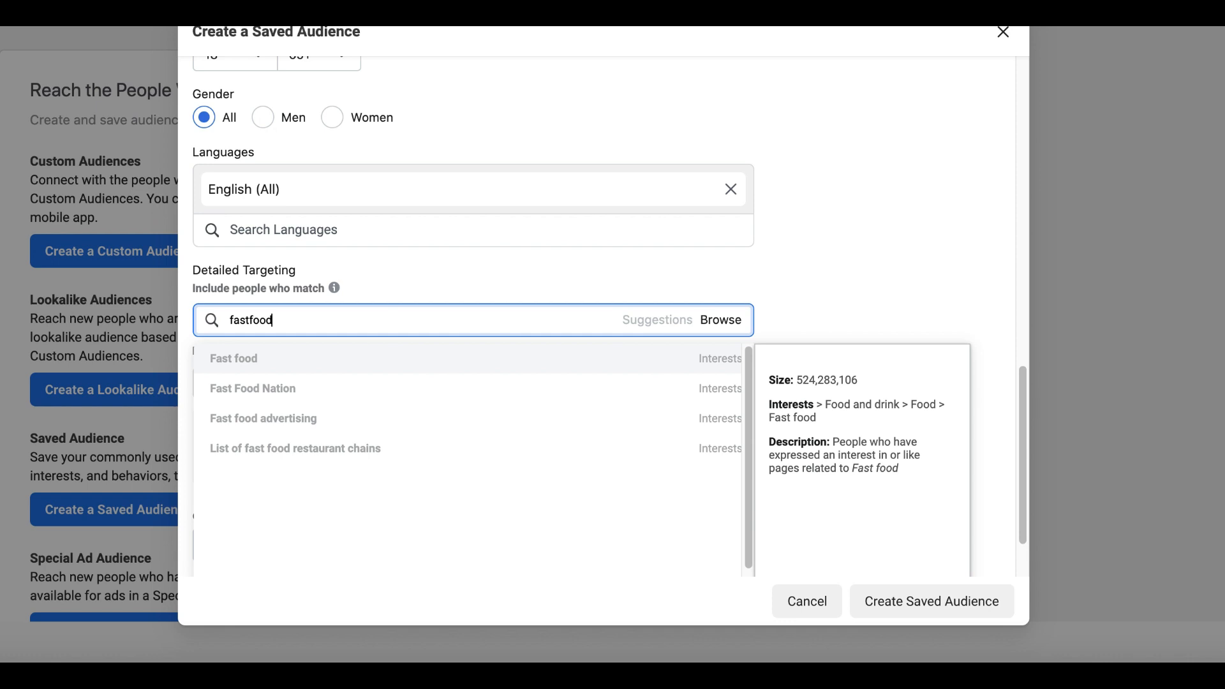
left_click(441, 389)
left_click(970, 263)
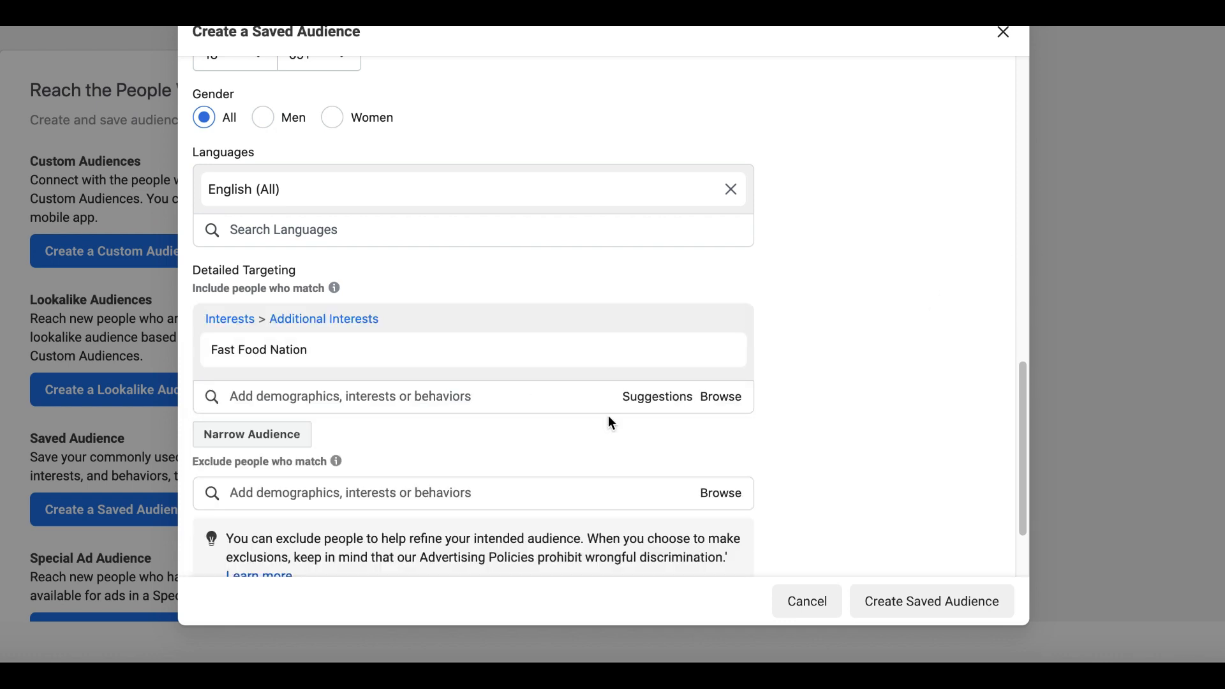
Exclude people with the interest KFC from the detailed targeting
left_click(486, 498)
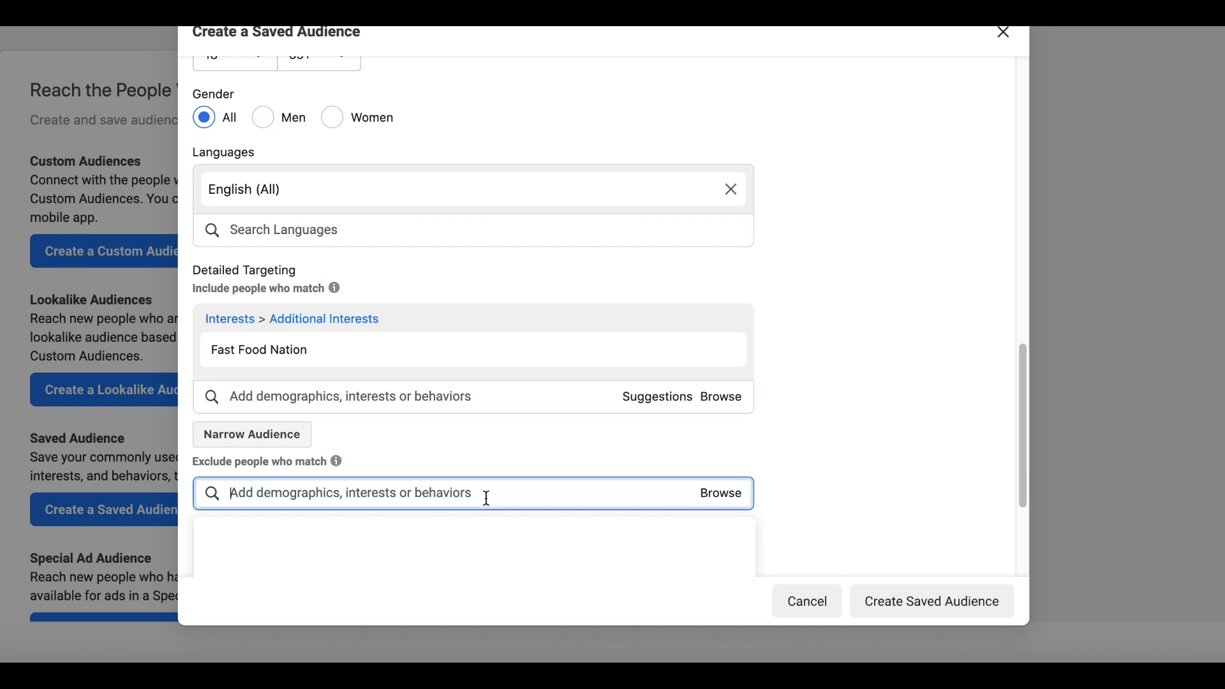
type("kfc")
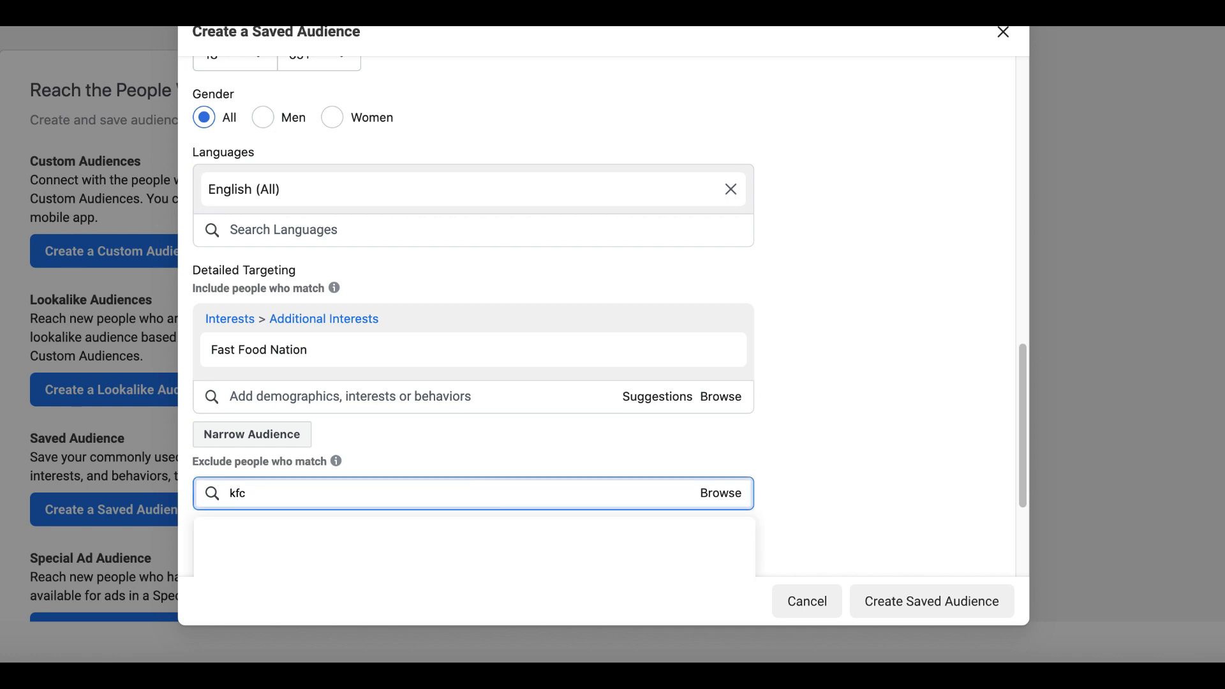
left_click(305, 536)
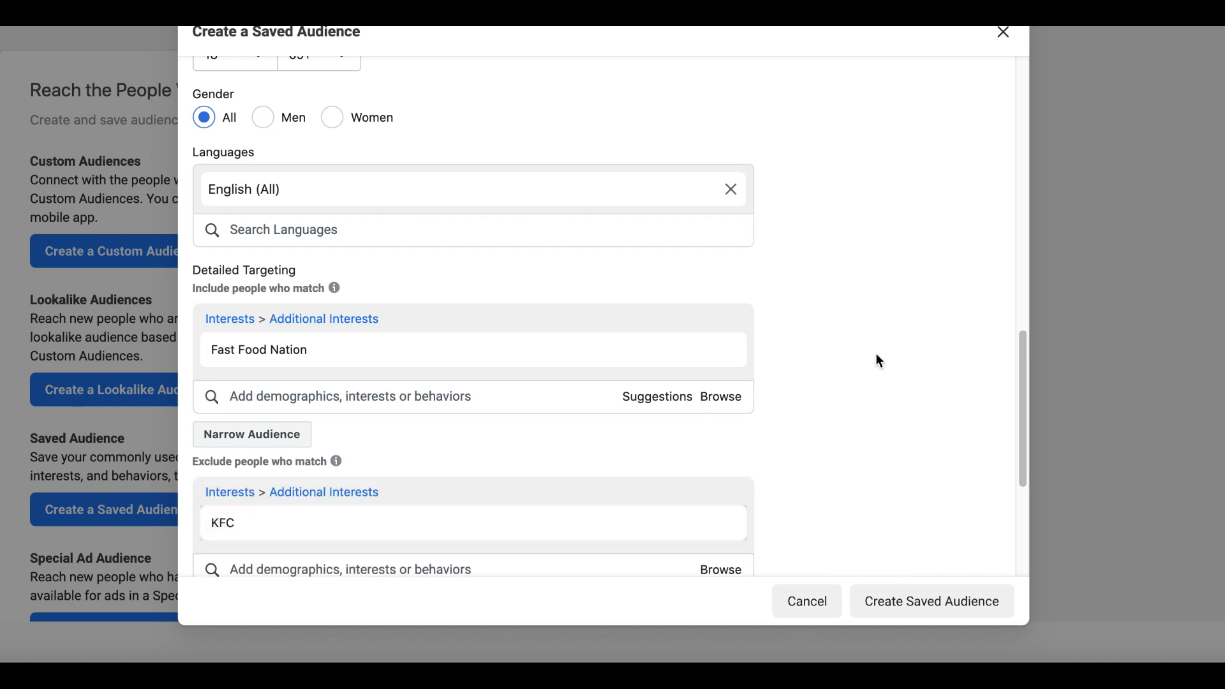
Examine the available connection types for Facebook Pages, Apps and Events without choosing one
scroll(859, 356, "down", 3)
mouse_move(474, 352)
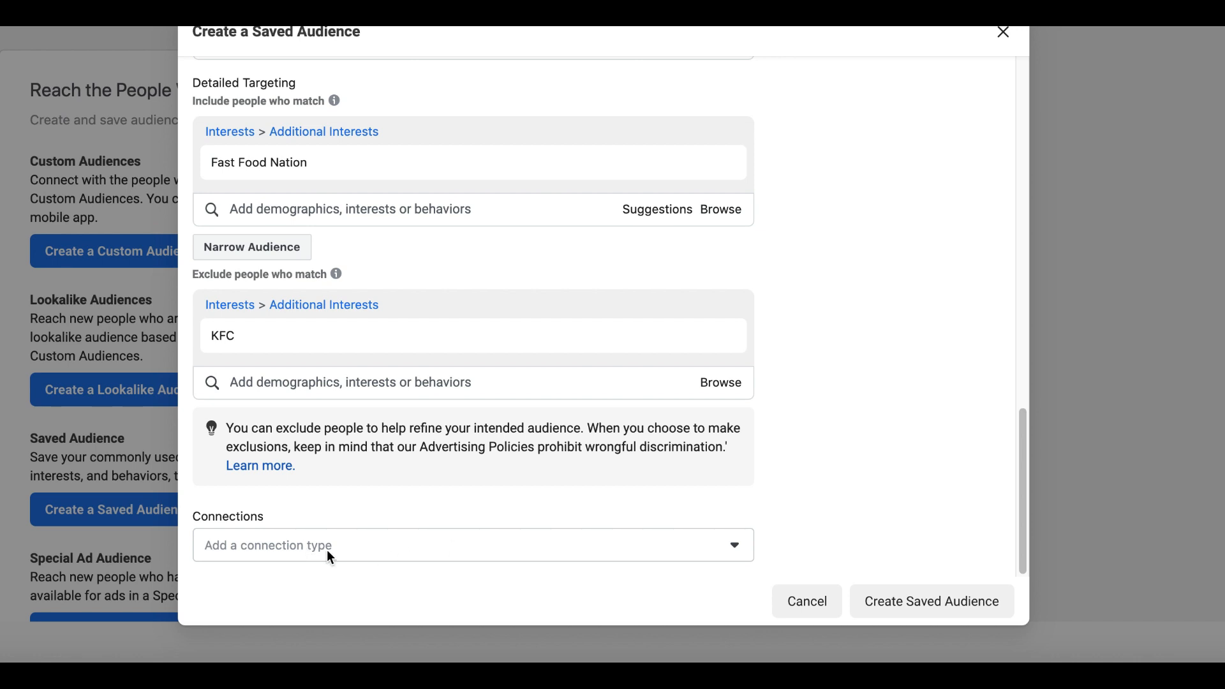
left_click(461, 548)
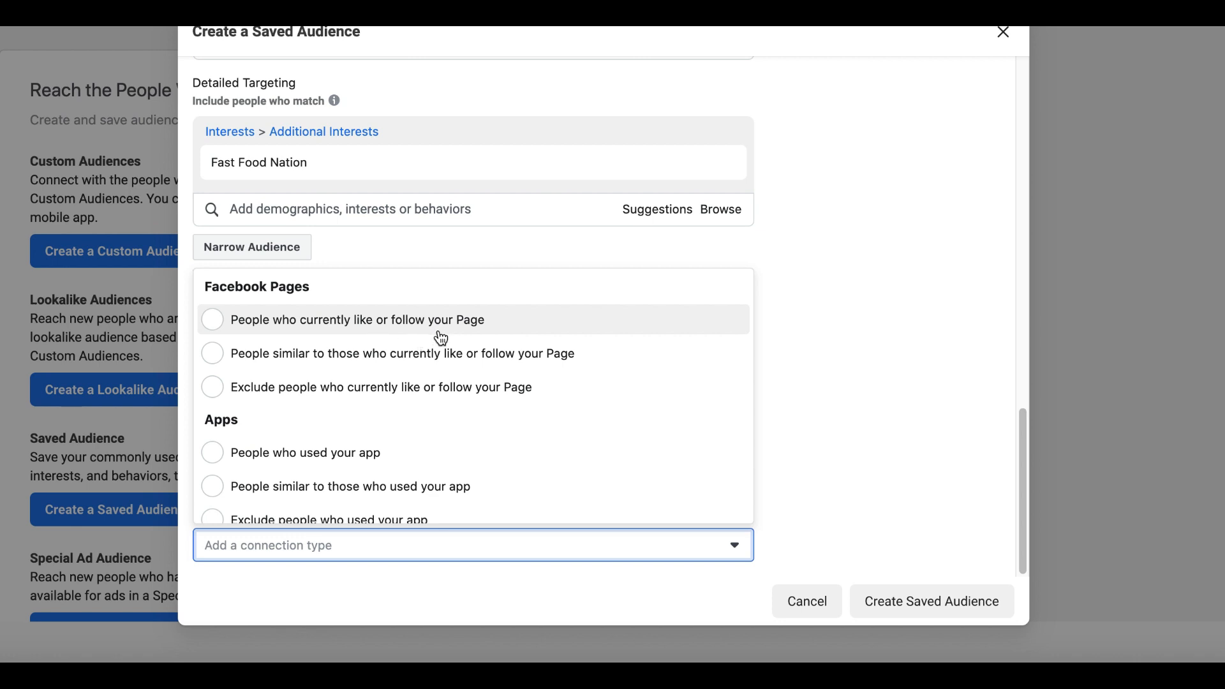
scroll(465, 440, "down", 3)
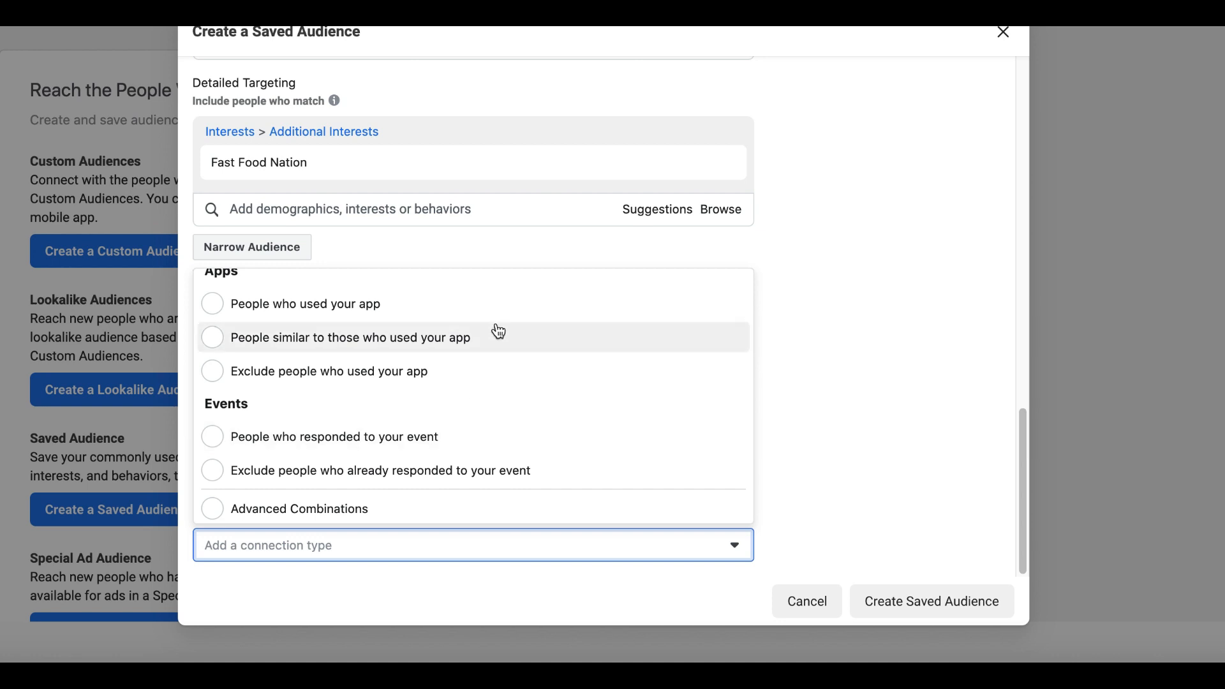
scroll(363, 341, "up", 3)
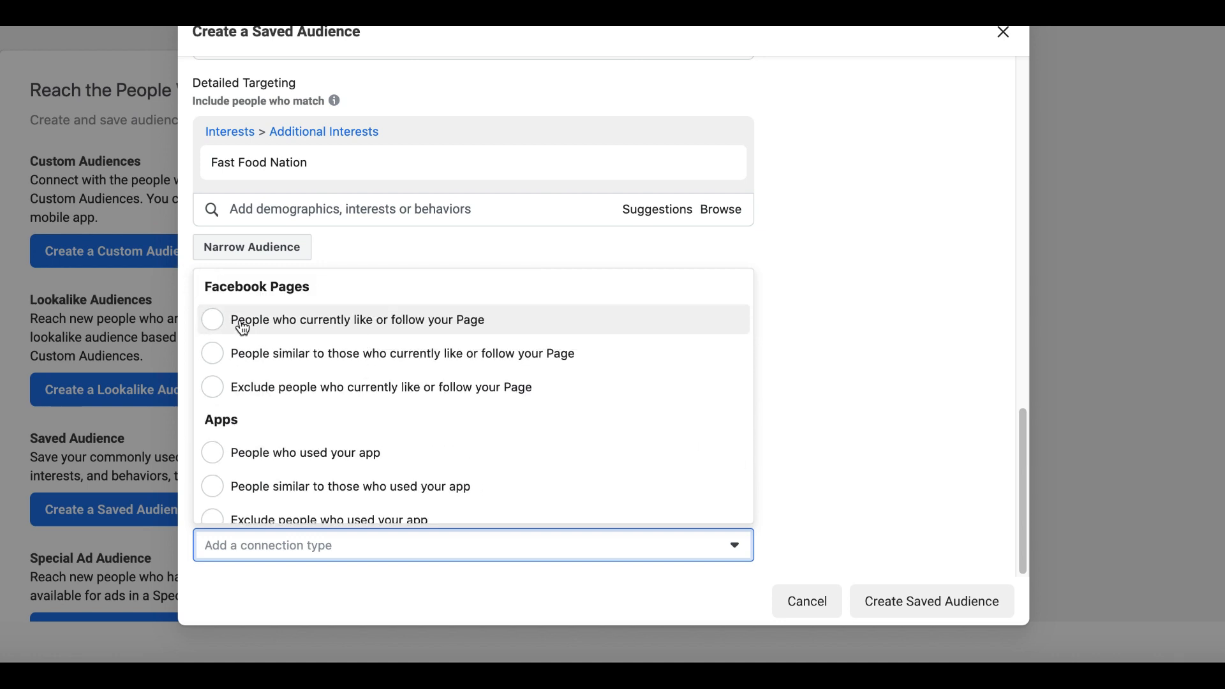
scroll(307, 399, "down", 3)
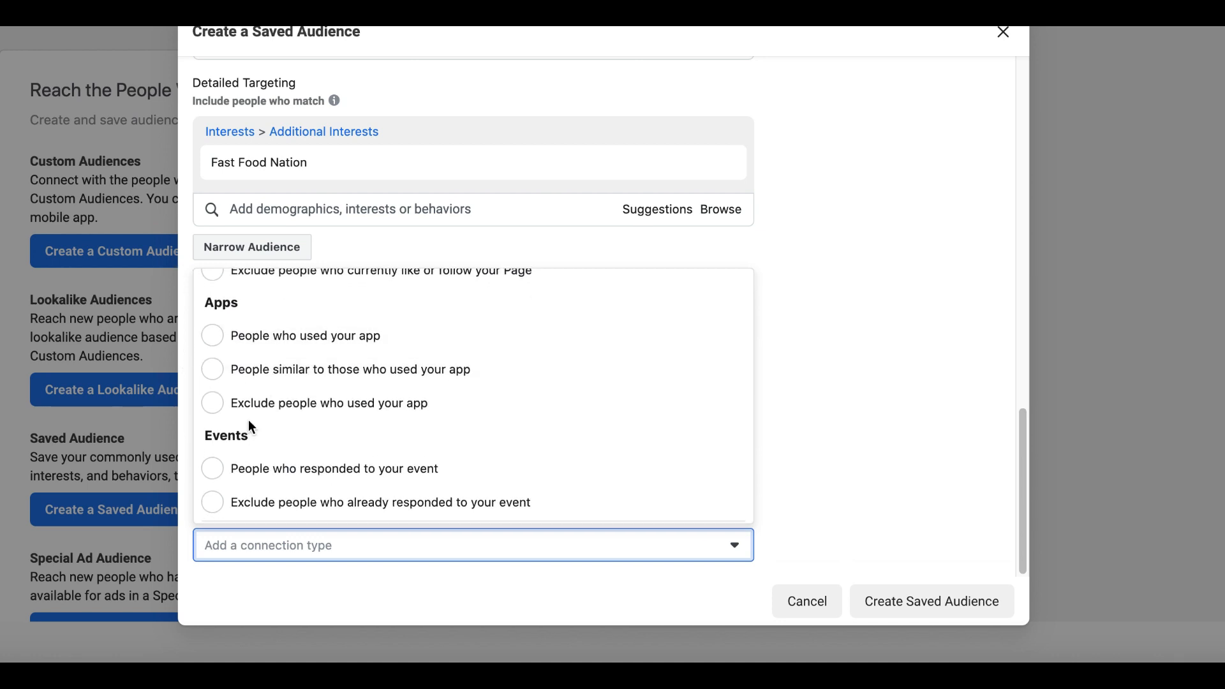
left_click(817, 393)
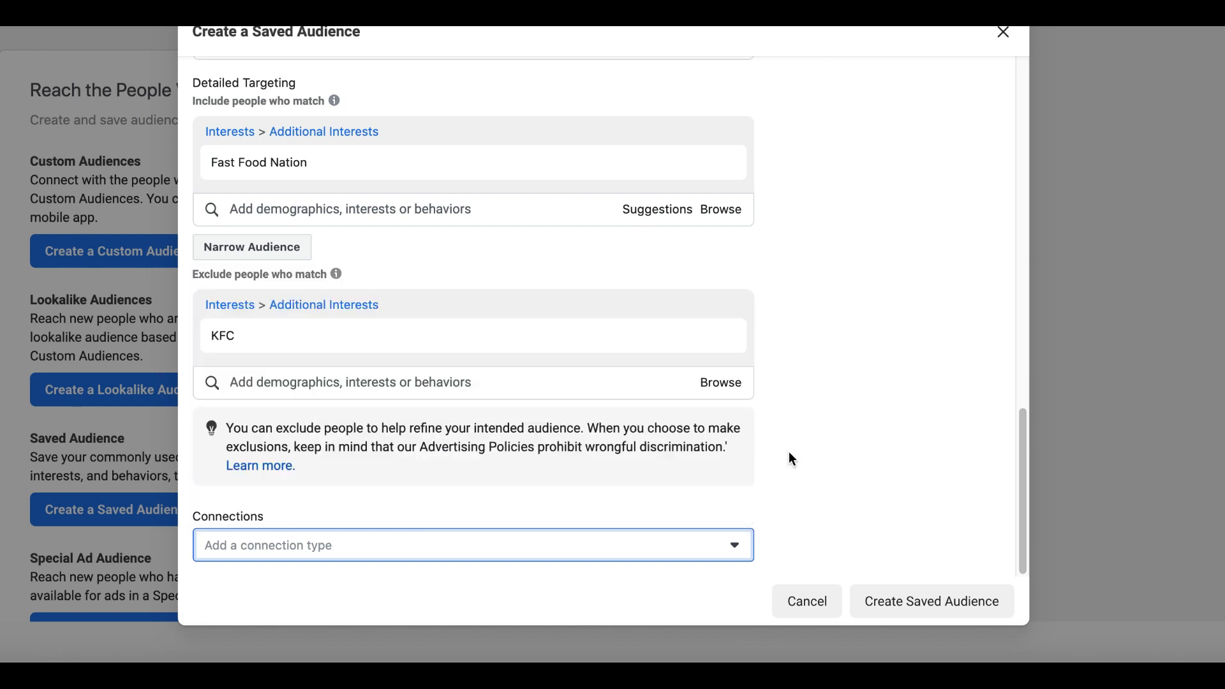
Review the audience's potential reach and its details for location, age, language, included and excluded interests
scroll(847, 434, "up", 3)
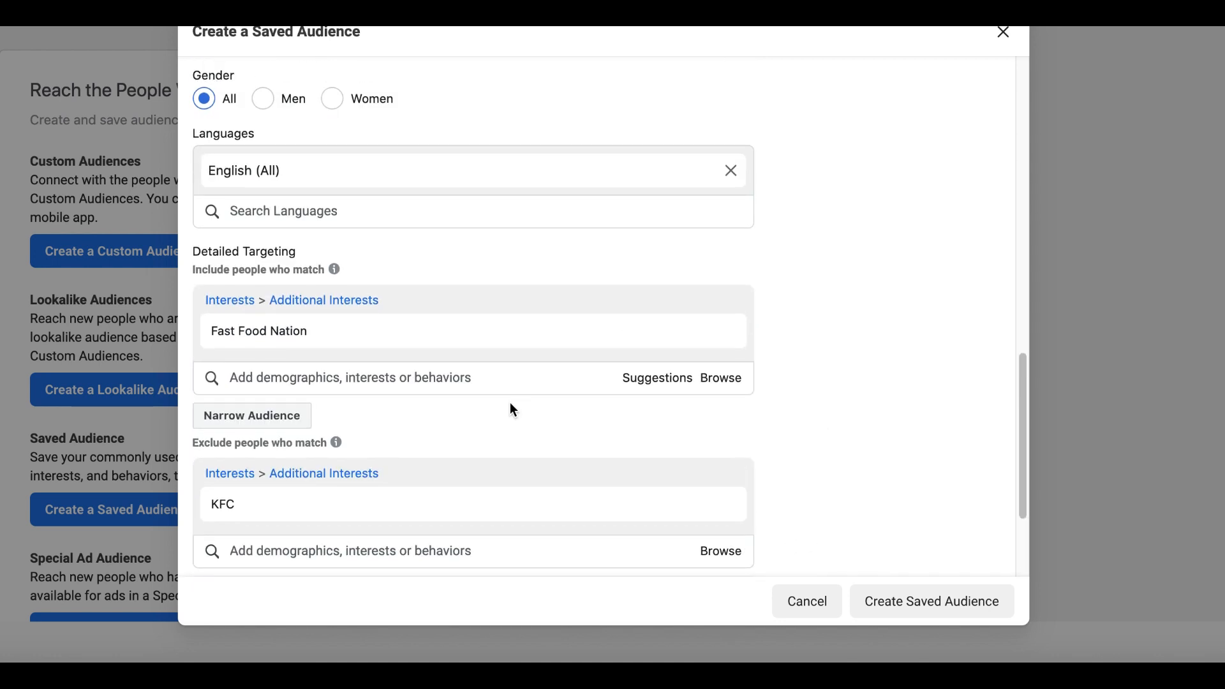
scroll(510, 407, "up", 10)
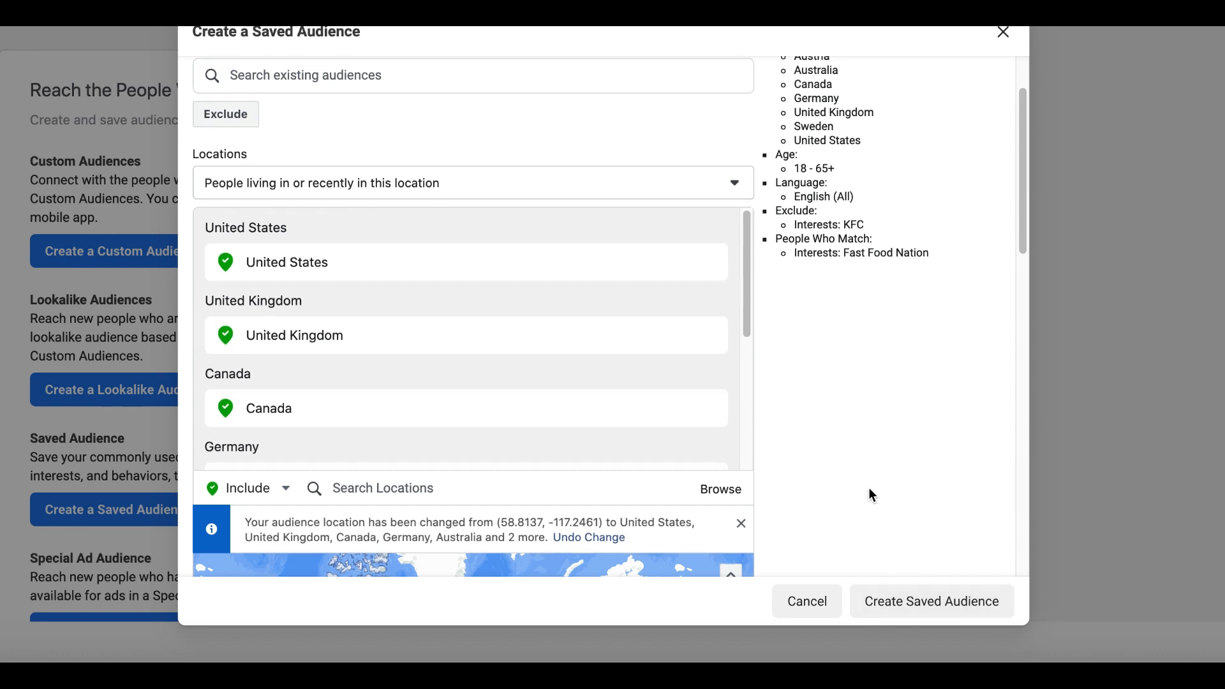
scroll(886, 454, "up", 3)
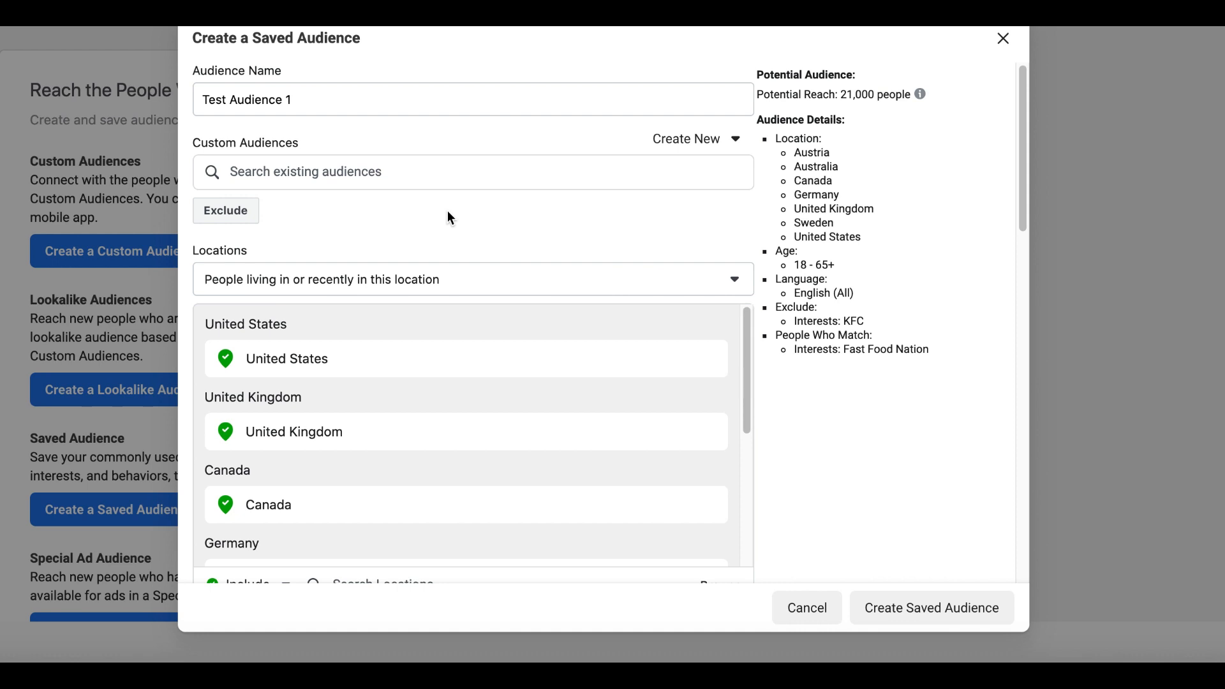
key("super+shift+5")
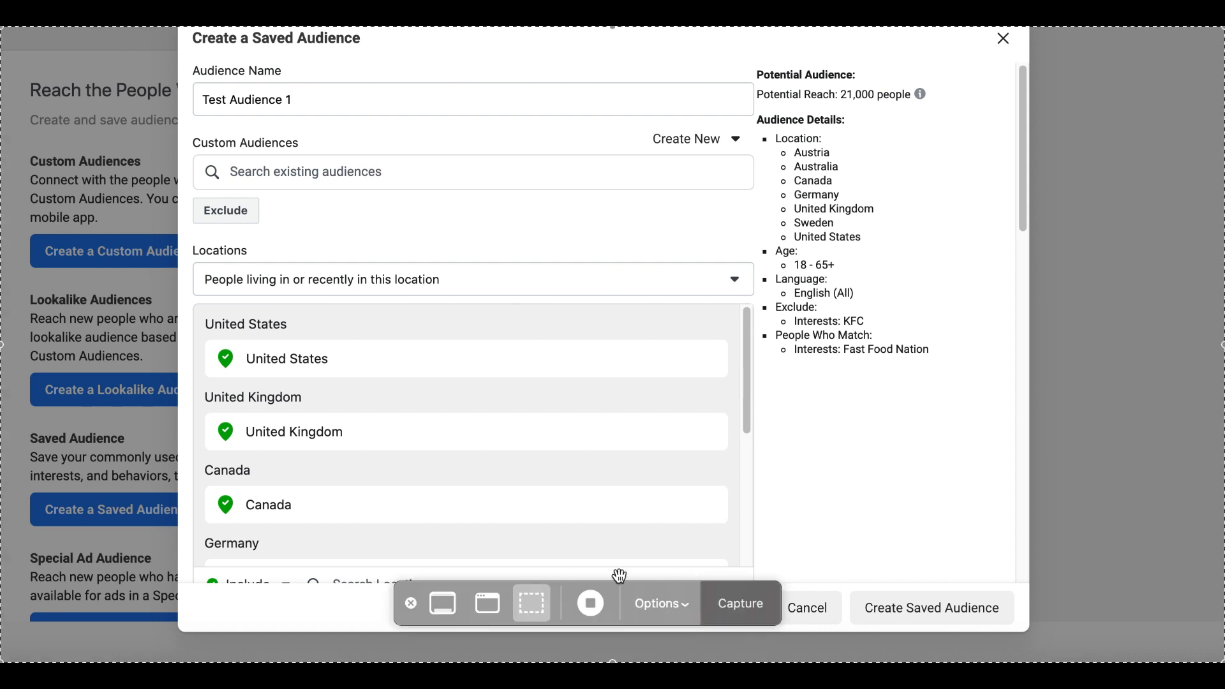